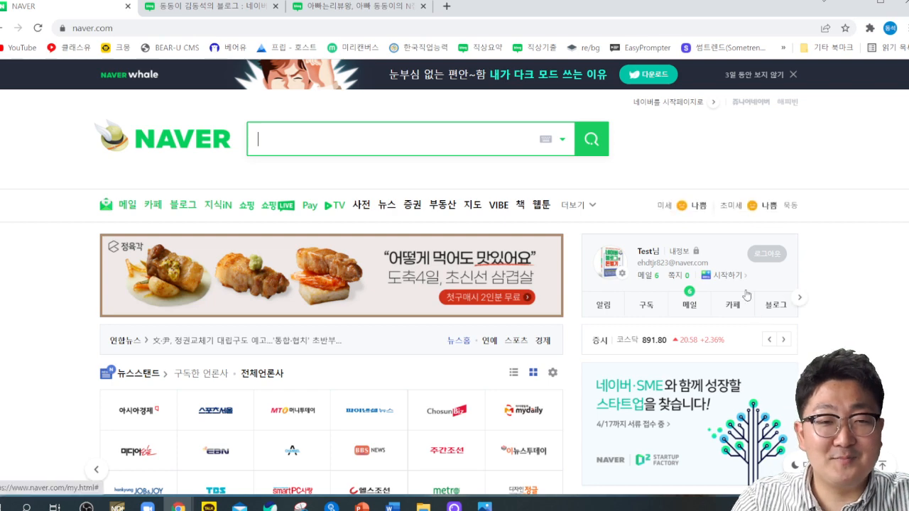
- Open your own blog from the blog section of the Naver home page and go to its management page (관리)
scroll(783, 263, down, 3)
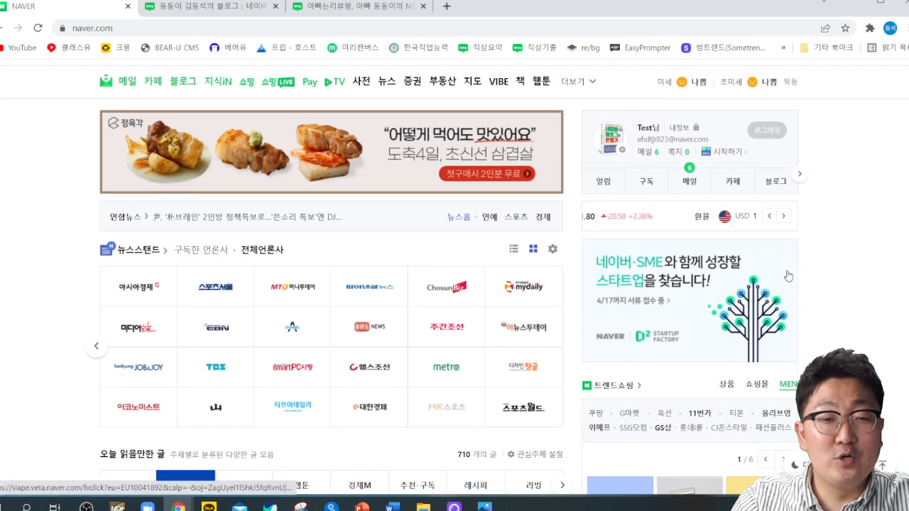
scroll(717, 257, up, 3)
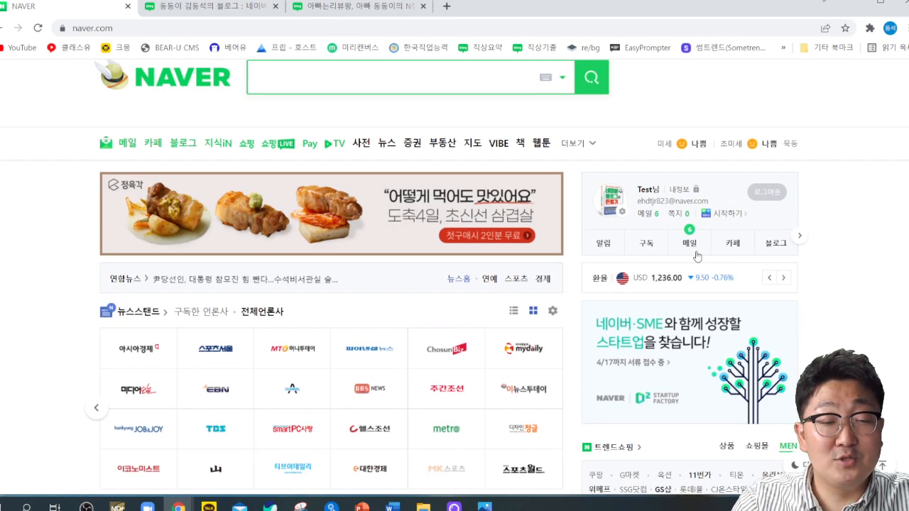
click(776, 243)
scroll(829, 266, down, 3)
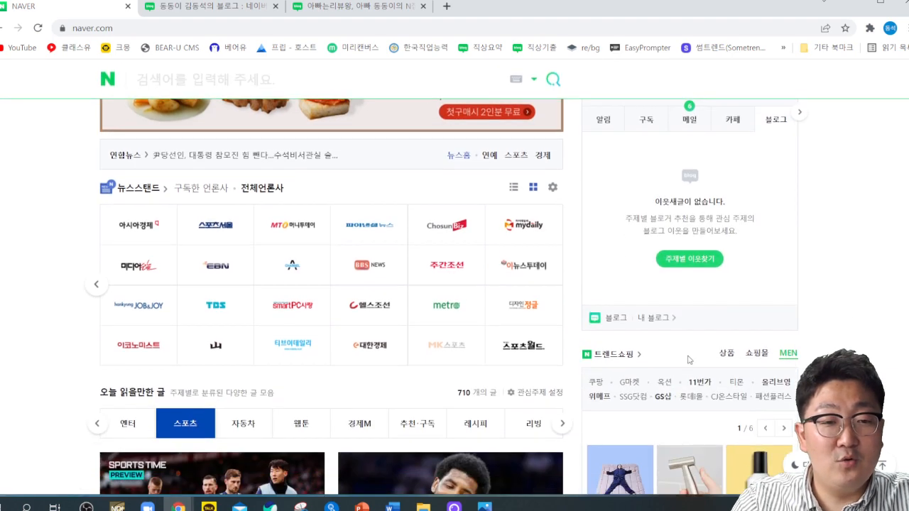
click(647, 260)
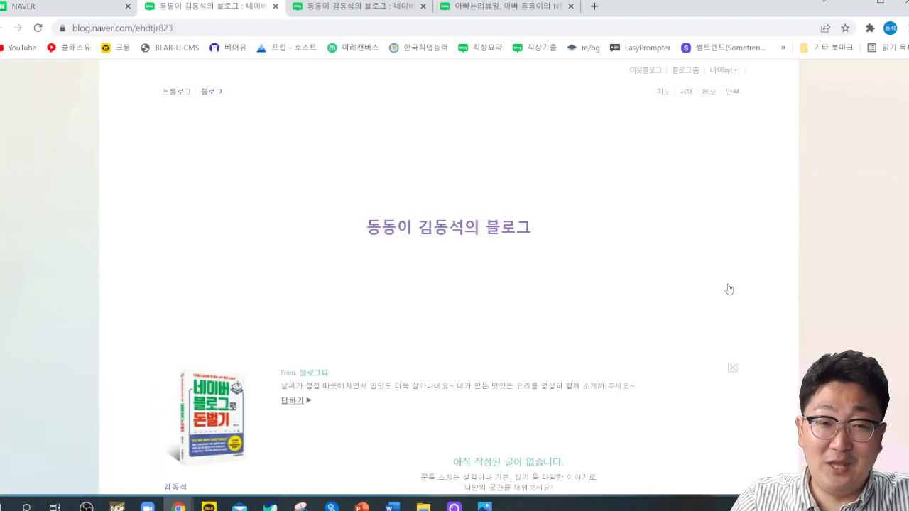
scroll(663, 264, down, 4)
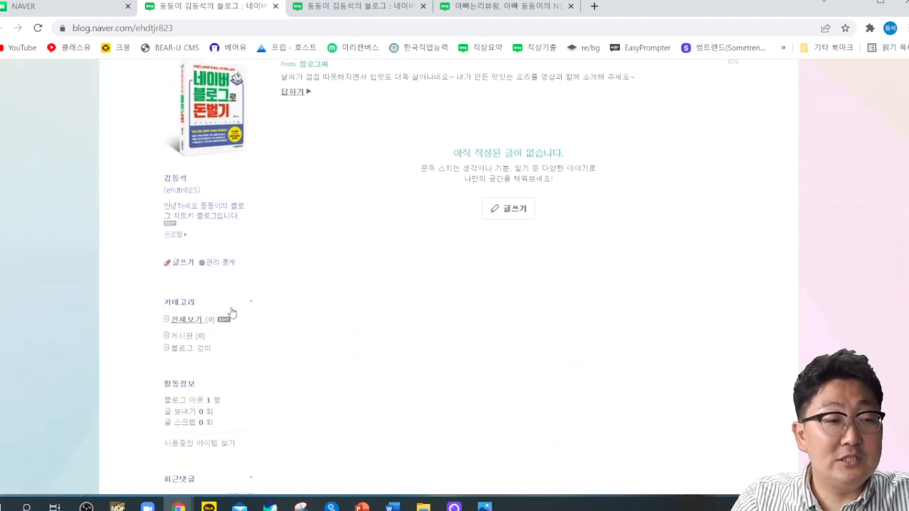
click(214, 263)
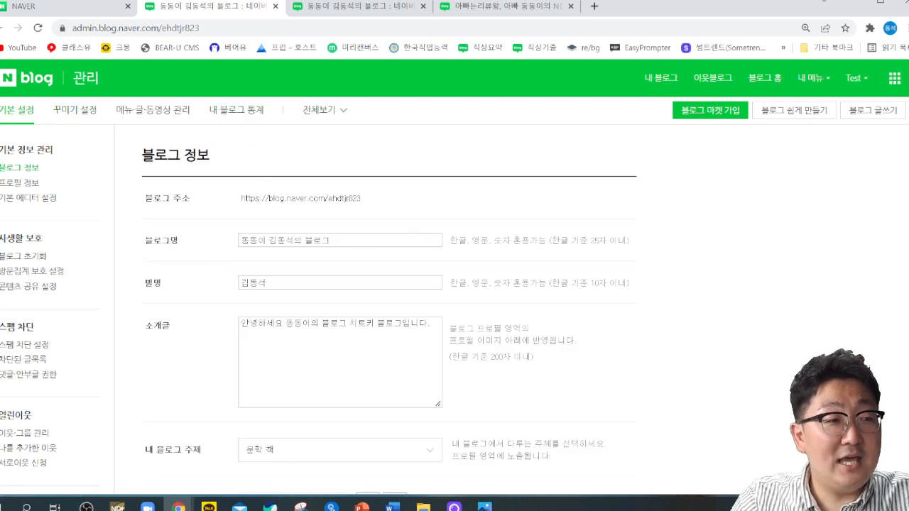
- Look over the full management menu and the 블로그 정보 settings under 기본 설정
click(328, 119)
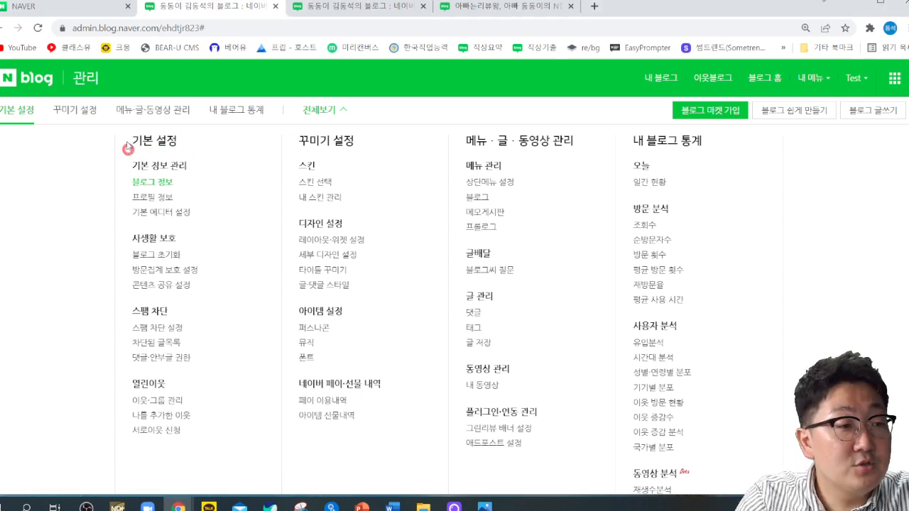
click(12, 110)
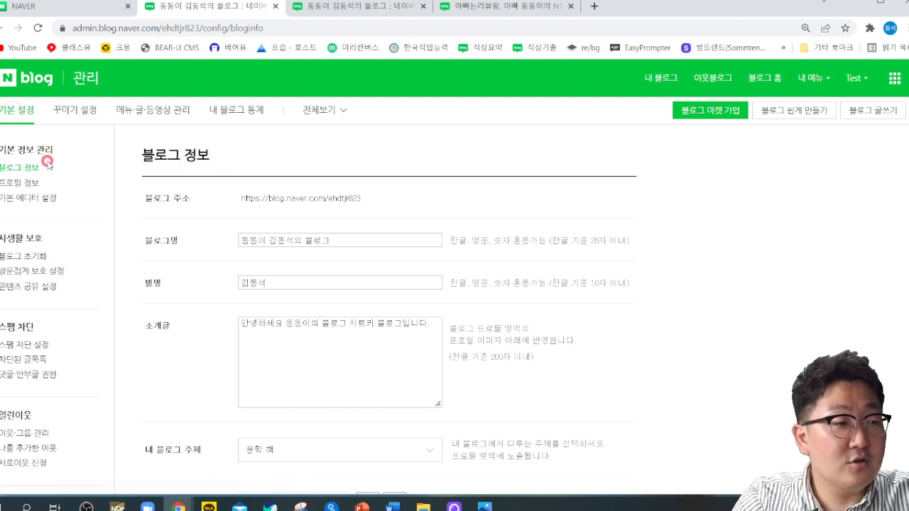
scroll(47, 165, down, 2)
scroll(46, 184, down, 1)
scroll(53, 213, down, 2)
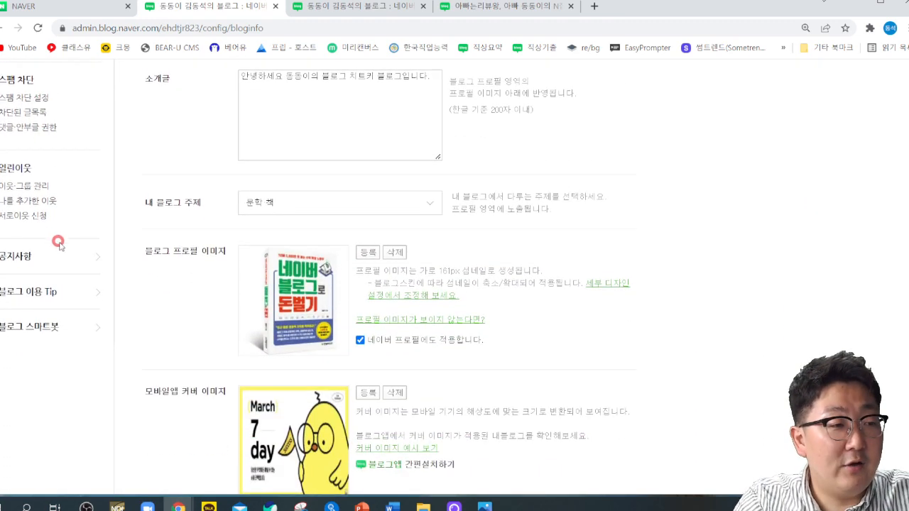
scroll(66, 256, up, 4)
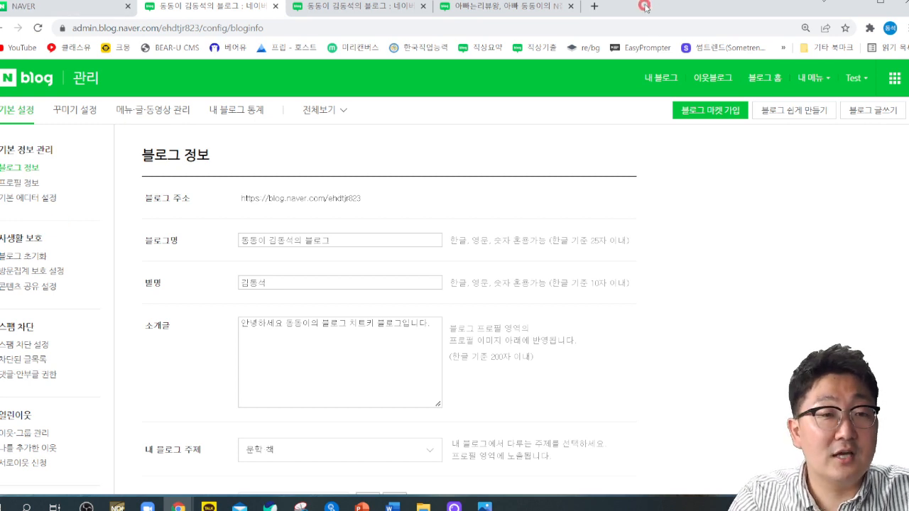
drag(646, 7, 650, 7)
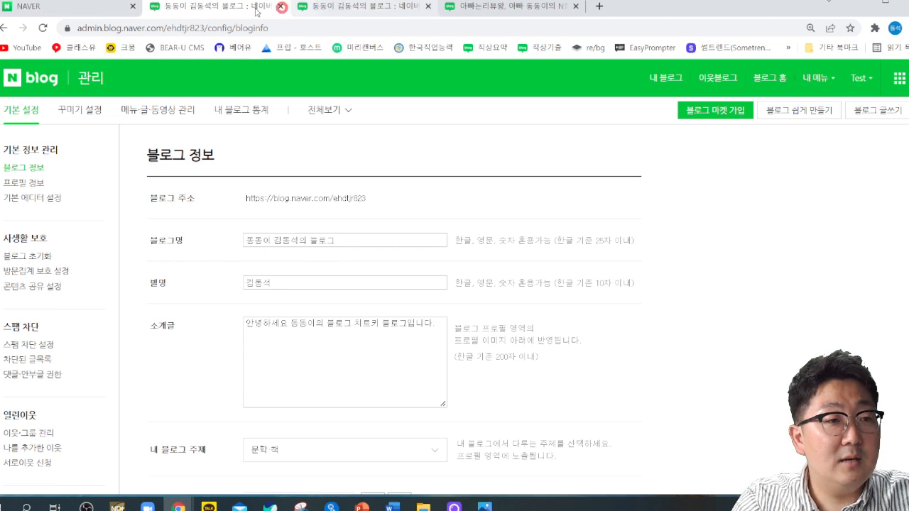
- Open your own blog from the Naver home page in a separate tab, placed after the management tab, and view its title
click(83, 6)
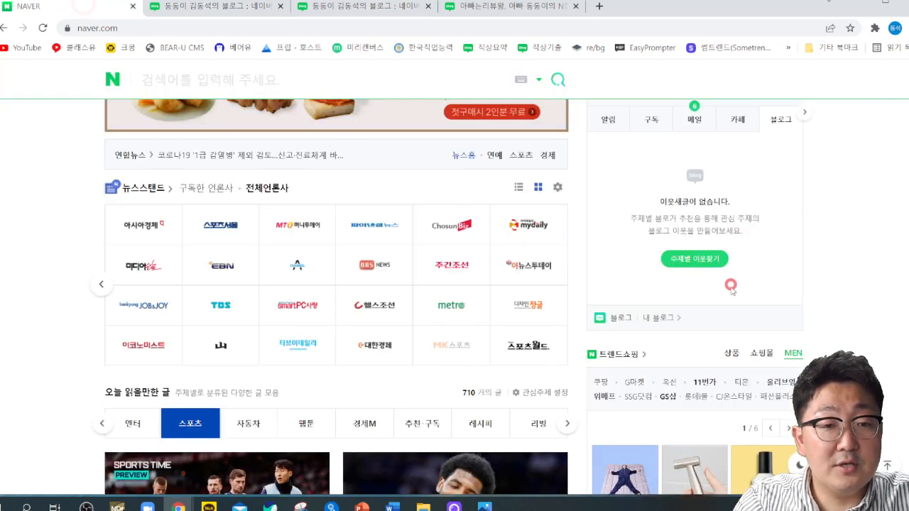
click(663, 318)
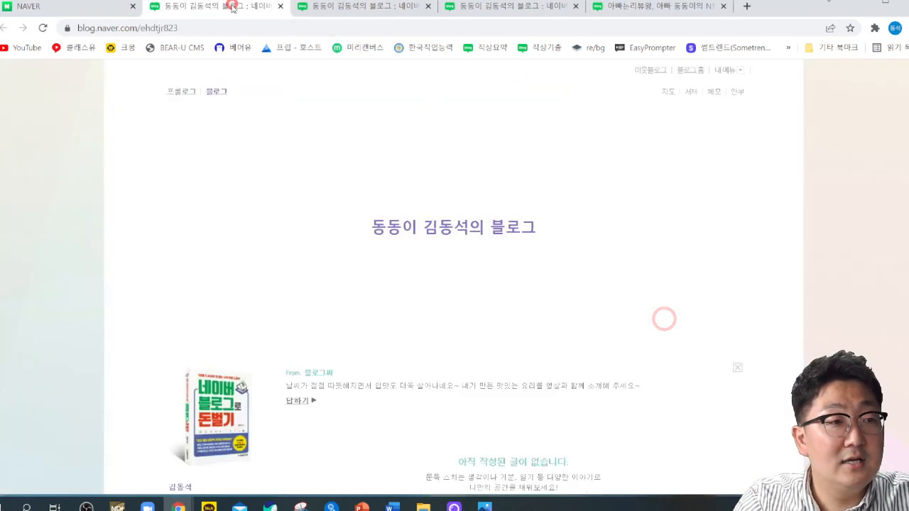
drag(240, 9, 388, 22)
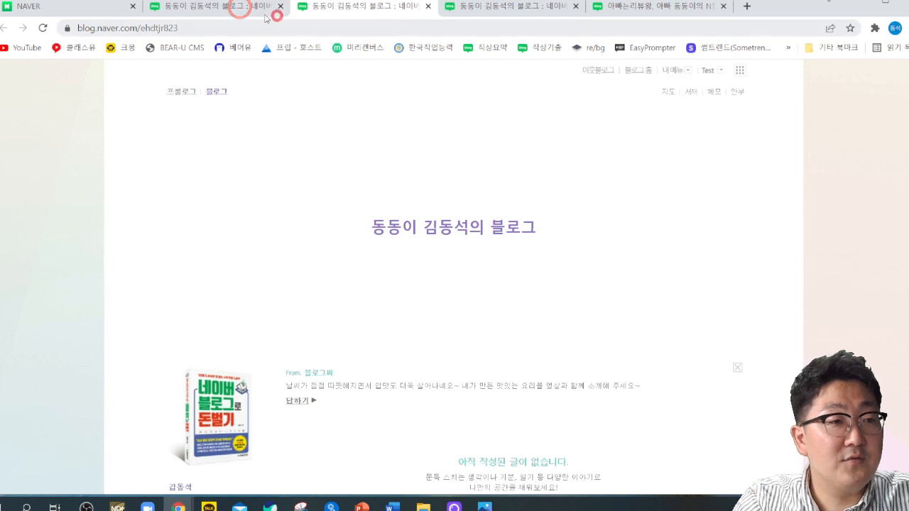
click(193, 6)
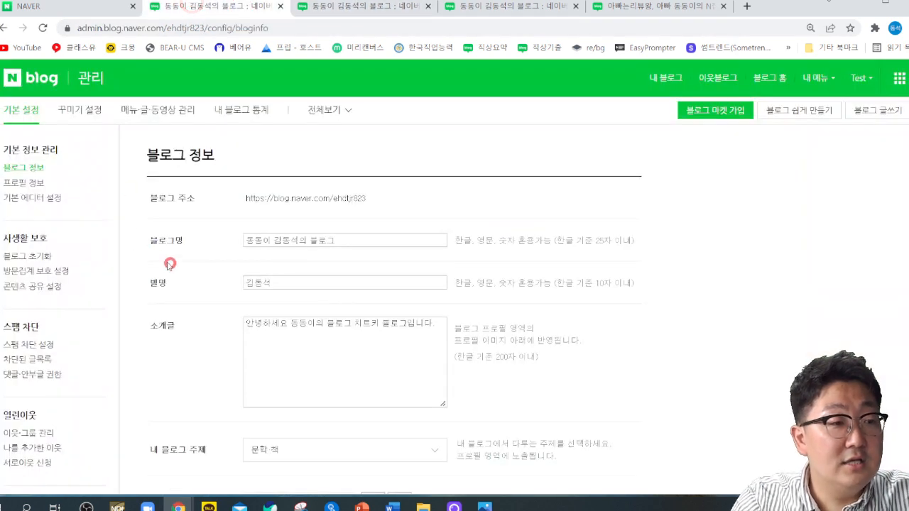
click(327, 7)
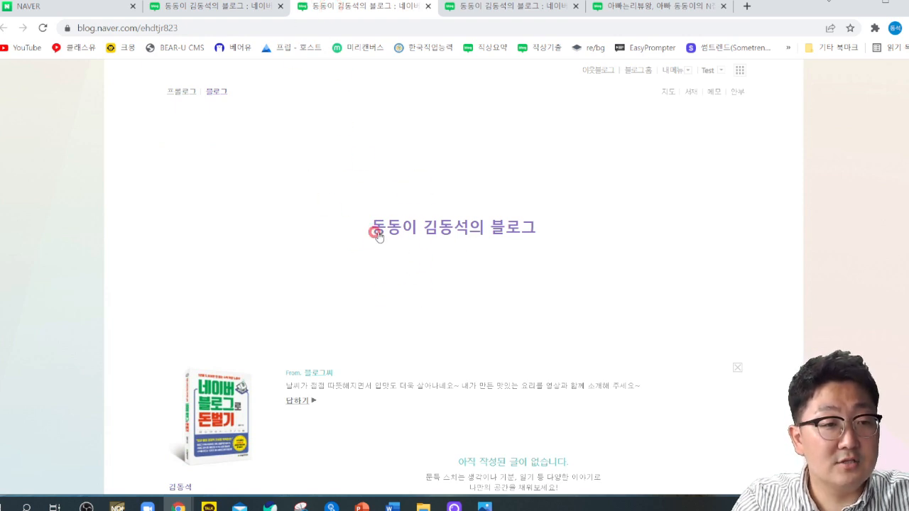
- Change the blog name (블로그명) to "동동이의 블로그 이야기" in the management tab and save the blog information
click(192, 6)
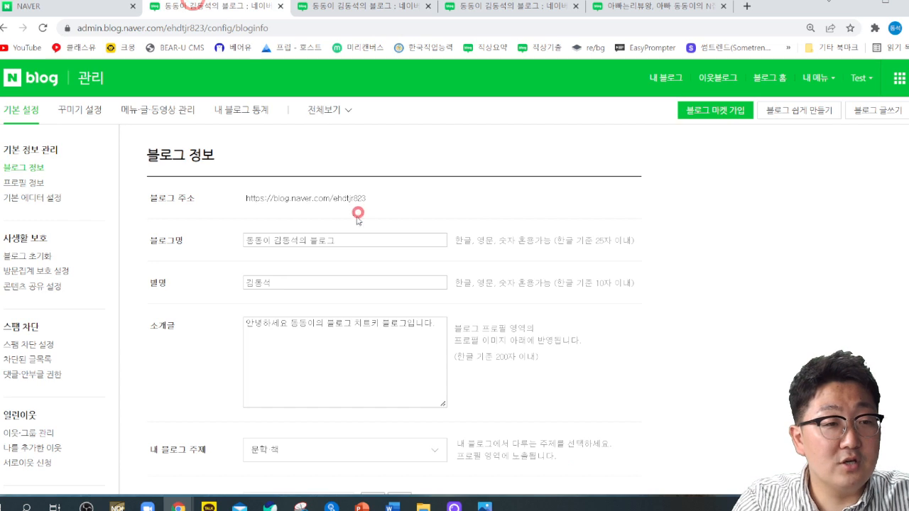
drag(338, 242, 236, 235)
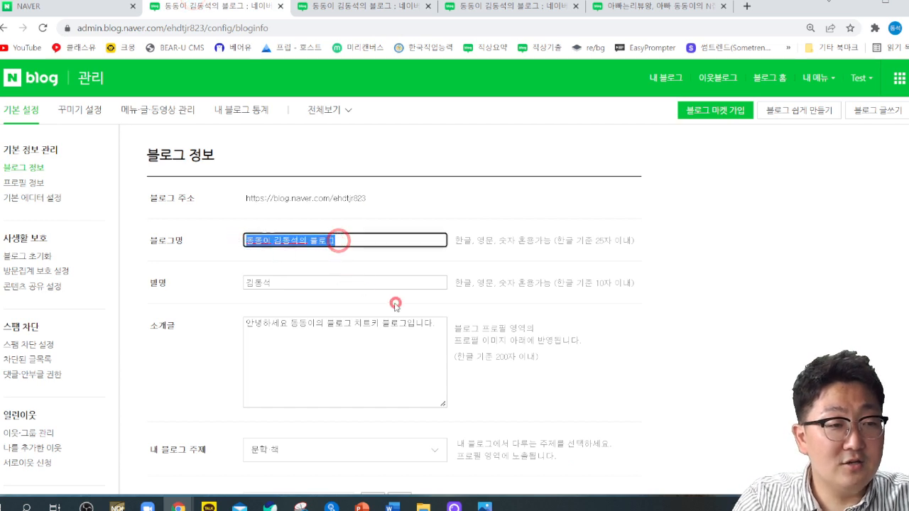
text(ㄷ)
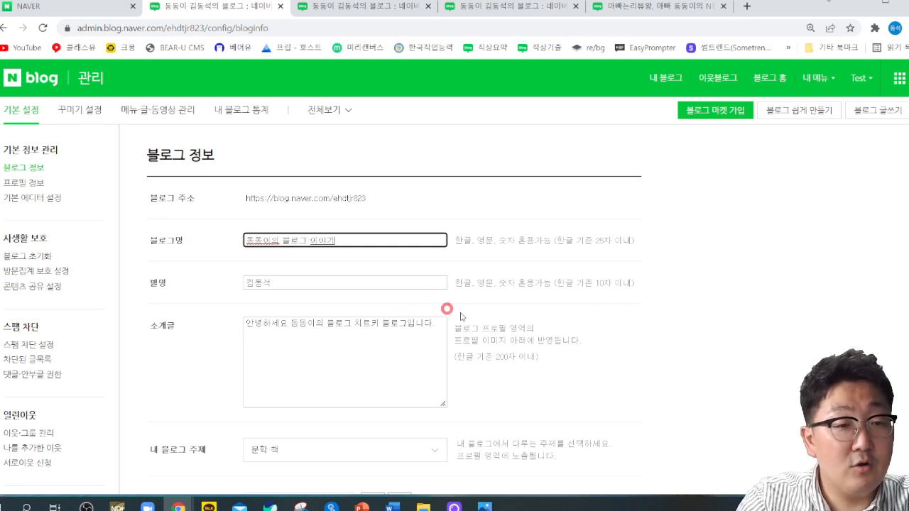
click(732, 267)
scroll(405, 301, down, 3)
scroll(411, 331, down, 4)
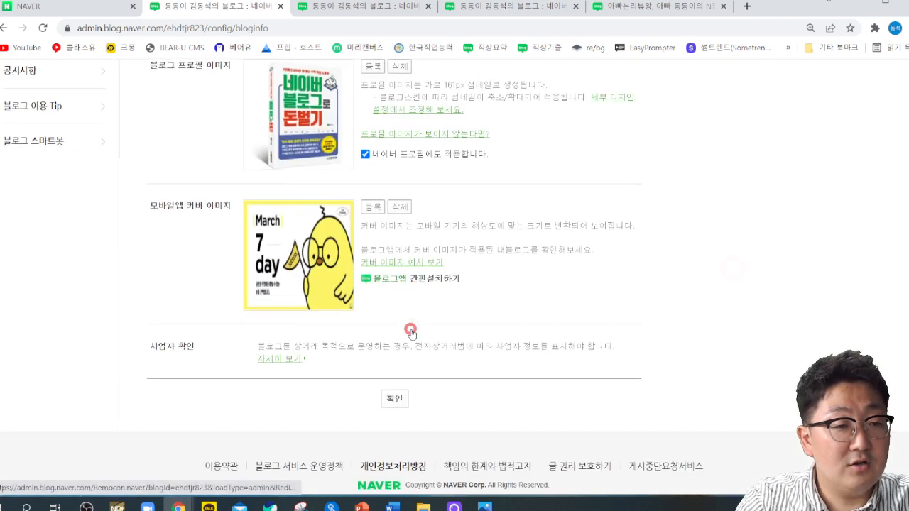
click(395, 375)
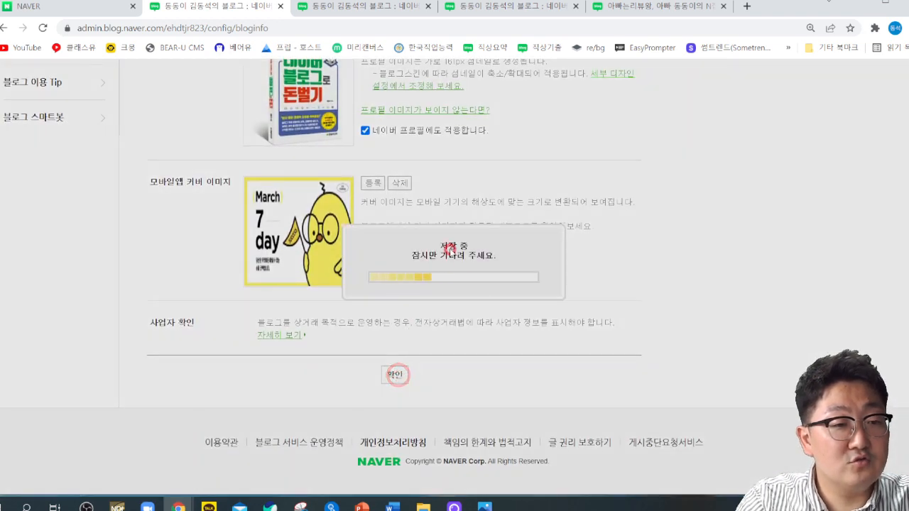
click(458, 299)
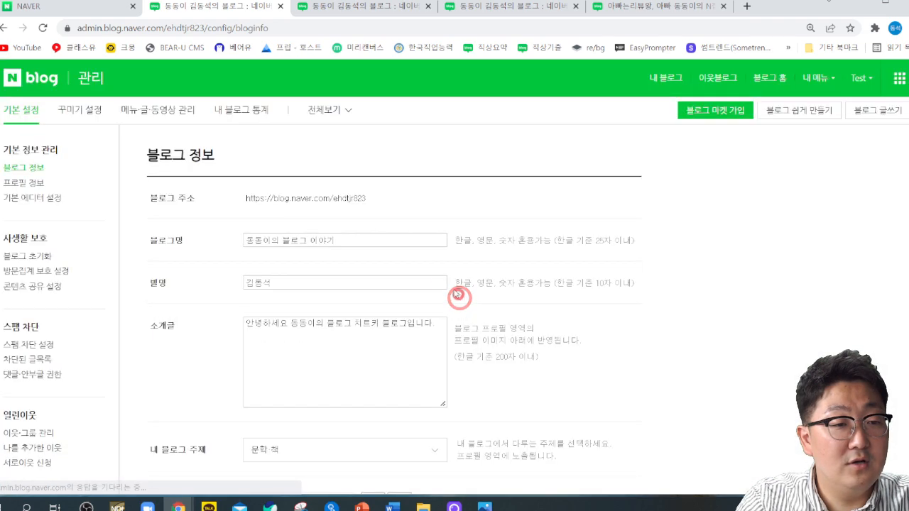
- Reload the blog page and check its title and profile area
click(348, 6)
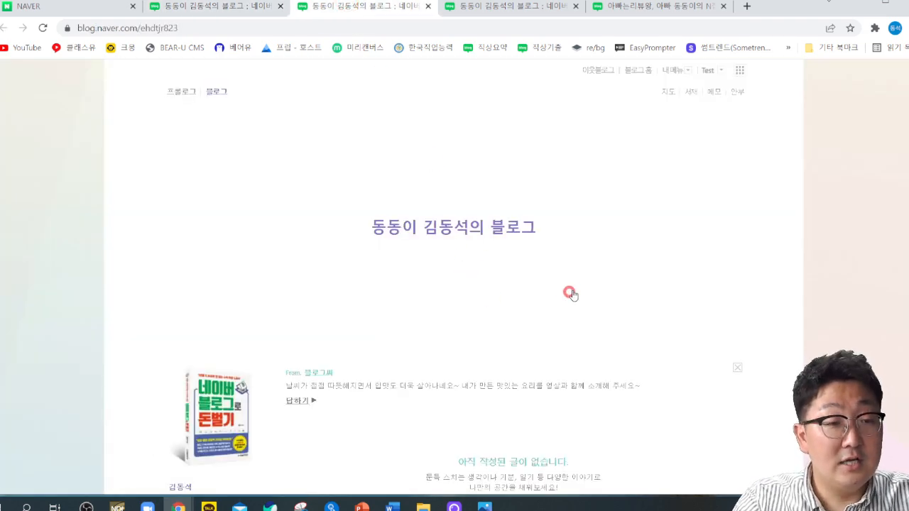
key(F5)
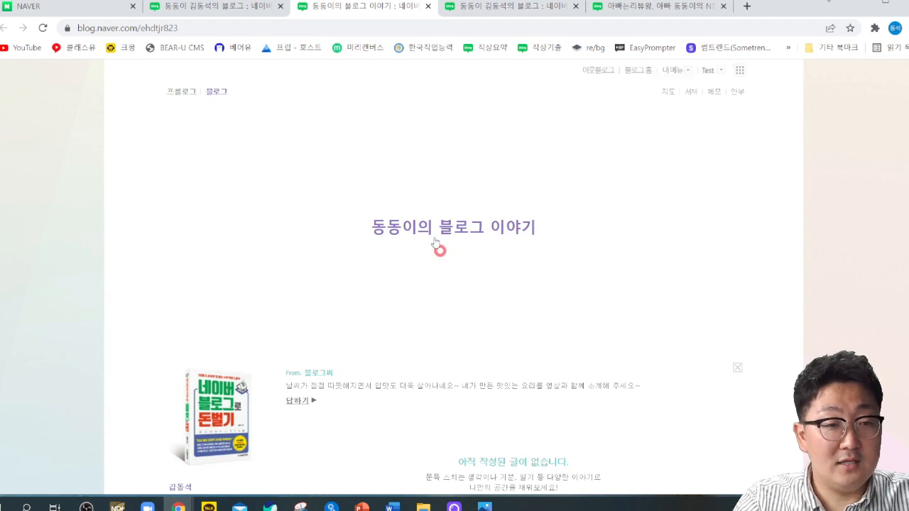
scroll(452, 256, down, 2)
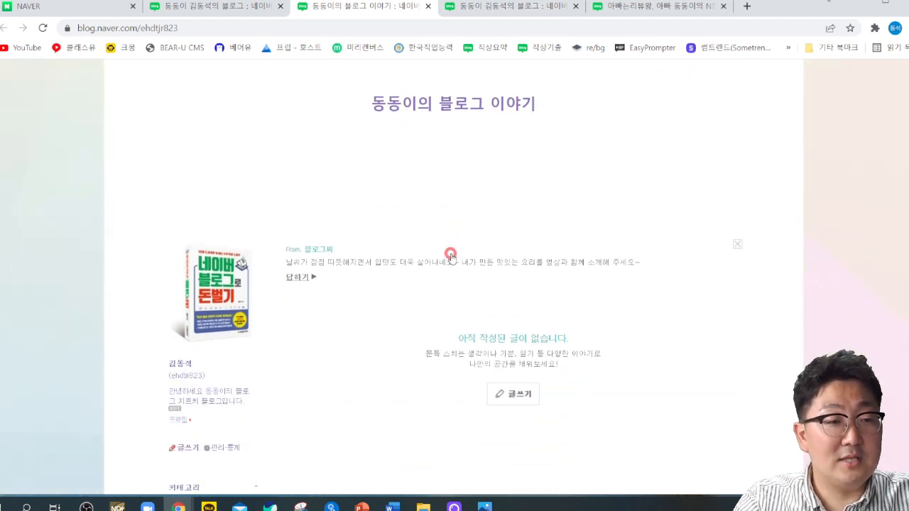
- Change the blog nickname (별명) to "열동동동" in the management tab and save the blog information
click(212, 7)
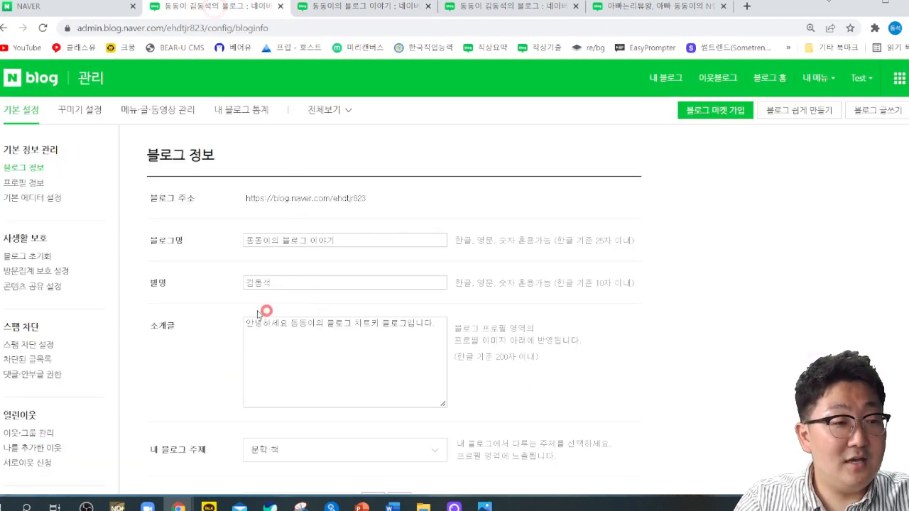
click(280, 284)
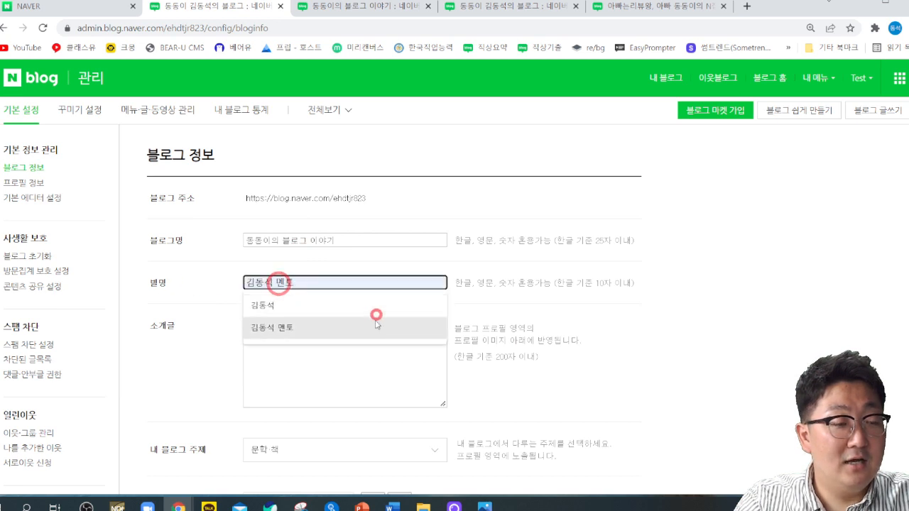
click(326, 8)
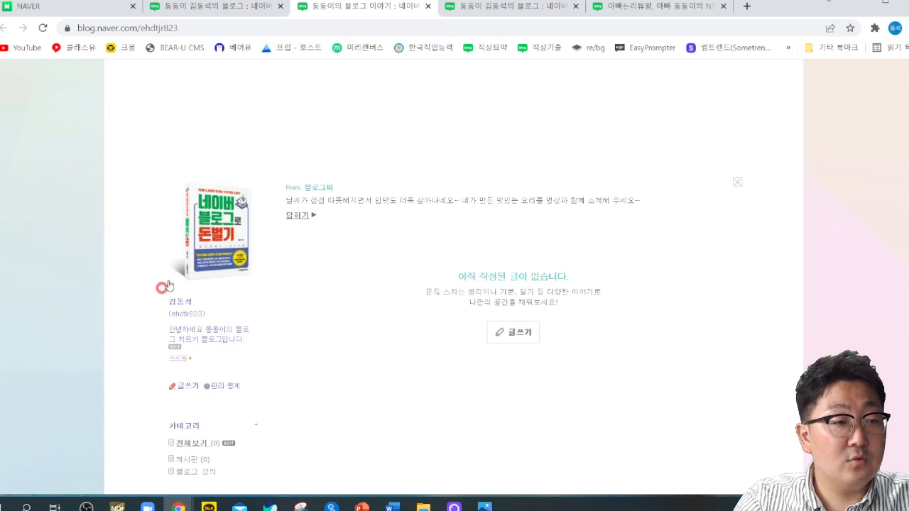
click(217, 6)
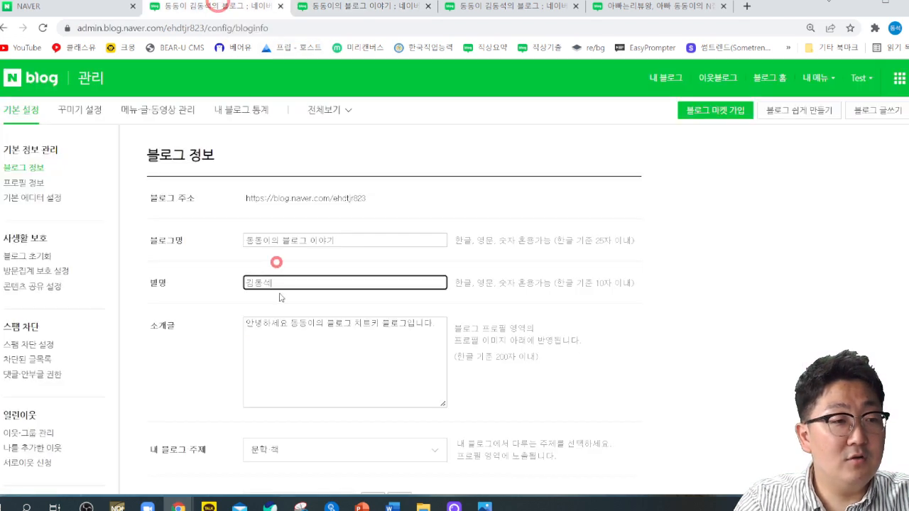
double_click(273, 282)
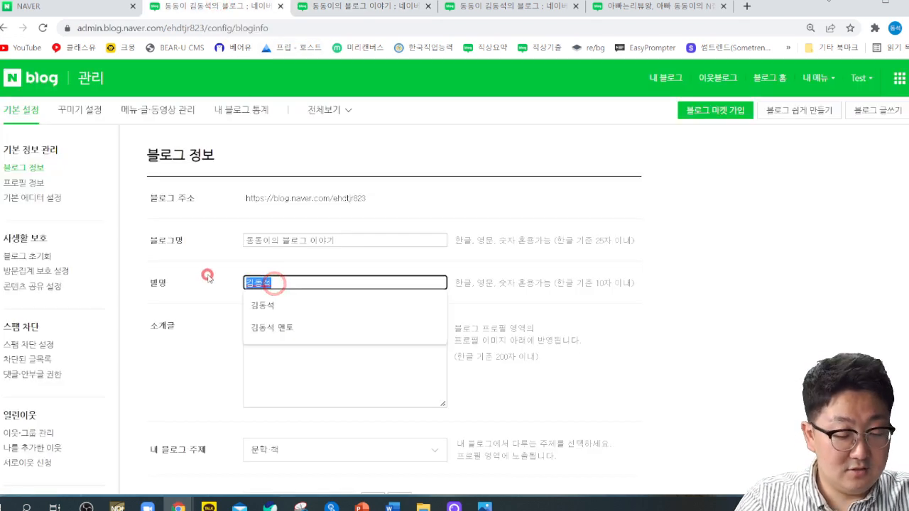
text(열디)
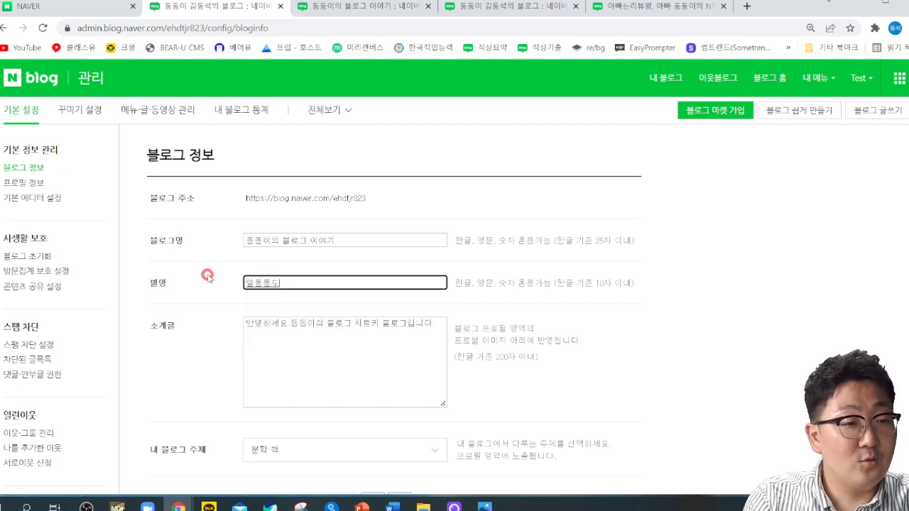
click(714, 326)
scroll(497, 330, down, 4)
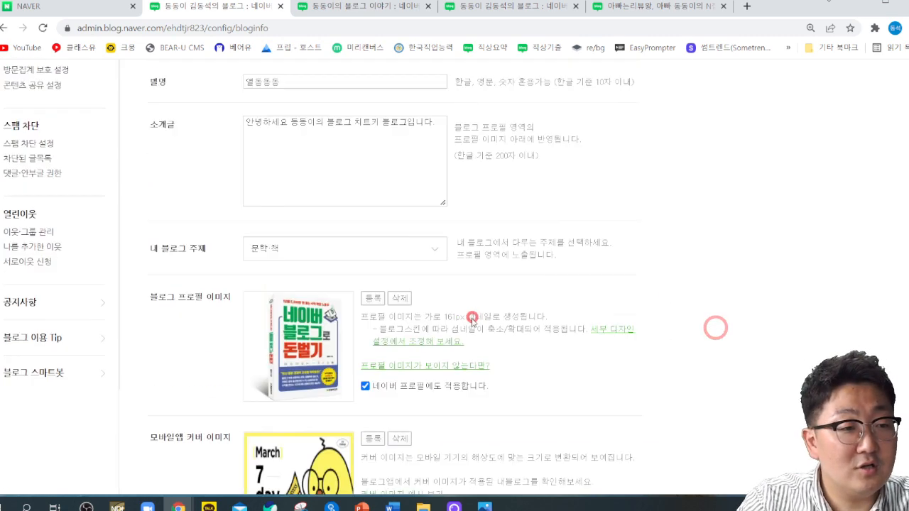
scroll(421, 335, down, 4)
click(395, 375)
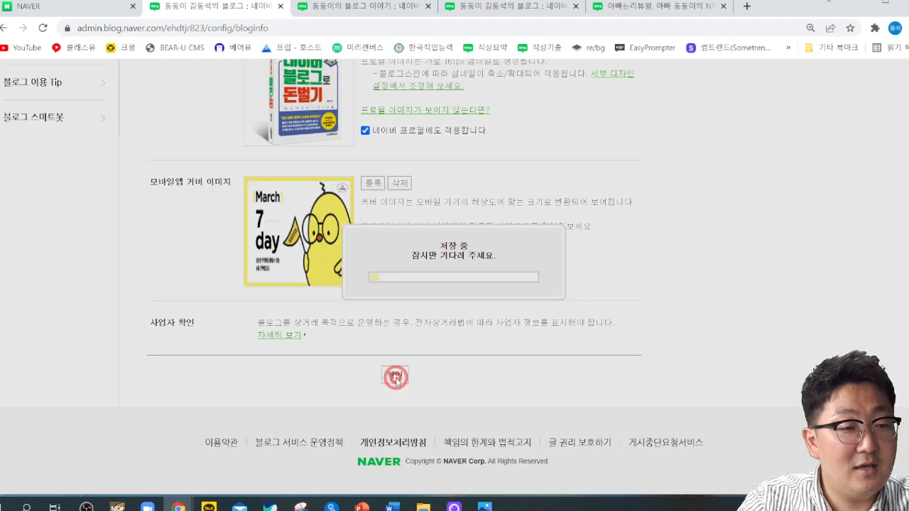
click(454, 298)
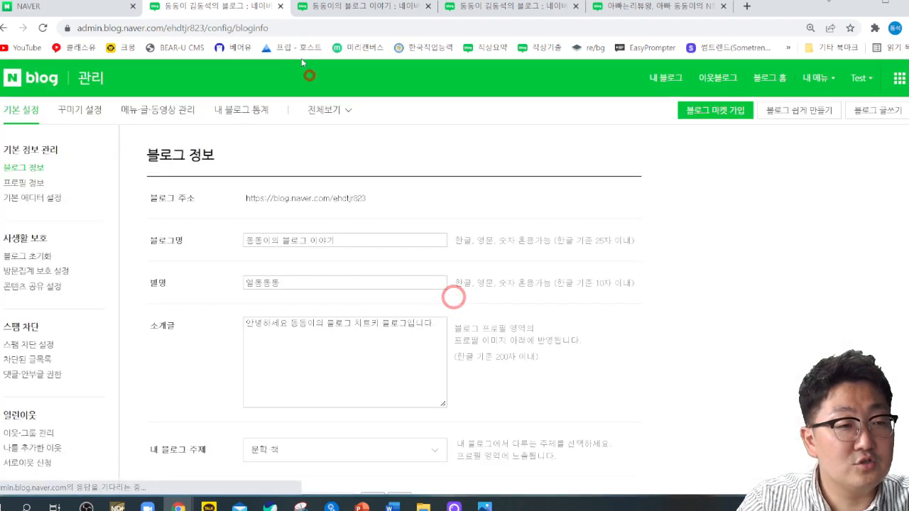
- Reload the blog page and check the nickname in the profile area
click(330, 7)
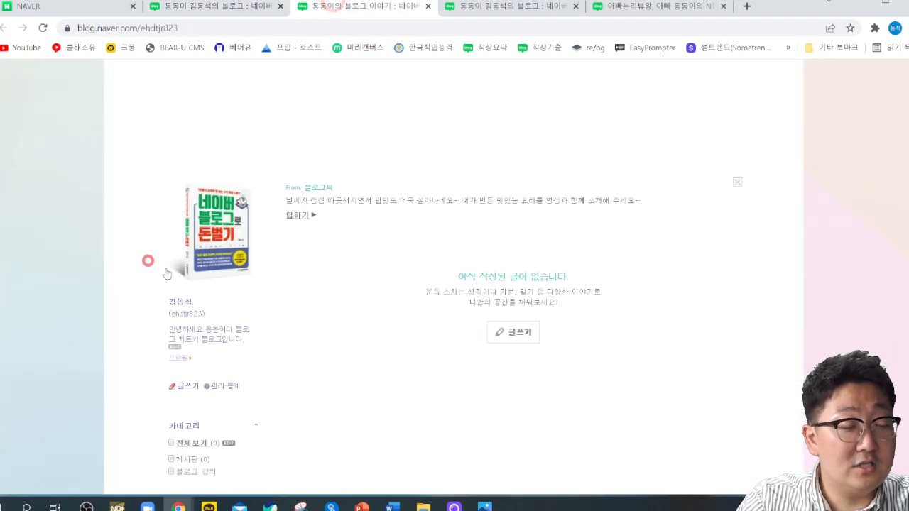
key(F5)
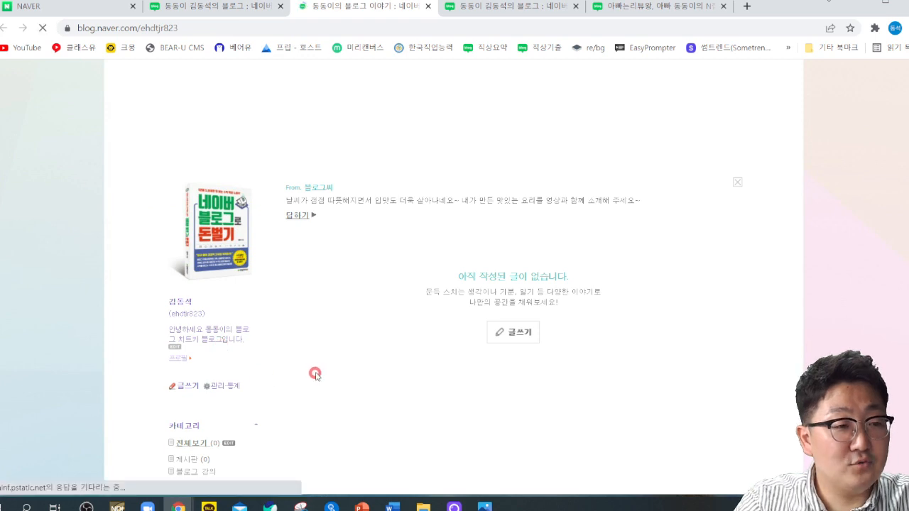
scroll(279, 421, down, 3)
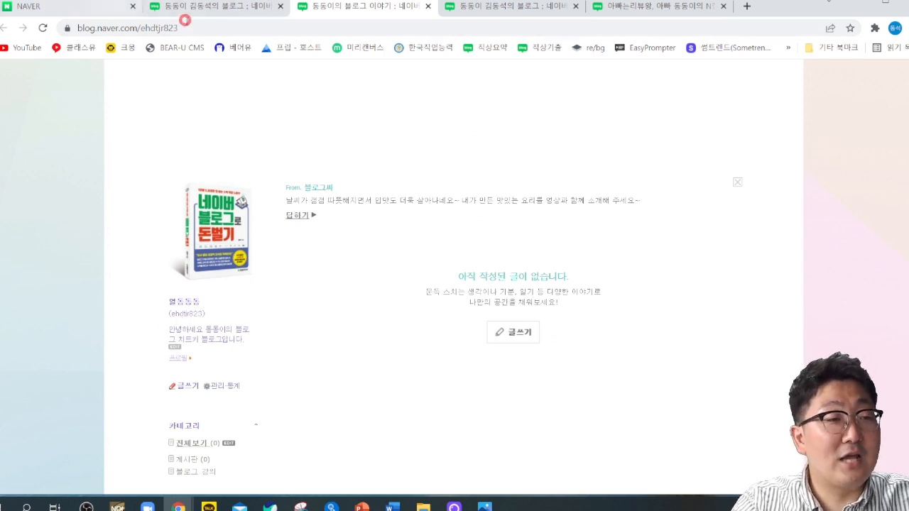
- Return to the blog management tab and review the introduction text (소개글)
click(192, 7)
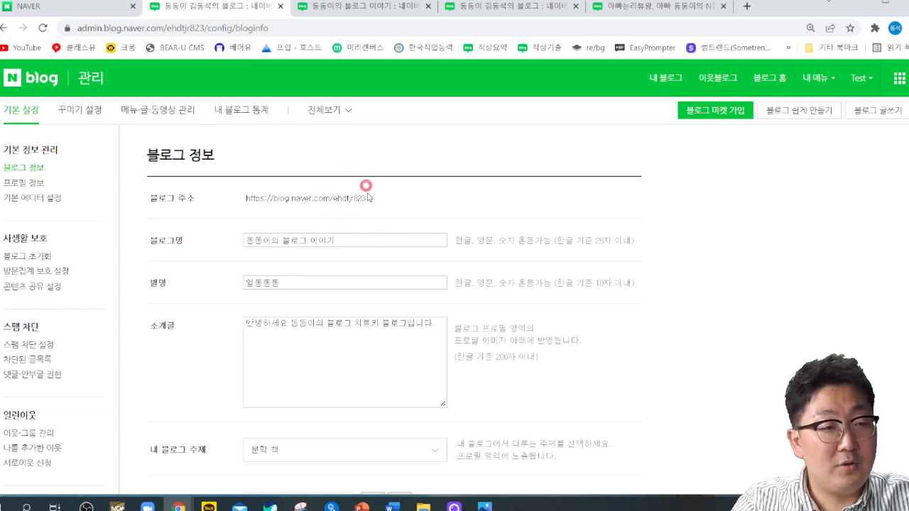
scroll(426, 288, down, 1)
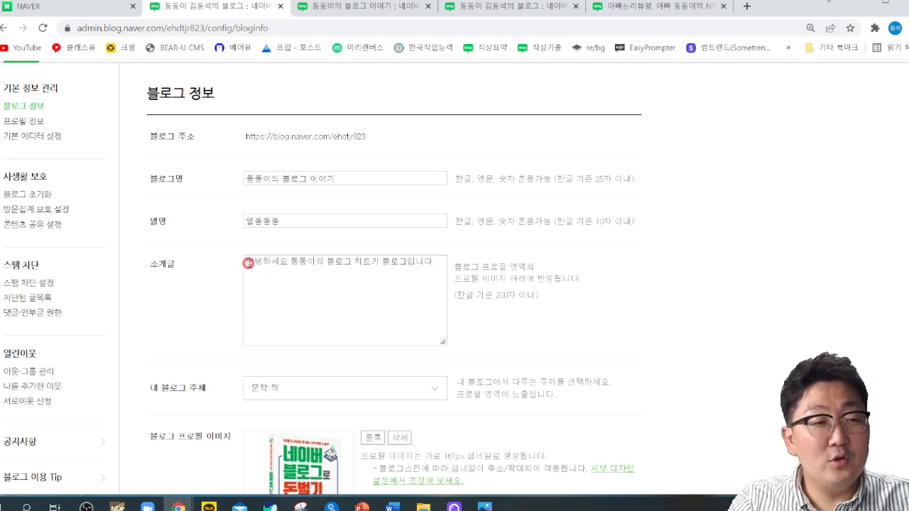
drag(246, 262, 425, 282)
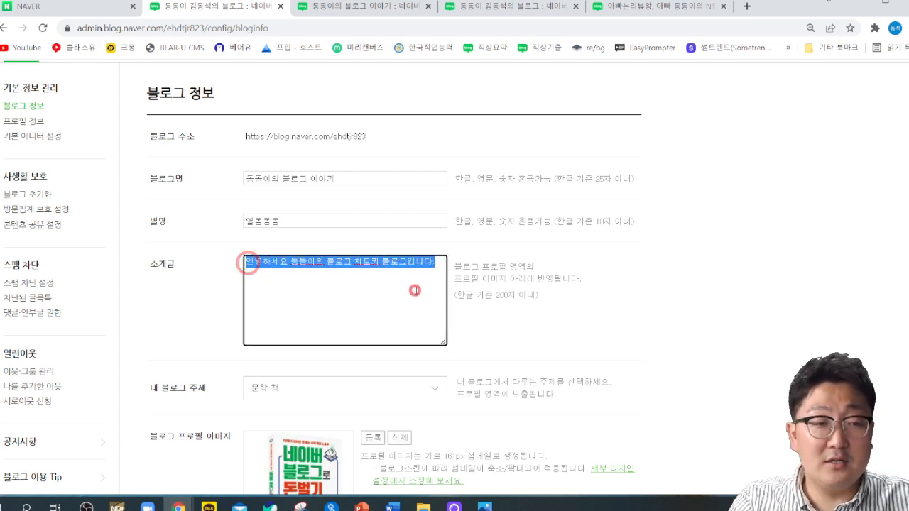
click(414, 291)
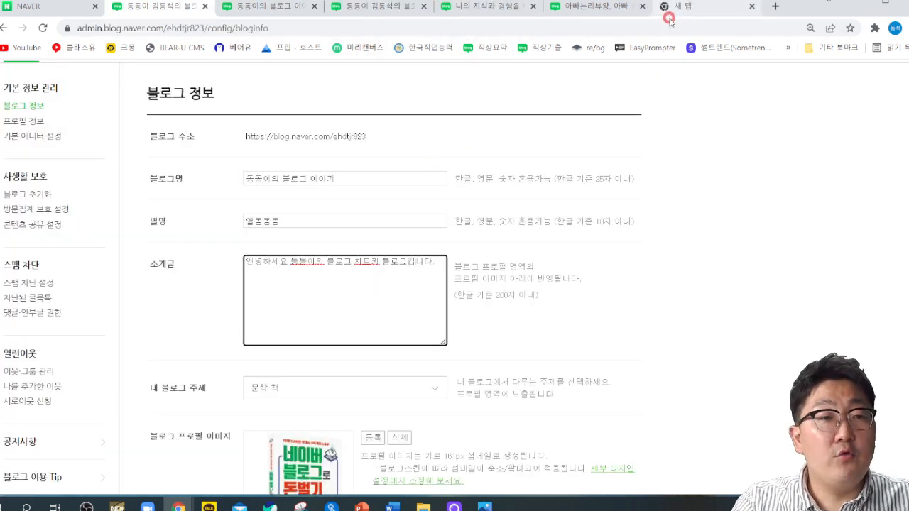
- Close the empty new tab and view the profile introduction on the "라이프 브랜딩 코치" blog as an example
click(751, 6)
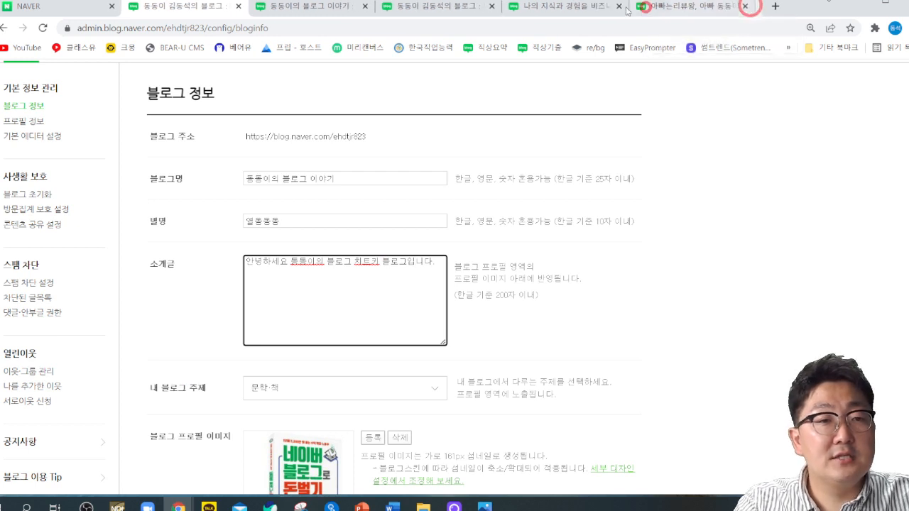
click(679, 6)
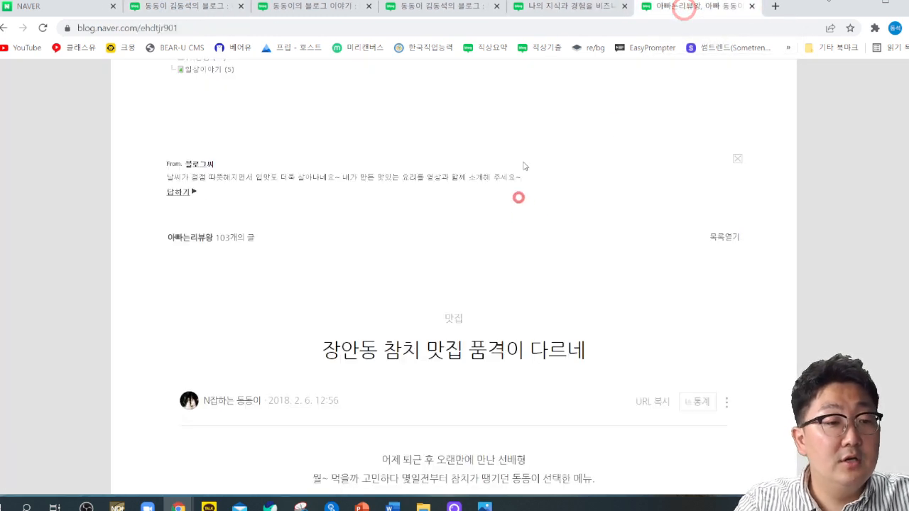
click(571, 8)
scroll(331, 195, down, 2)
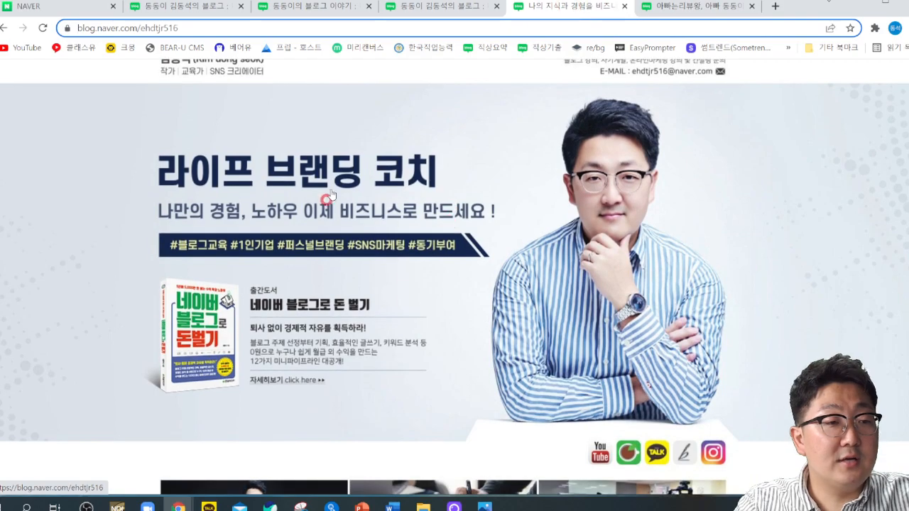
scroll(331, 195, down, 10)
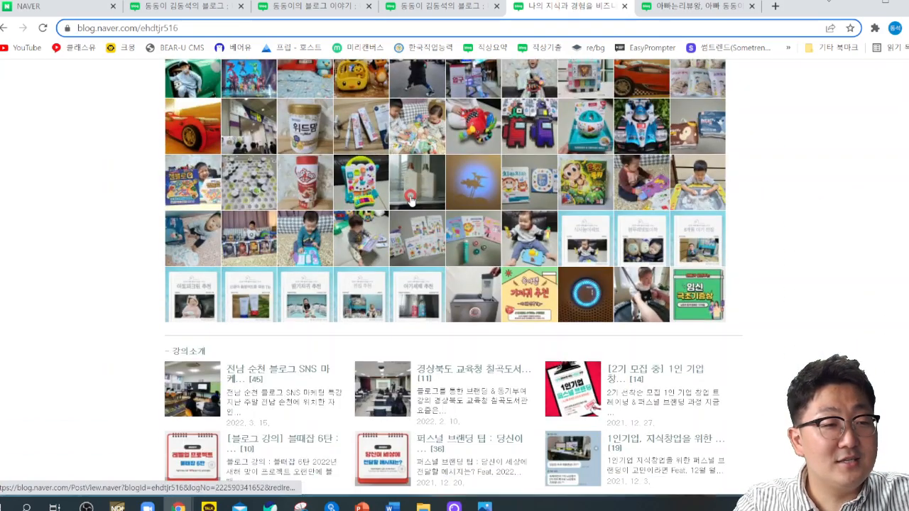
scroll(410, 199, down, 7)
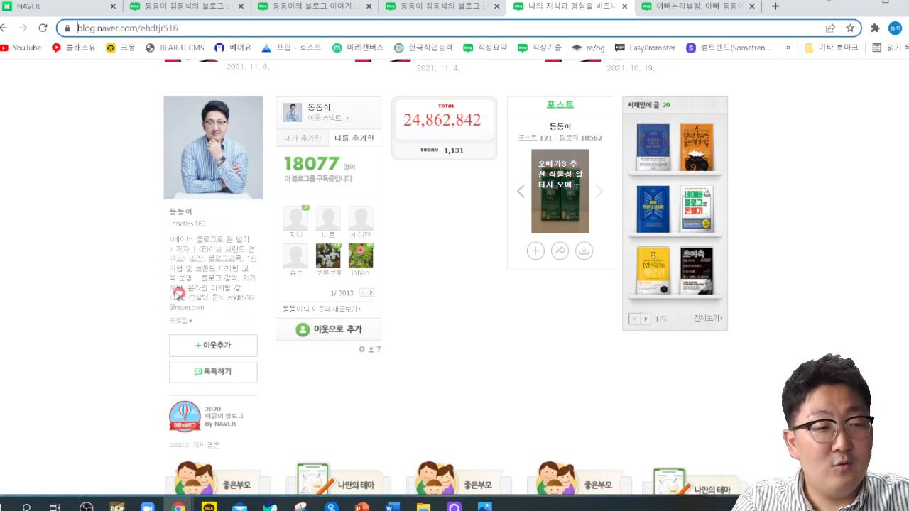
- Compare the introduction text in the management tab with the profile area of your own blog page
click(179, 10)
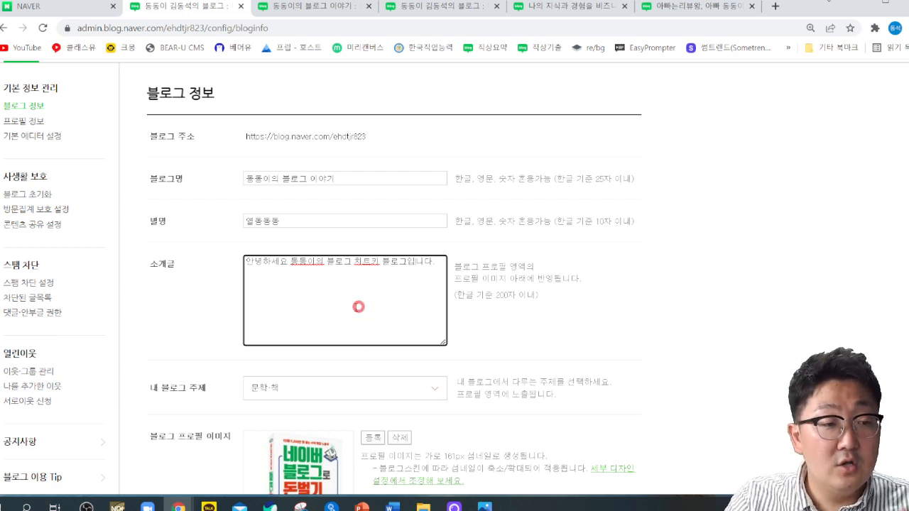
click(293, 8)
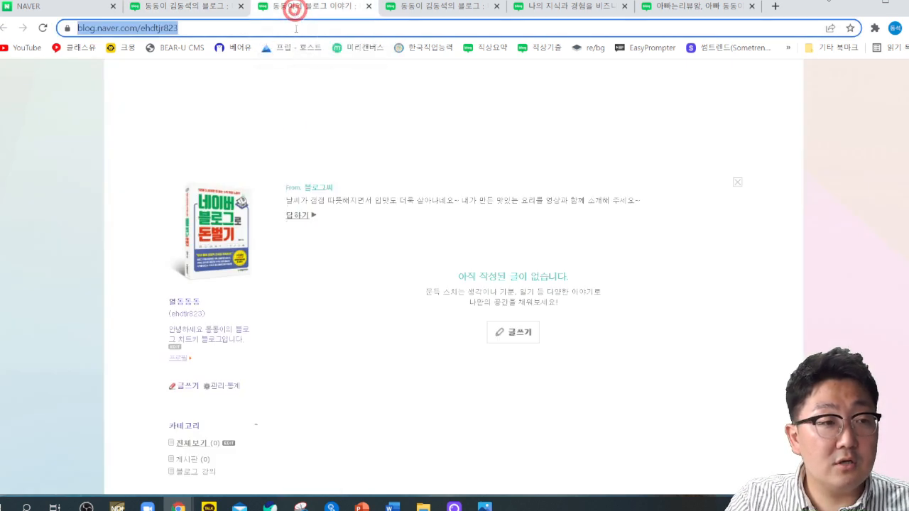
scroll(243, 259, down, 3)
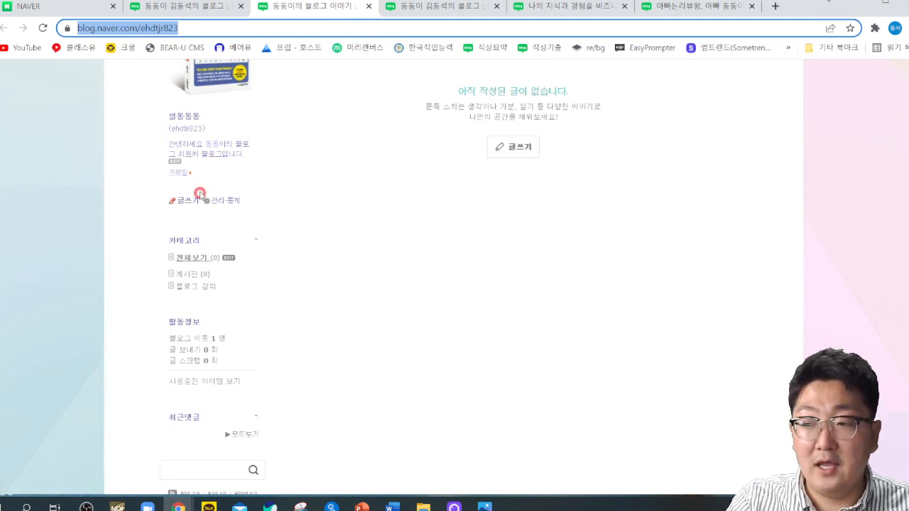
- Browse the blog topic (내 블로그 주제) options in the management tab and choose 문학·책
click(203, 8)
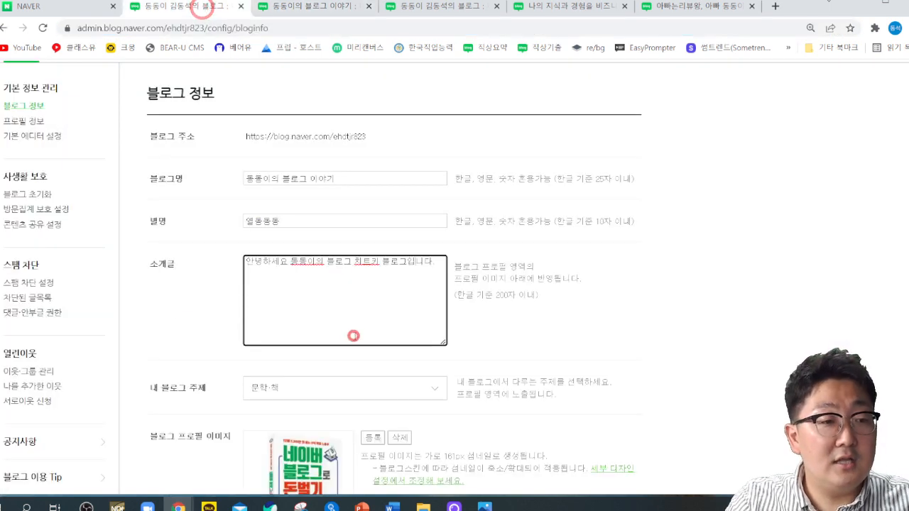
scroll(352, 348, down, 2)
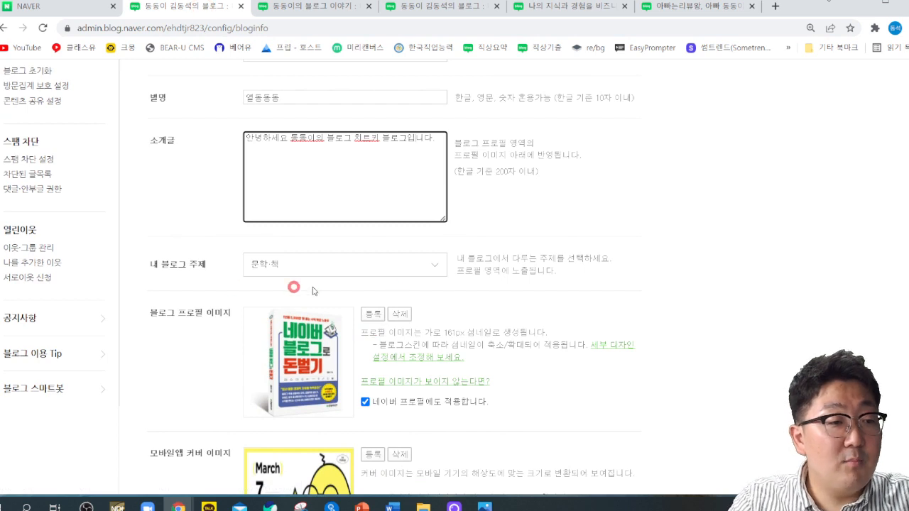
click(423, 275)
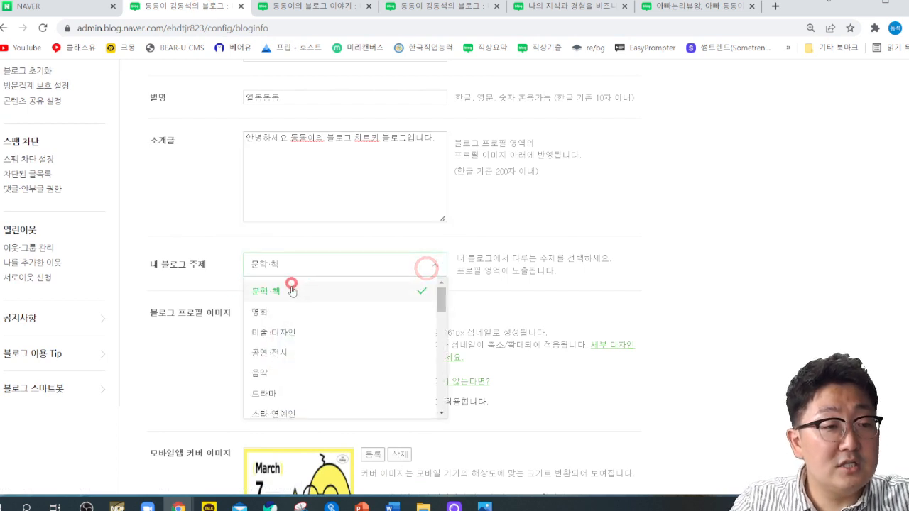
scroll(291, 305, down, 1)
scroll(290, 308, down, 2)
scroll(294, 324, up, 2)
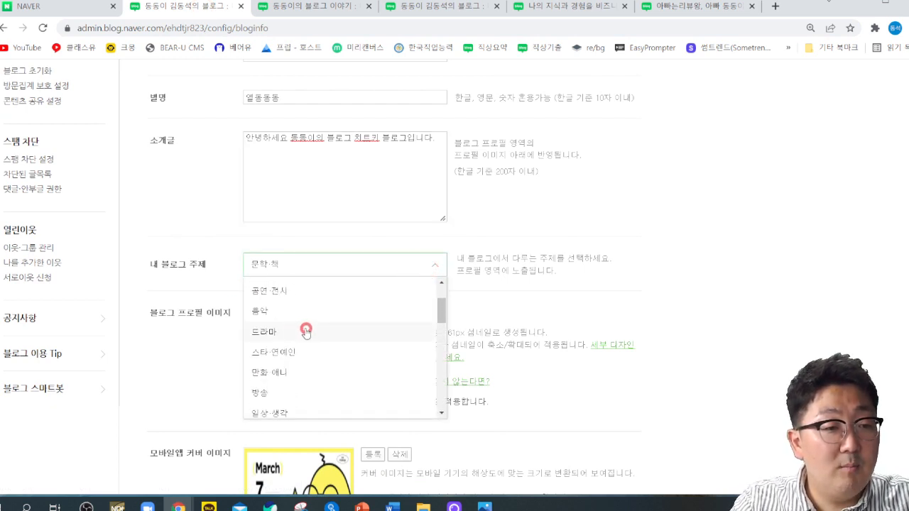
scroll(307, 342, down, 1)
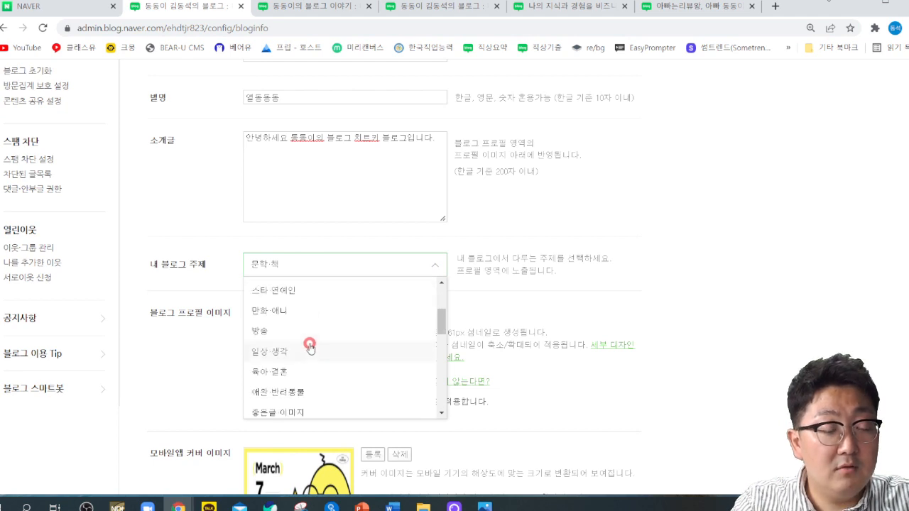
scroll(324, 374, up, 2)
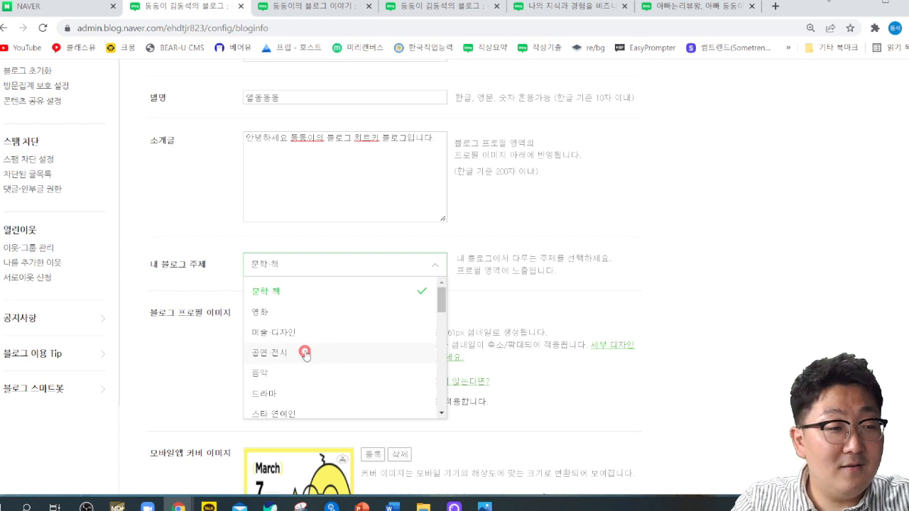
click(270, 291)
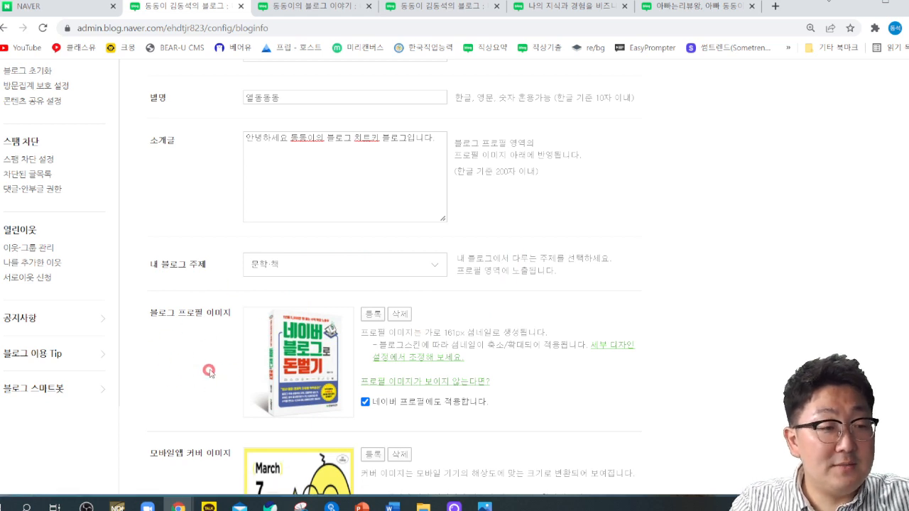
- Check where the profile image sits on the blog page, and return to the management tab
click(302, 8)
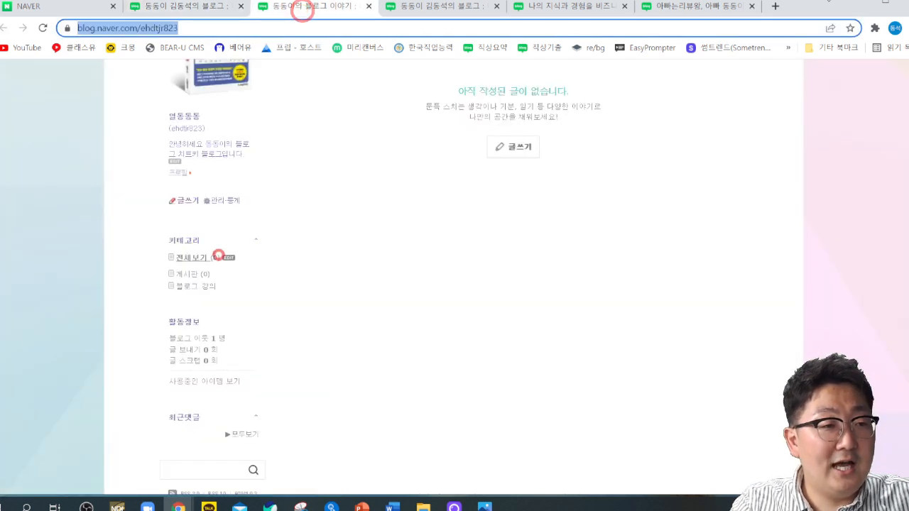
scroll(218, 255, up, 4)
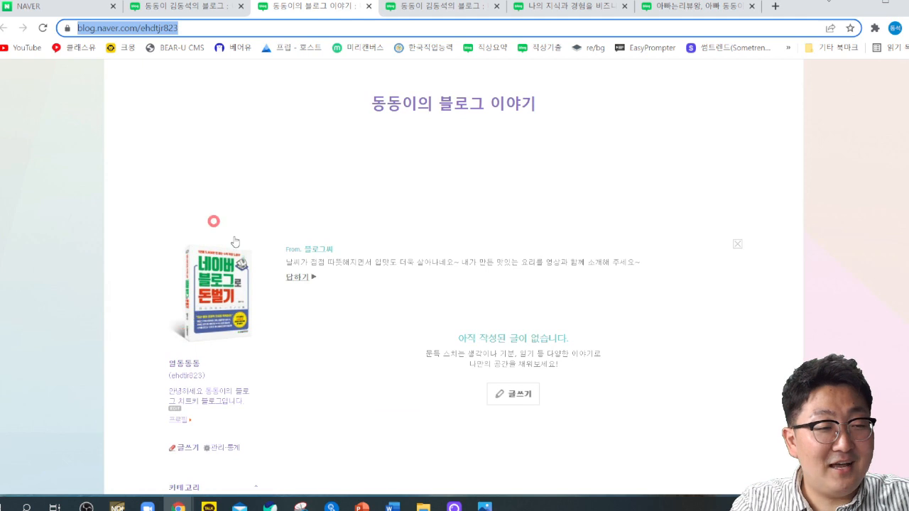
click(169, 6)
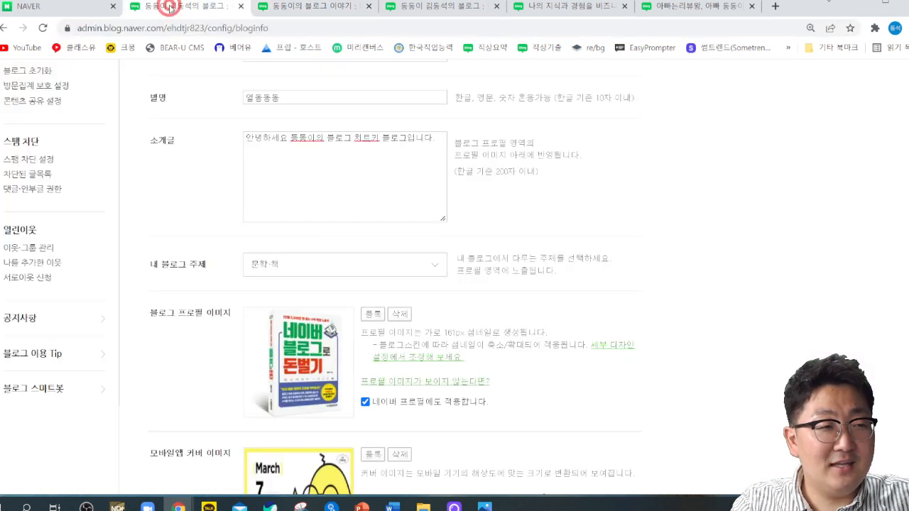
- Replace the blog profile image (블로그 프로필 이미지) with KakaoTalk_20220311_053244467_01 from the 모닝짹짹 folder
scroll(350, 274, down, 1)
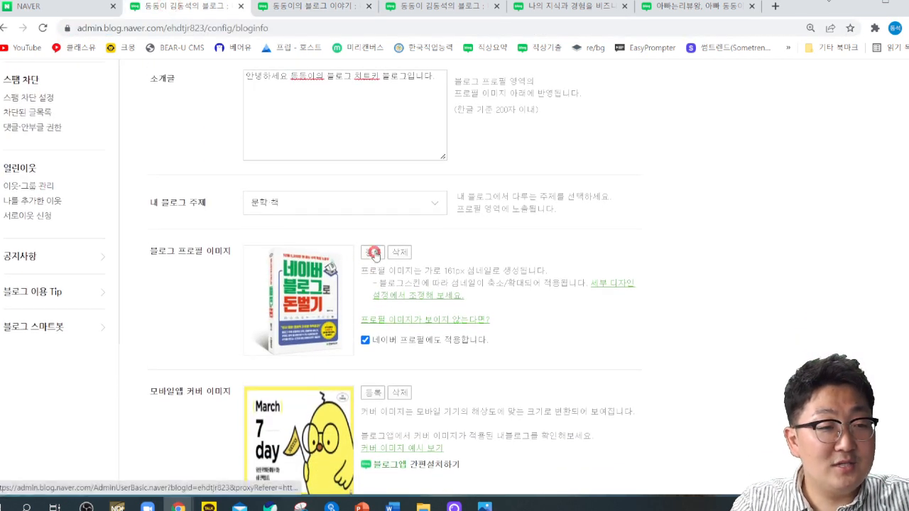
click(373, 252)
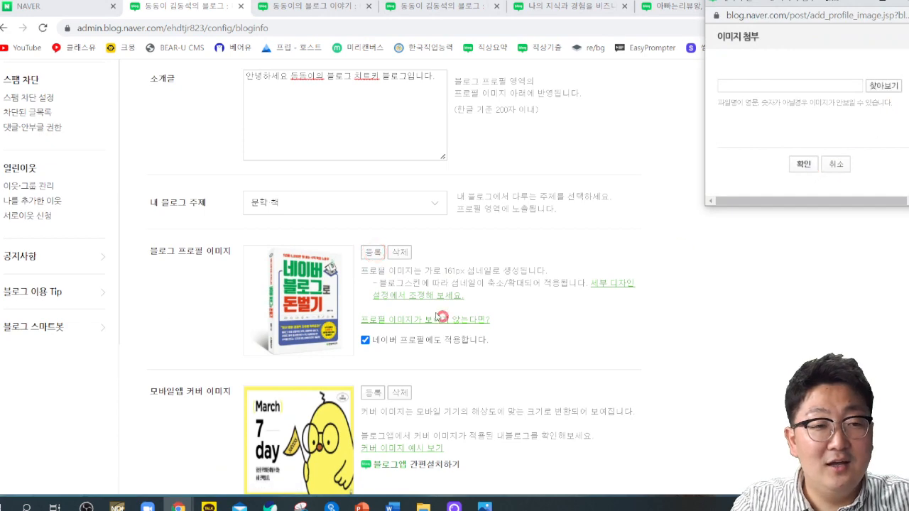
click(879, 84)
scroll(462, 173, down, 3)
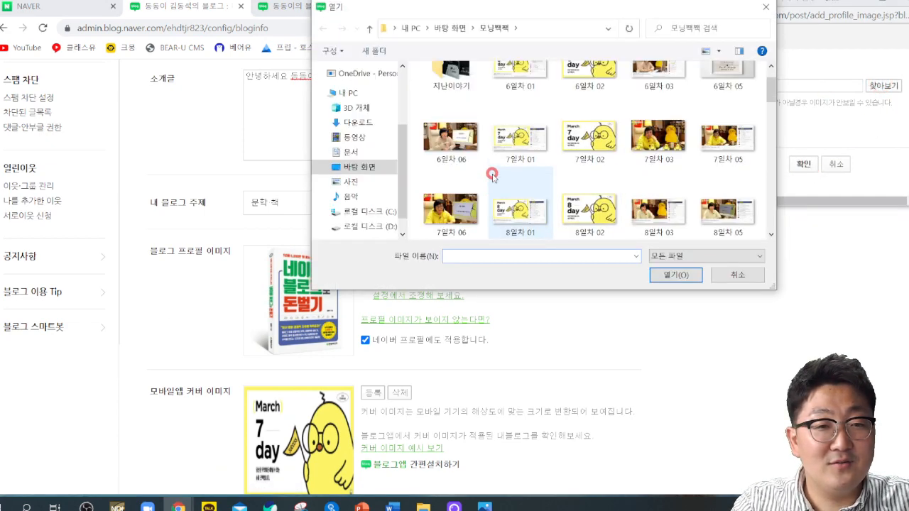
scroll(608, 187, down, 10)
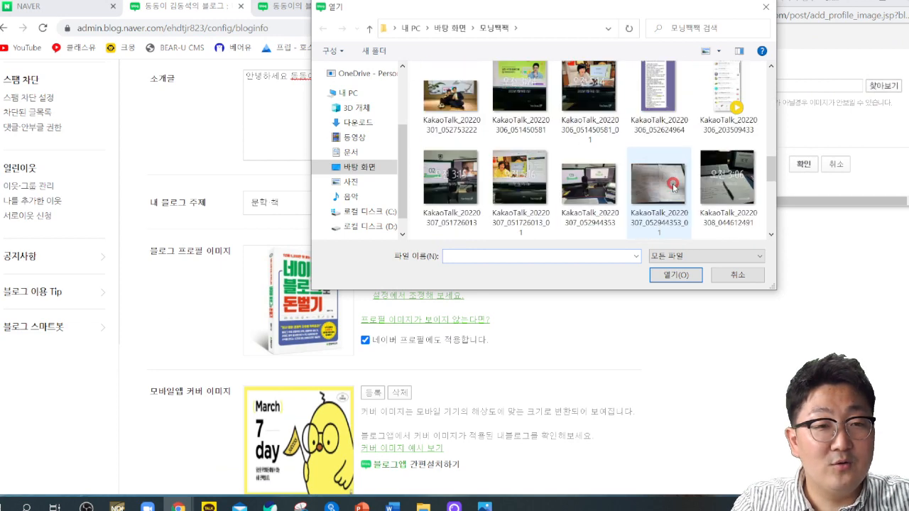
scroll(657, 184, down, 2)
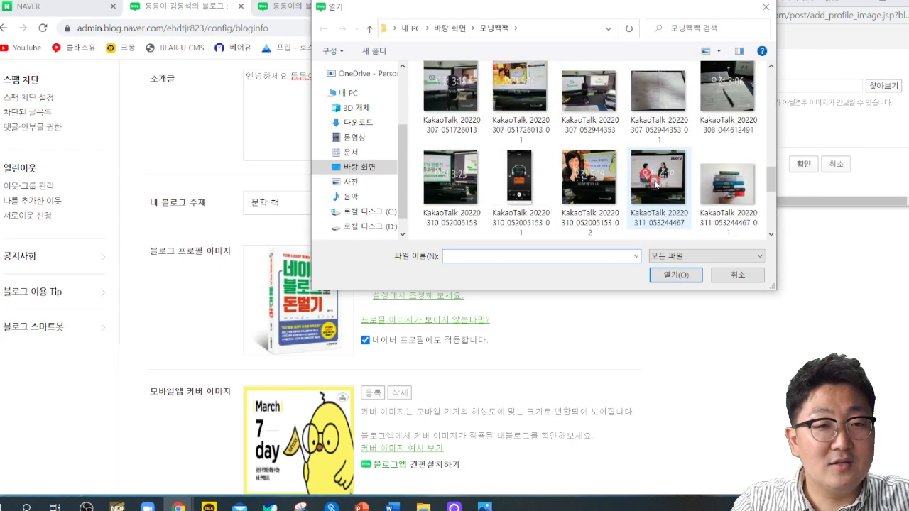
double_click(727, 181)
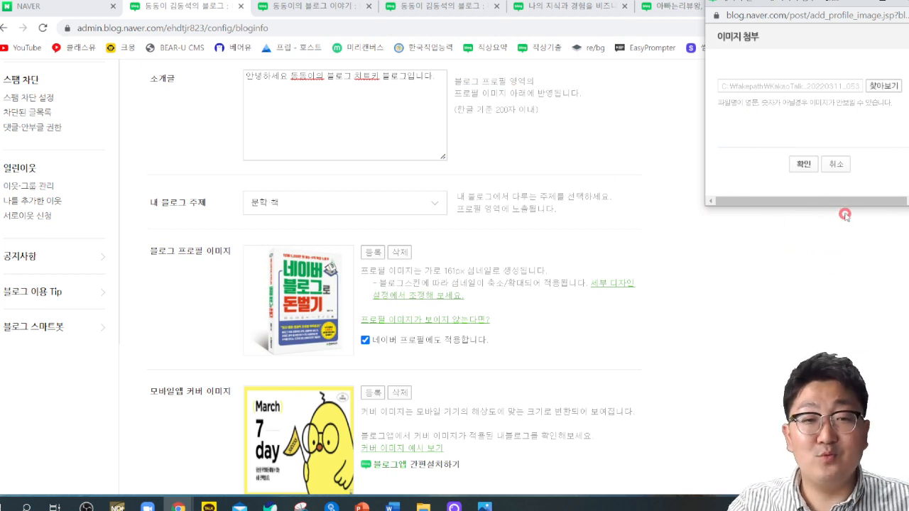
click(814, 171)
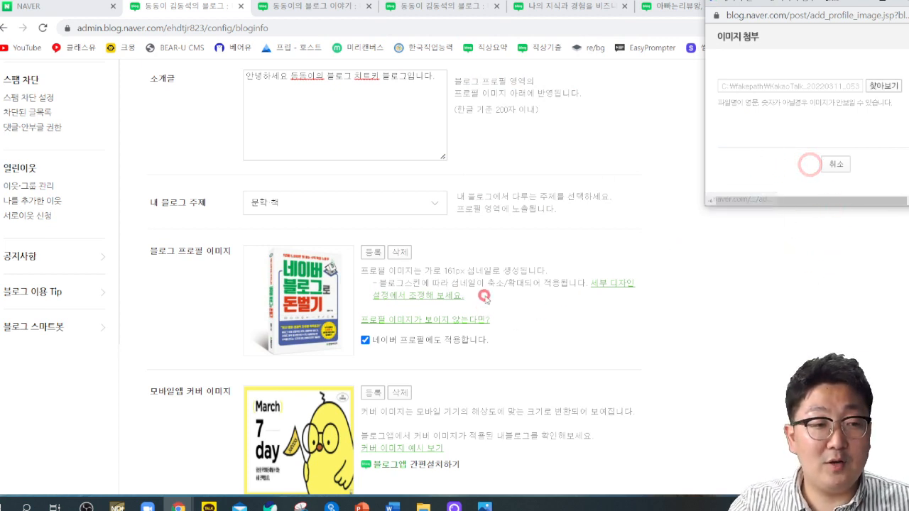
- Save the blog information with the new profile image
scroll(426, 333, down, 3)
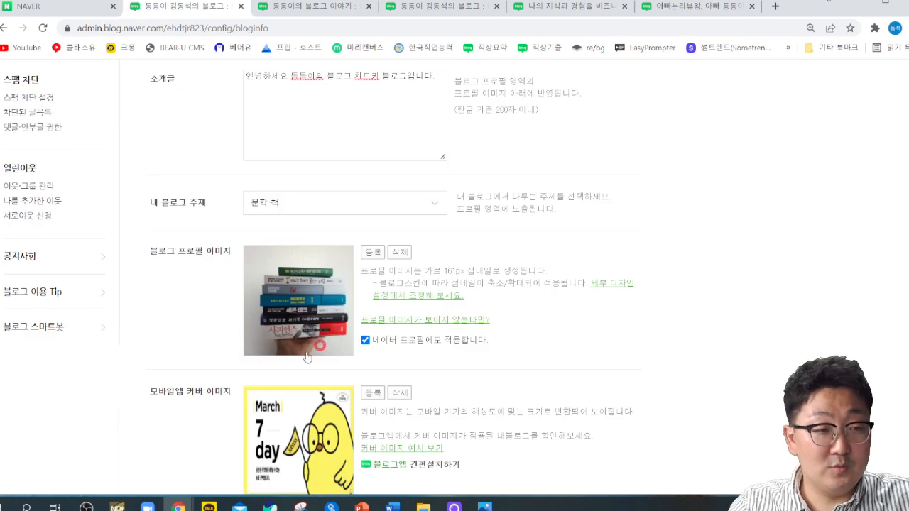
scroll(298, 277, down, 2)
scroll(314, 237, down, 1)
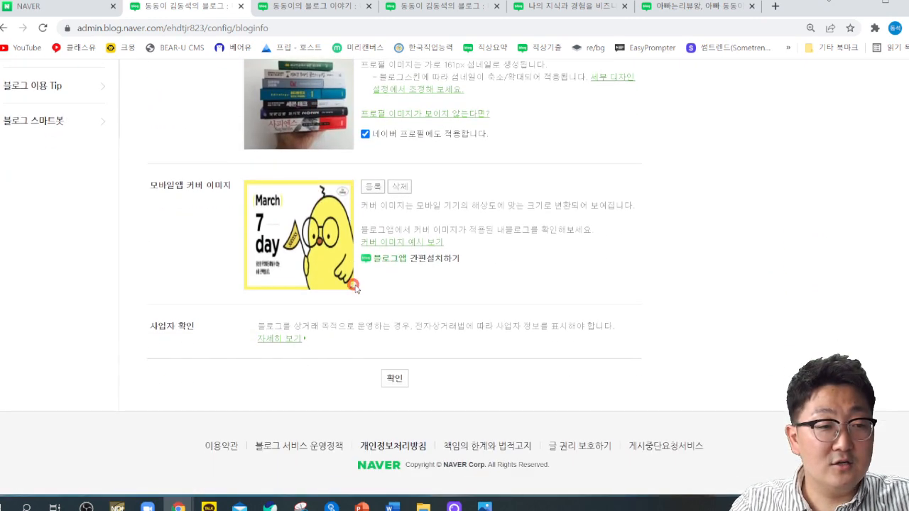
click(393, 381)
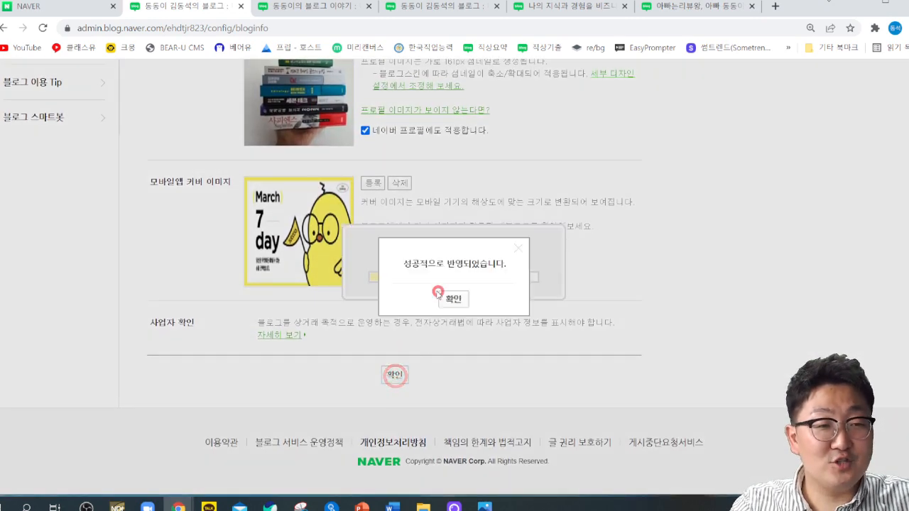
- Check the new profile image on the refreshed blog page, and return to the mobile app cover image (모바일앱 커버 이미지) setting
click(453, 299)
scroll(347, 288, down, 5)
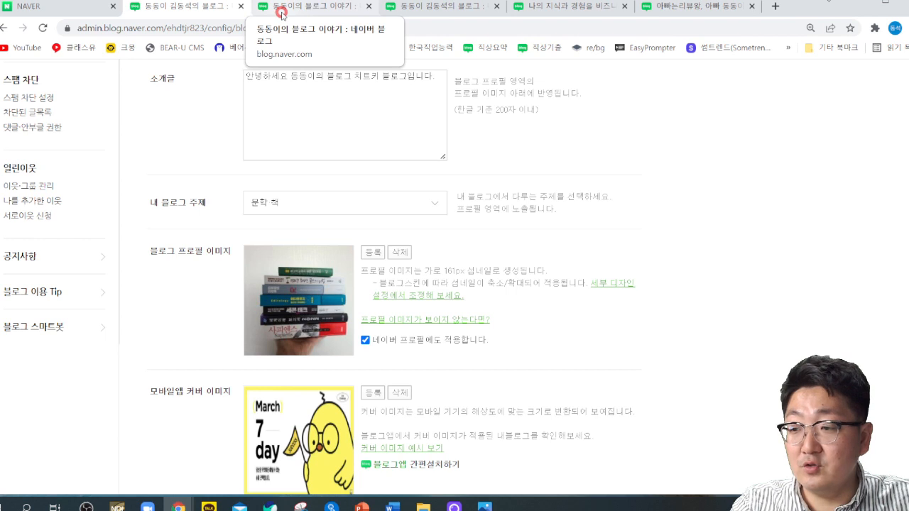
click(281, 12)
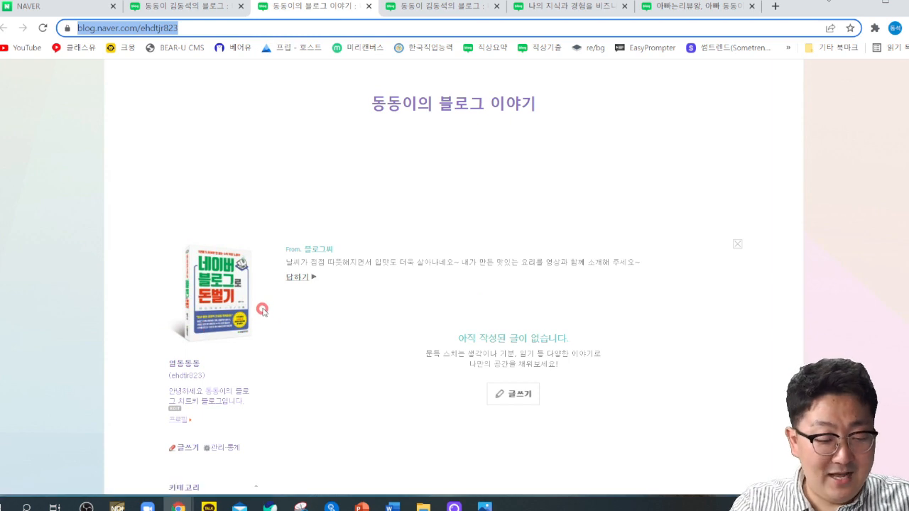
key(Return)
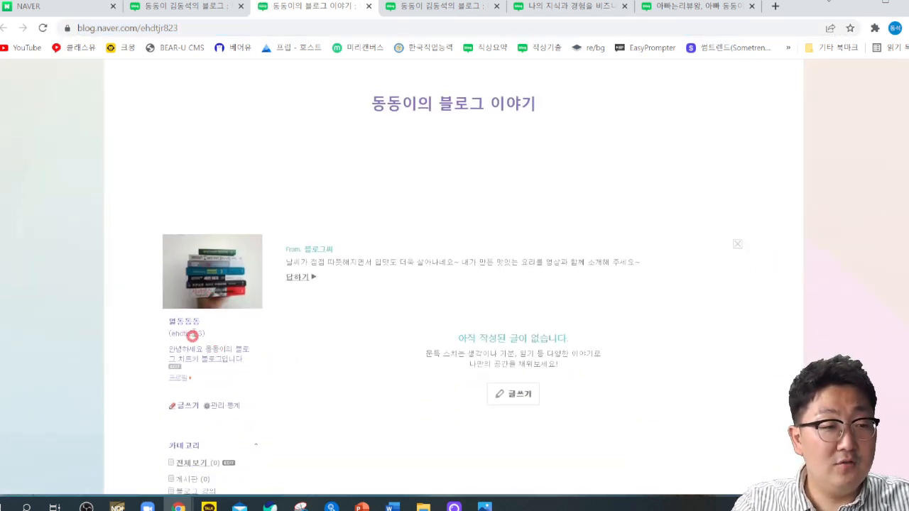
click(179, 9)
scroll(301, 383, down, 2)
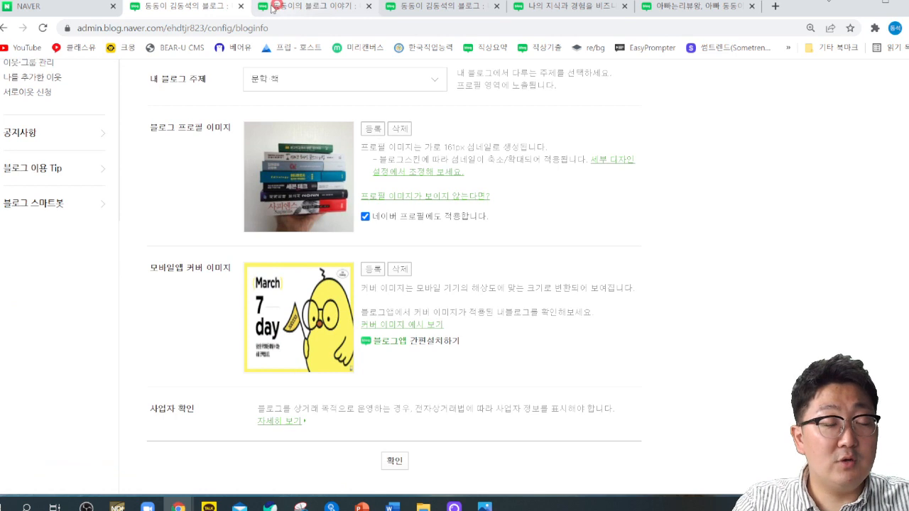
- Open the mobile version of the blog by adding "m." in front of blog.naver.com in its address
click(304, 8)
click(219, 27)
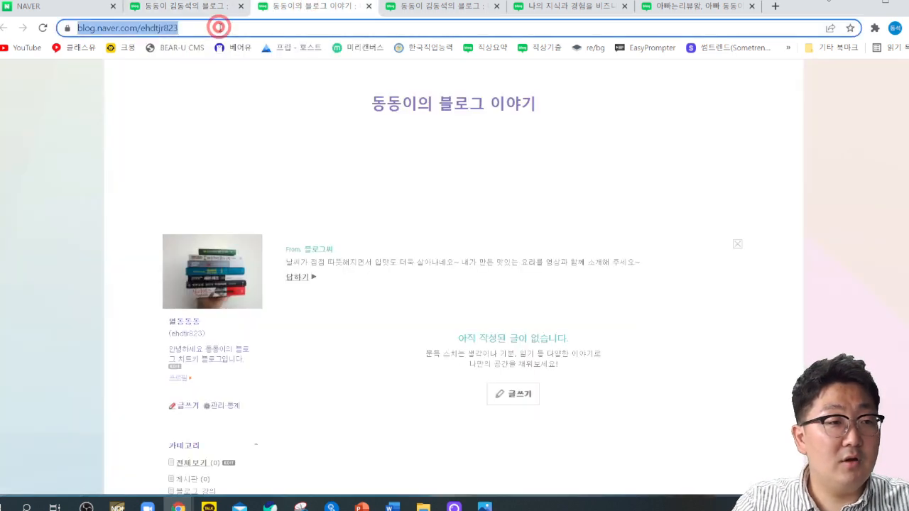
click(434, 7)
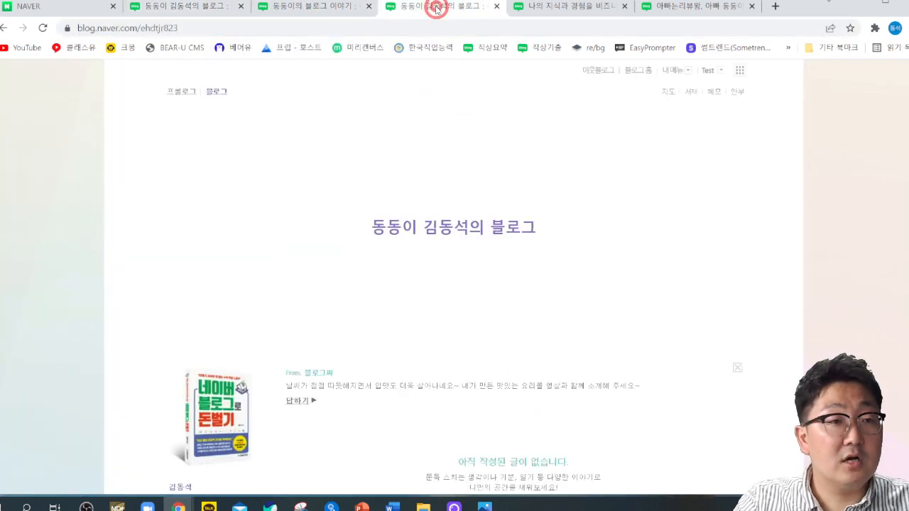
click(294, 28)
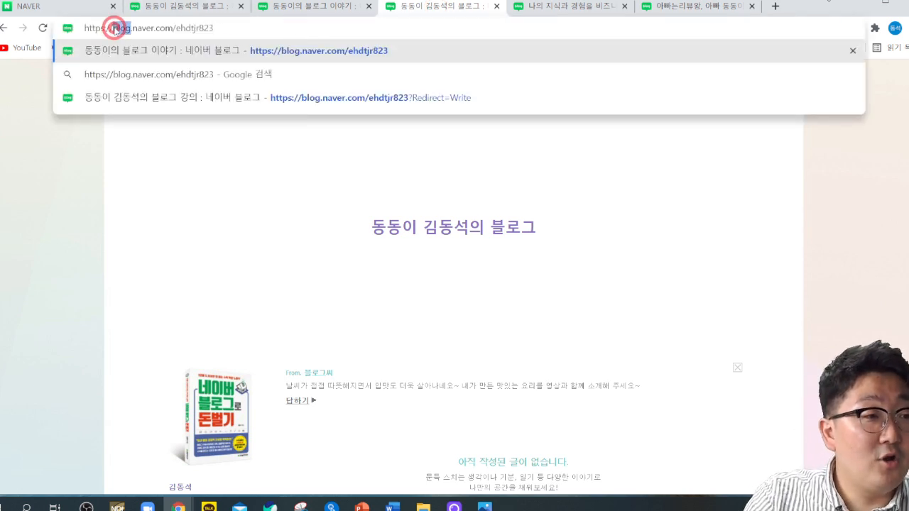
double_click(120, 29)
key(ctrl+2)
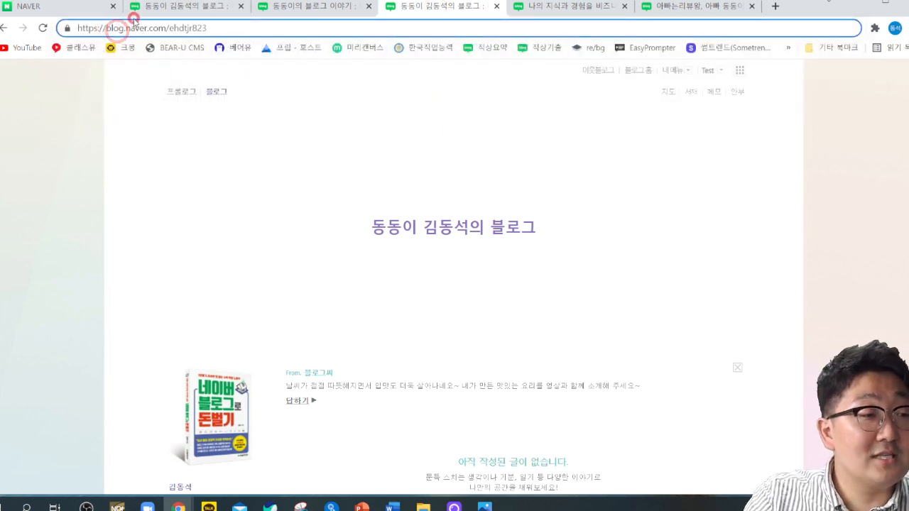
click(108, 27)
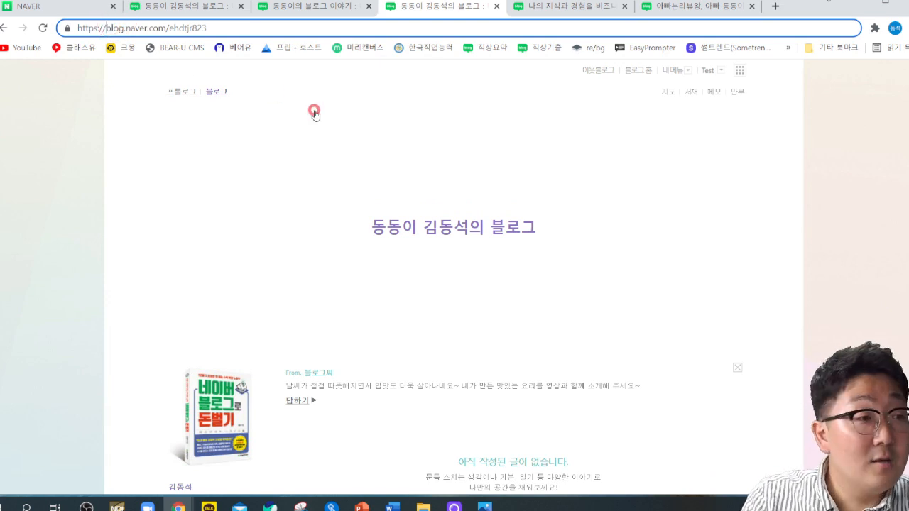
text(ㅡ)
key(BackSpace)
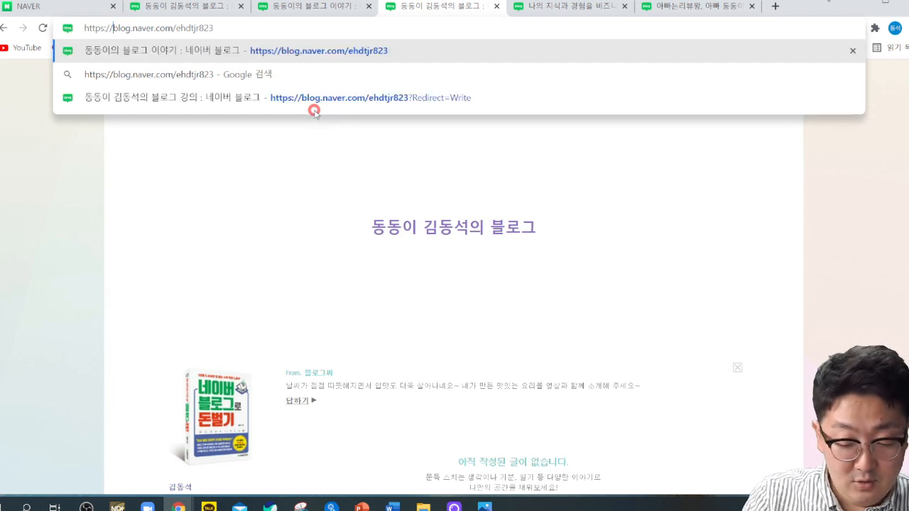
text(M.)
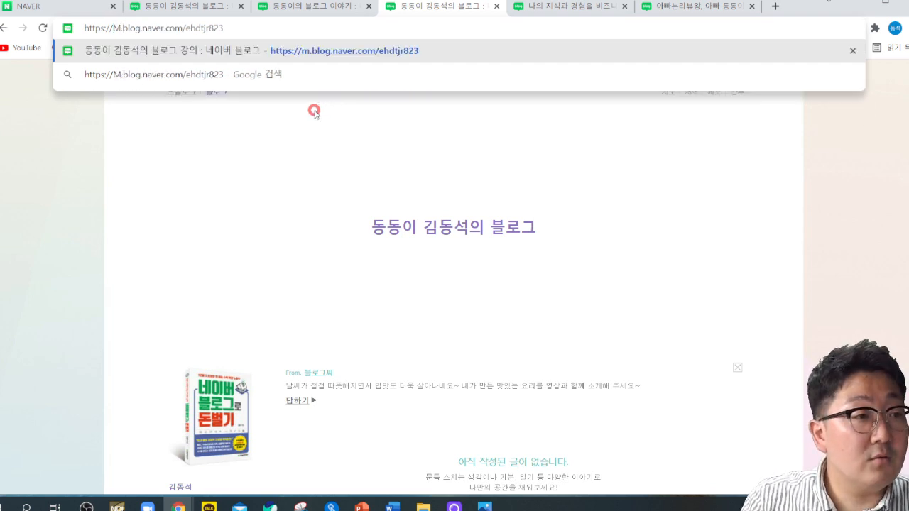
key(Return)
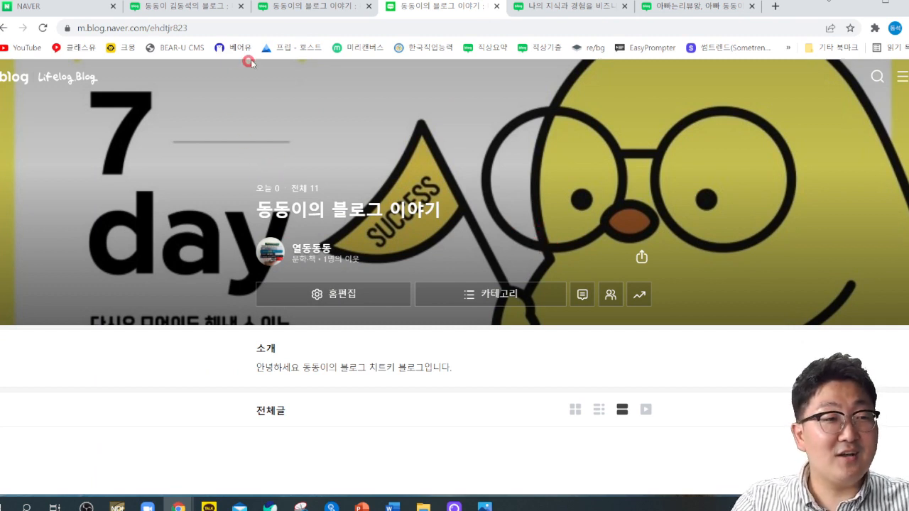
- Compare the mobile app cover image setting with the desktop and mobile blog pages to see where the cover appears
click(186, 7)
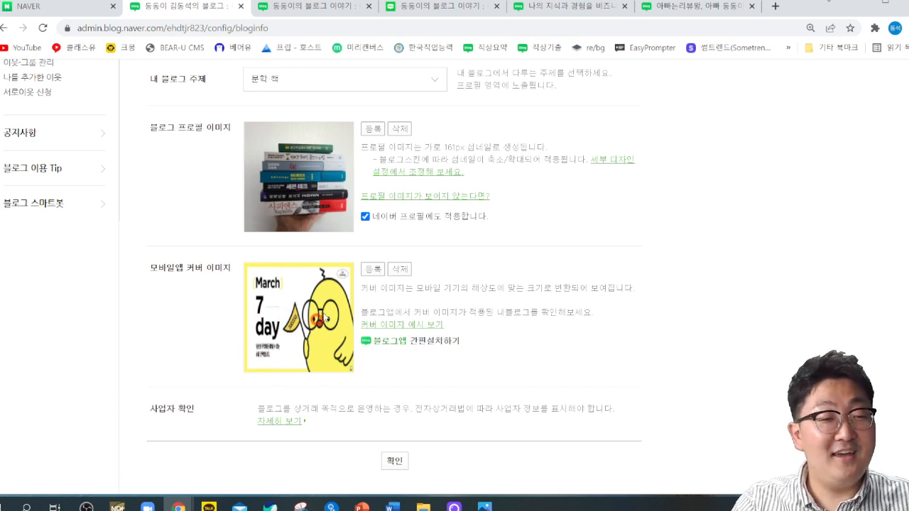
click(290, 6)
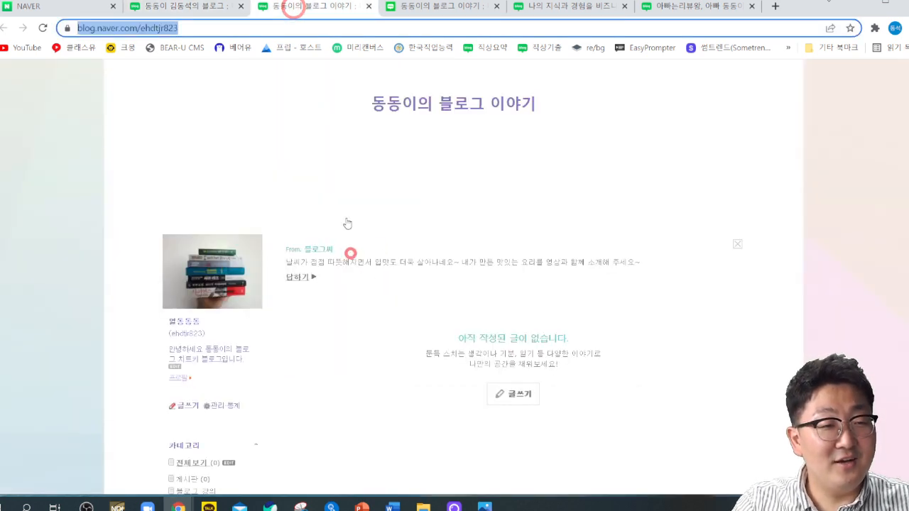
click(395, 6)
click(190, 7)
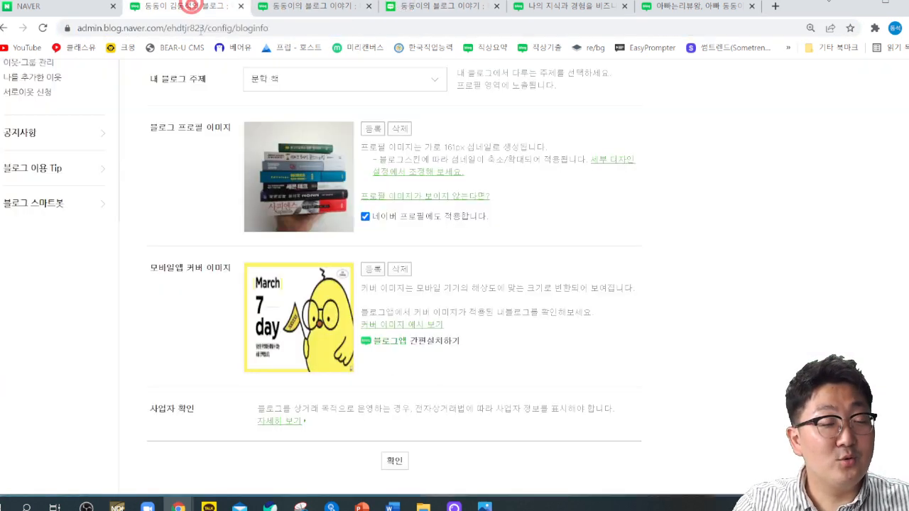
- Replace the mobile app cover image (모바일앱 커버 이미지) with 11일차 07 from the 모닝짹짹 folder and save the blog information
click(364, 270)
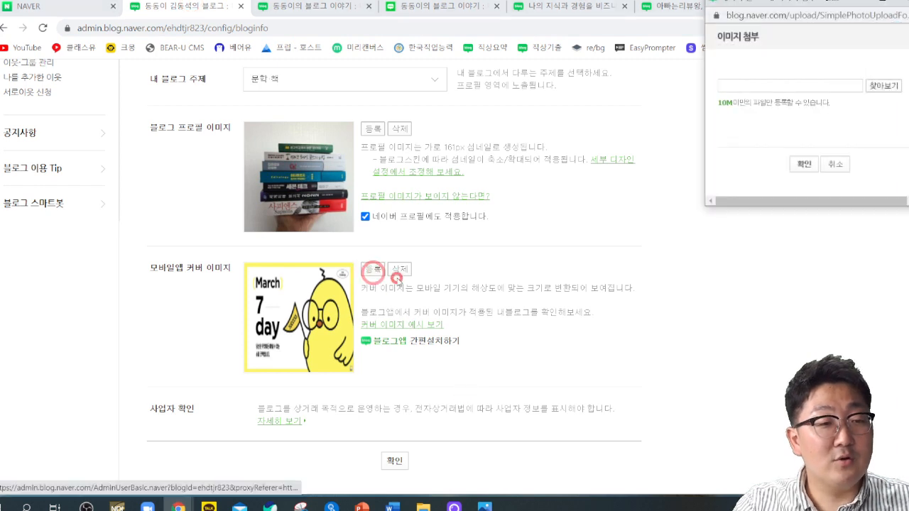
click(876, 91)
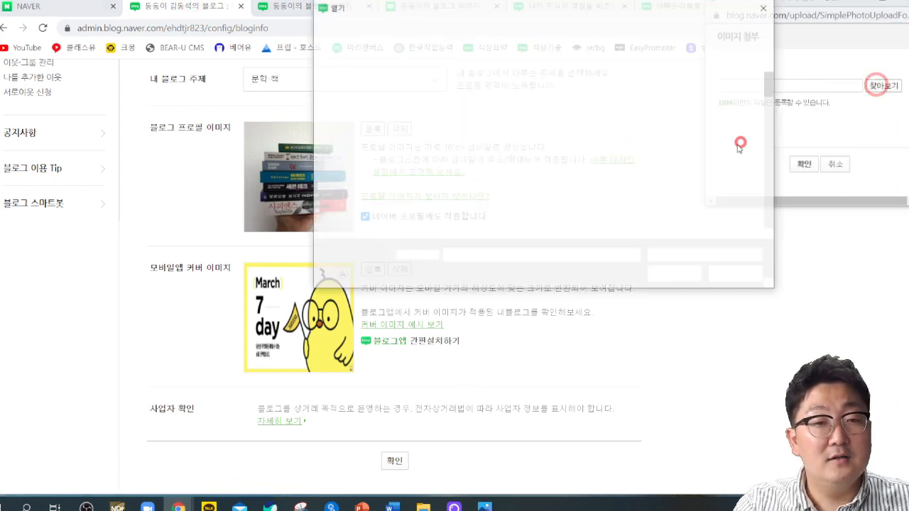
scroll(600, 153, down, 1)
scroll(600, 152, down, 5)
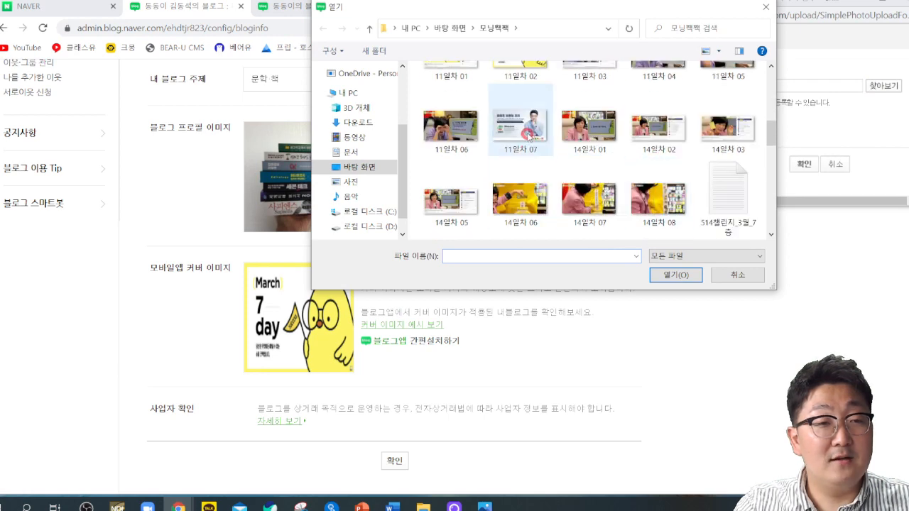
double_click(529, 133)
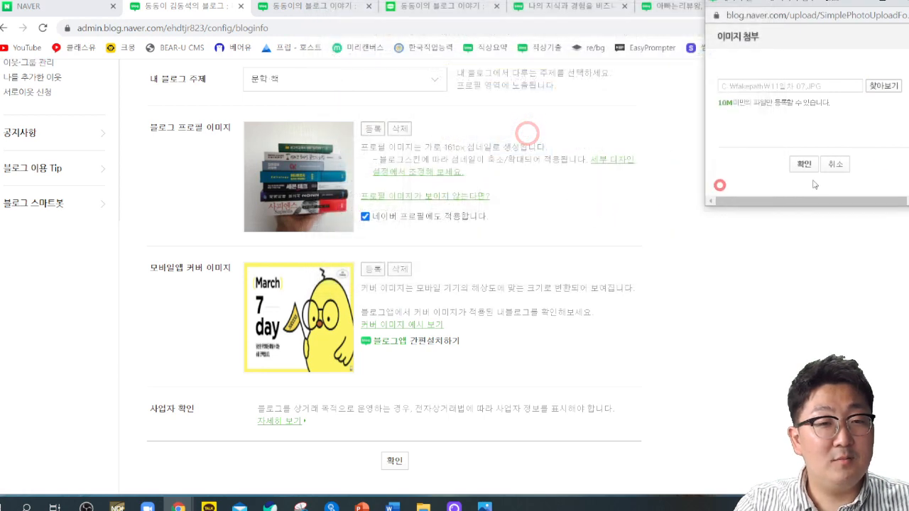
click(803, 163)
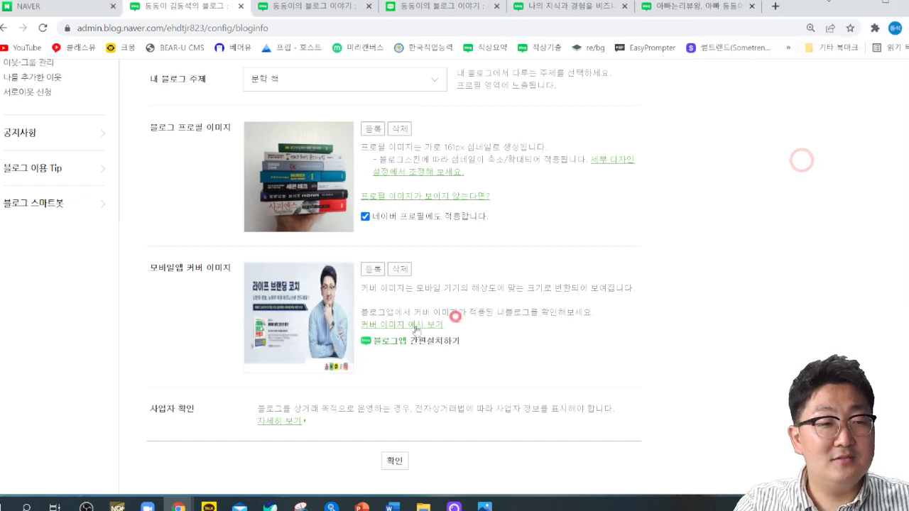
click(395, 462)
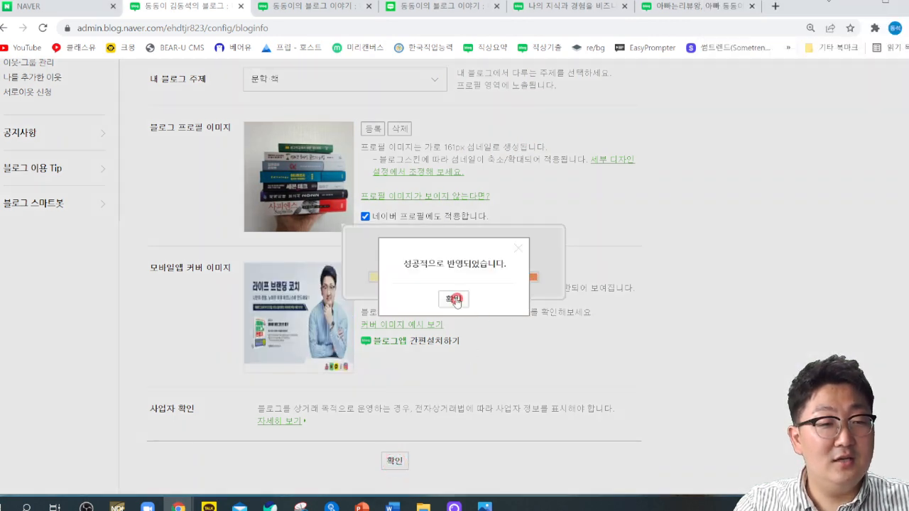
click(454, 299)
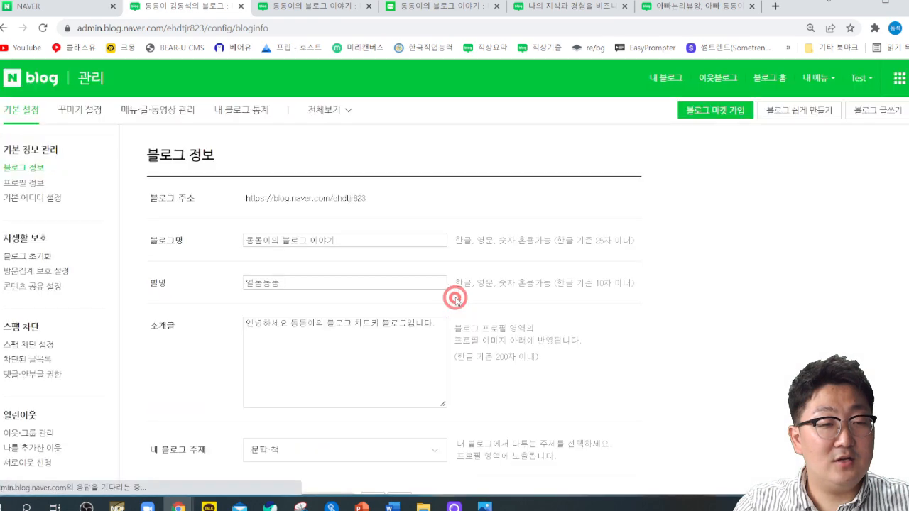
- Reload the mobile blog page to check the new cover image
click(435, 15)
click(209, 25)
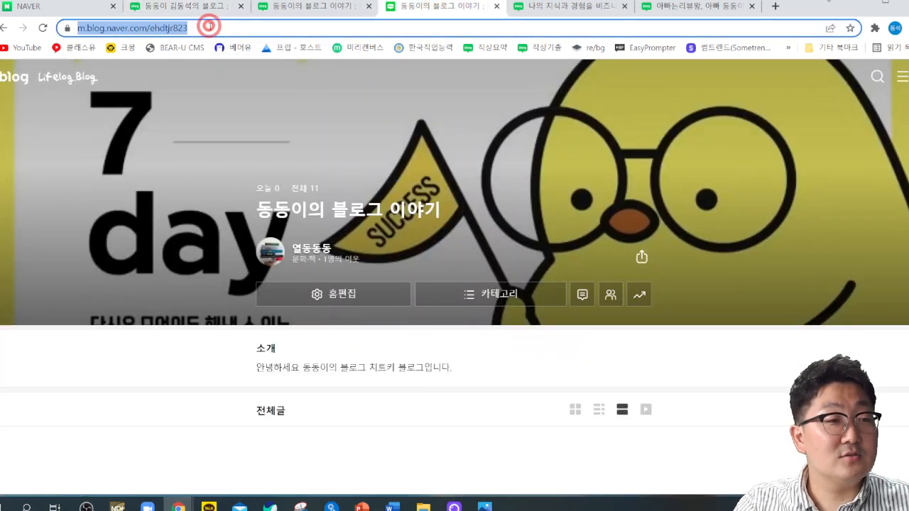
click(299, 215)
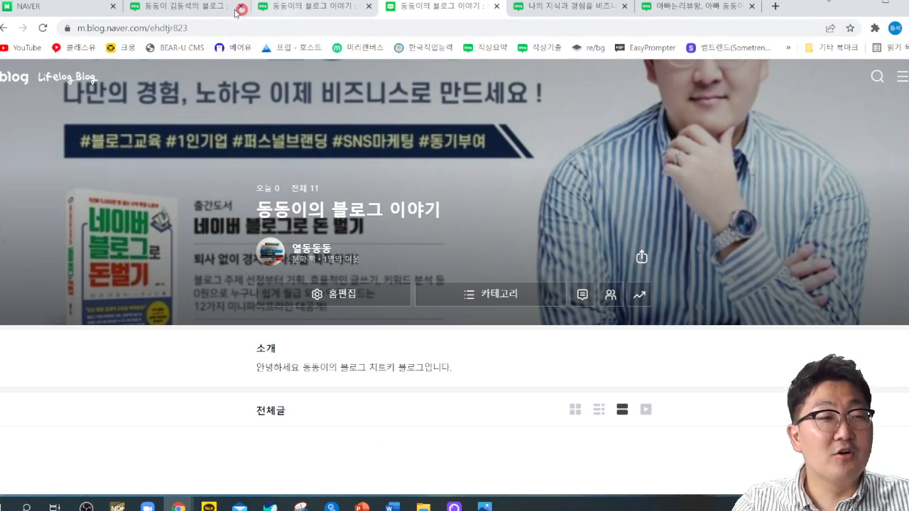
- Review the saved blog information in the management page, and examine the visibility options for the name in the profile information (프로필 정보)
click(186, 8)
scroll(221, 321, down, 3)
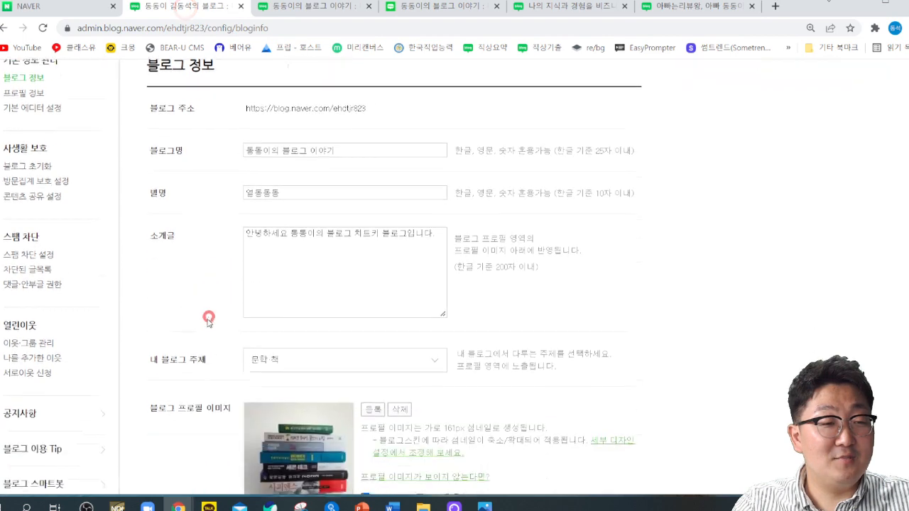
scroll(235, 395, down, 3)
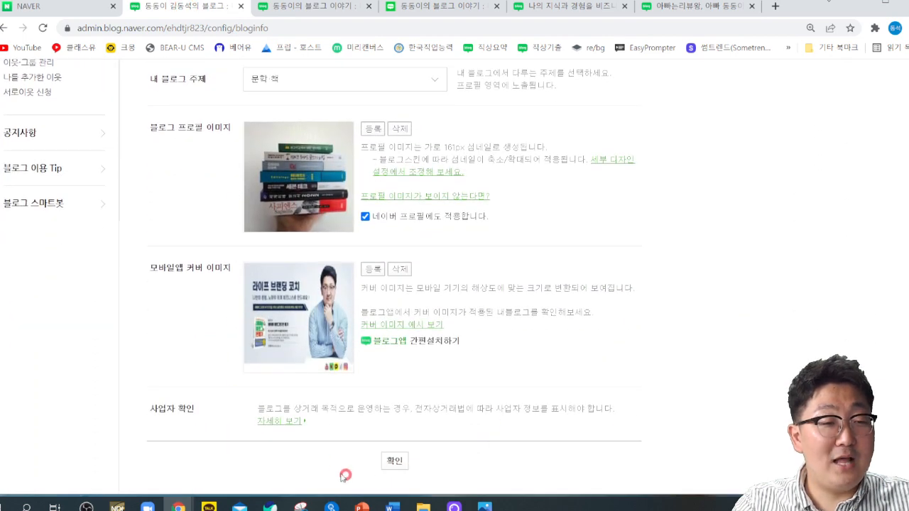
scroll(299, 431, up, 3)
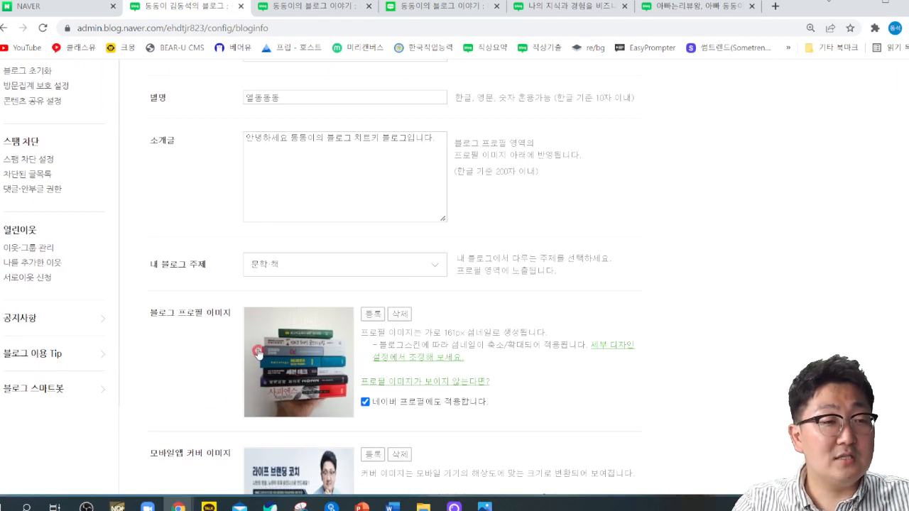
scroll(257, 352, up, 2)
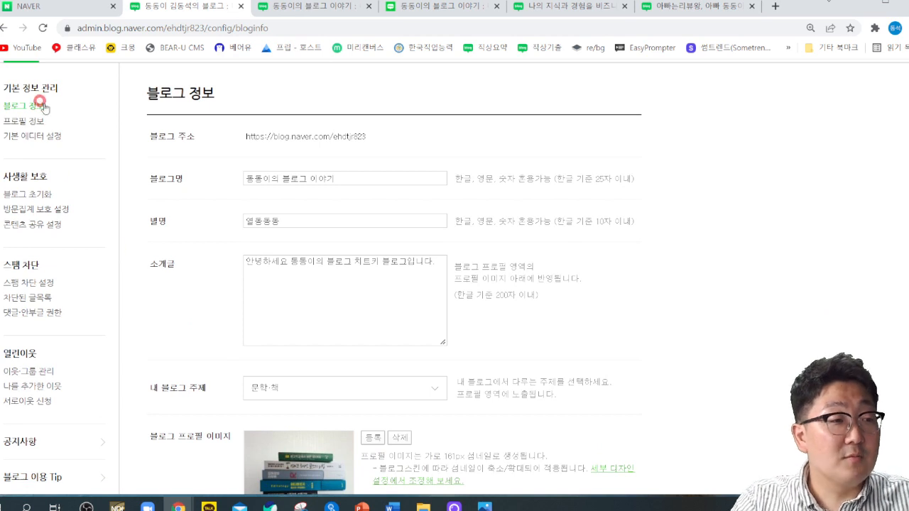
click(24, 121)
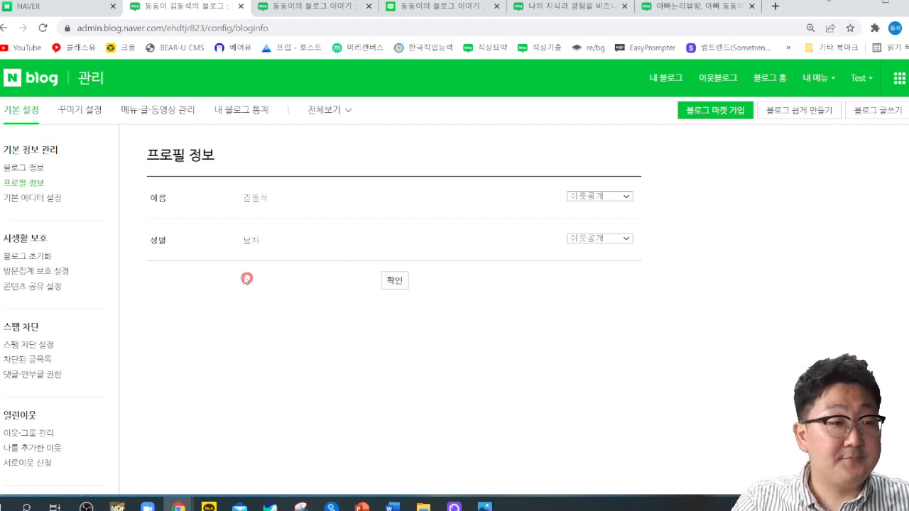
click(625, 197)
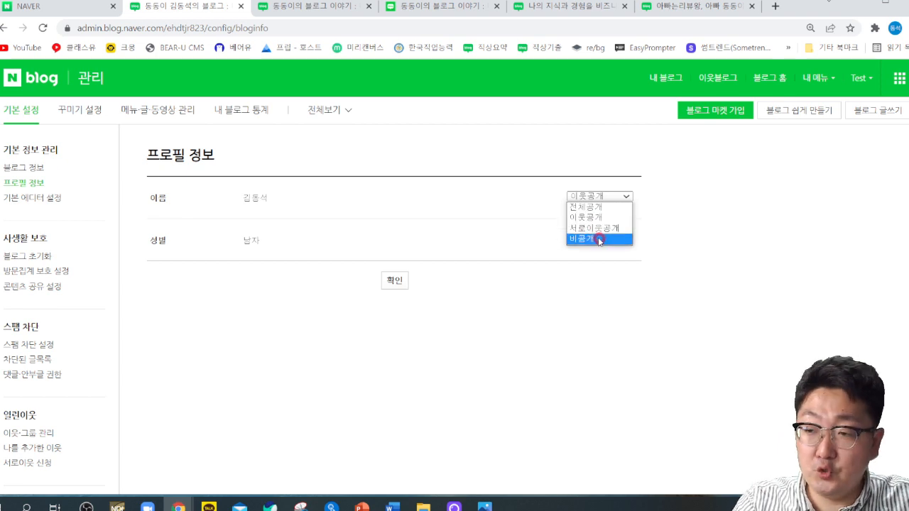
click(678, 203)
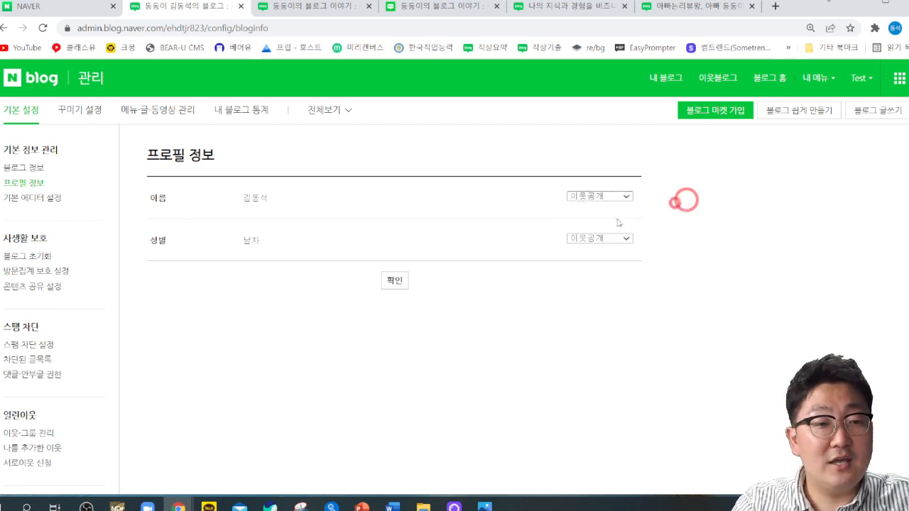
- Browse the default font options in the basic editor settings (기본 에디터 설정) and choose 바른고딕
click(54, 199)
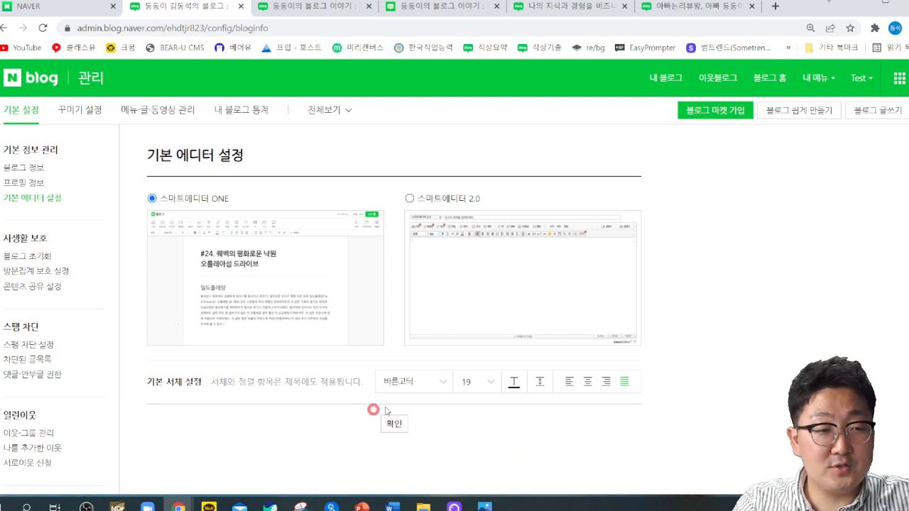
click(436, 381)
scroll(455, 409, down, 1)
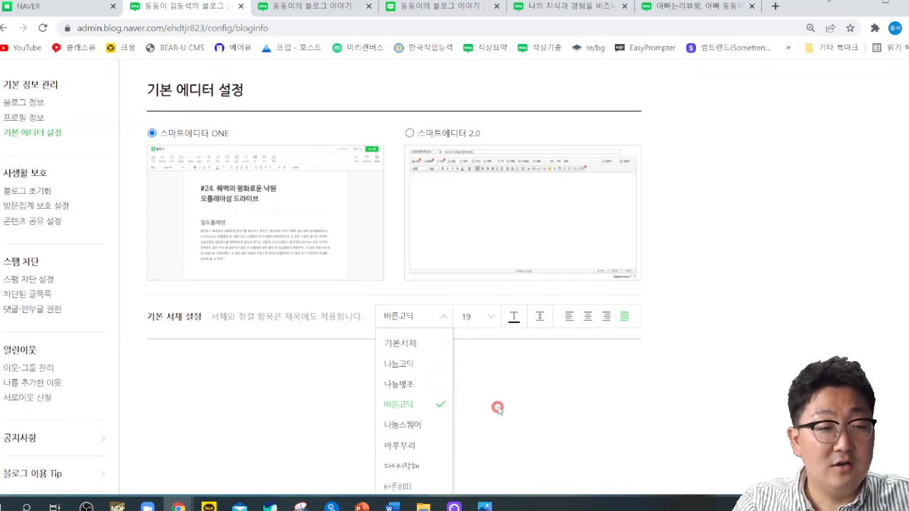
scroll(497, 408, down, 2)
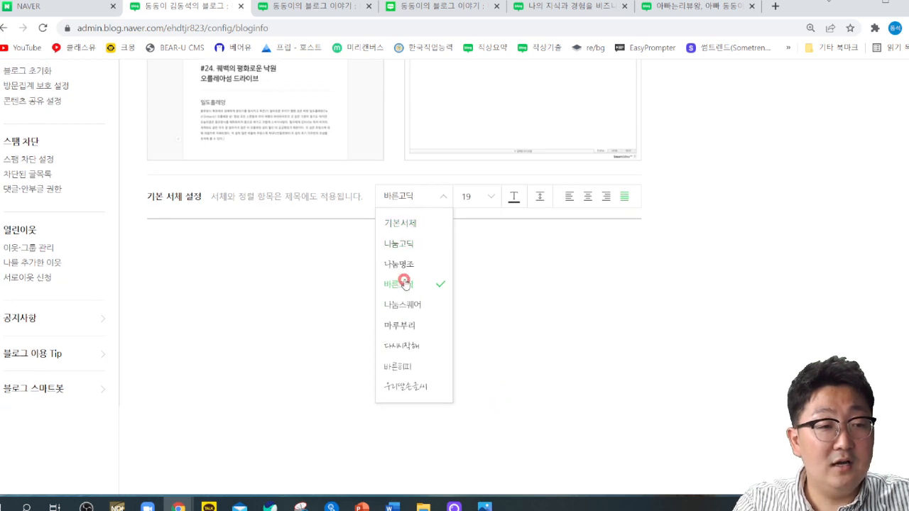
click(405, 283)
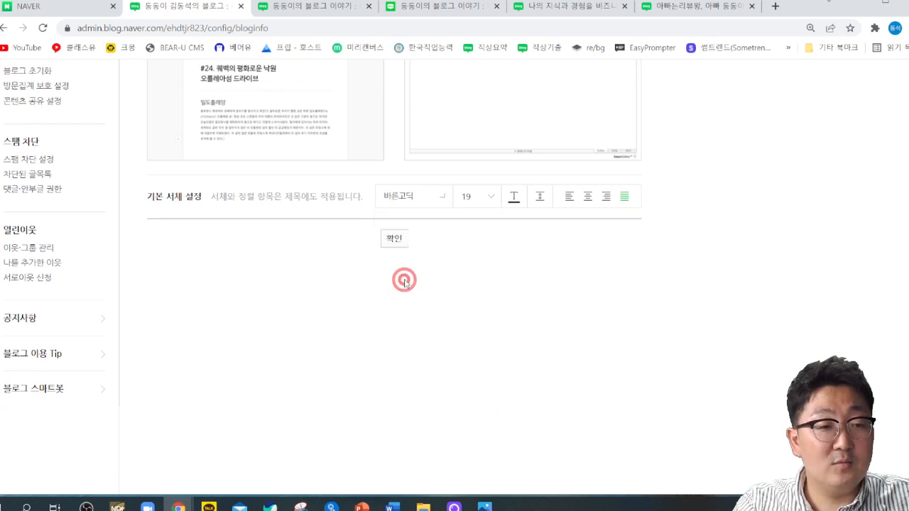
- Try 16 as the default font size and set it back to 19
click(483, 199)
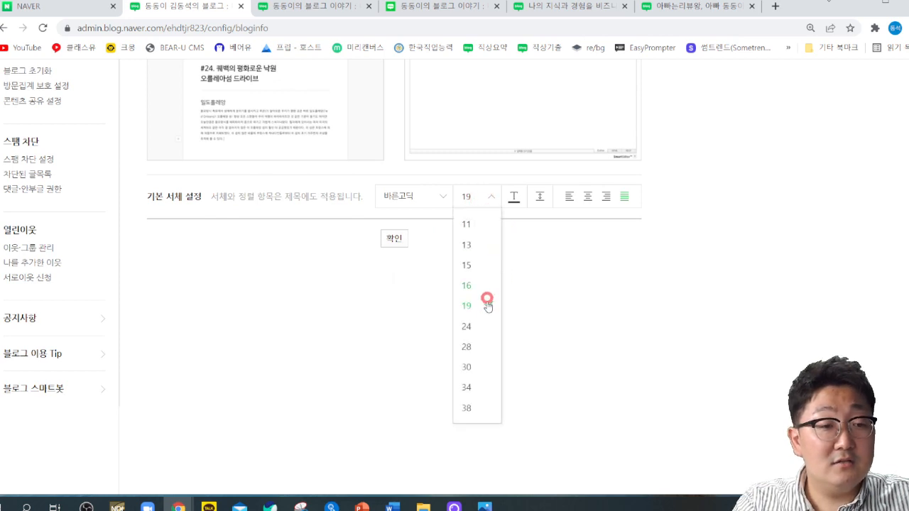
click(472, 285)
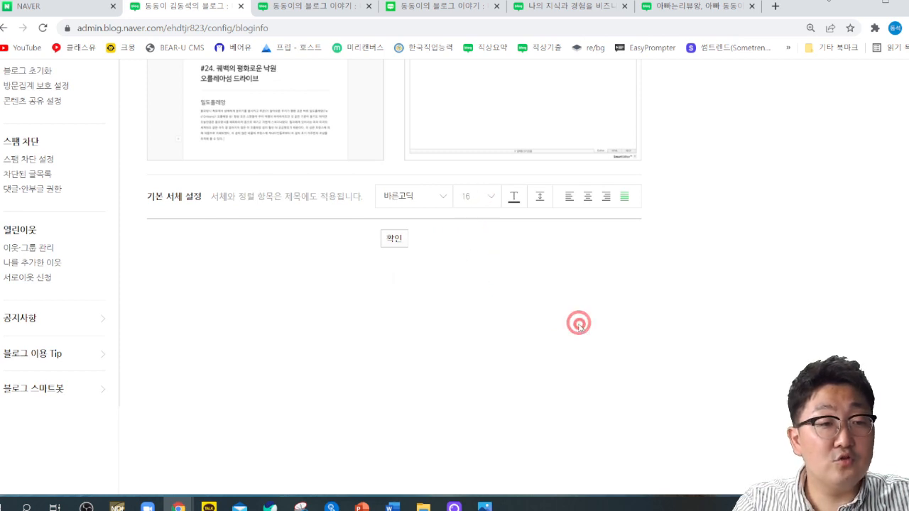
click(487, 198)
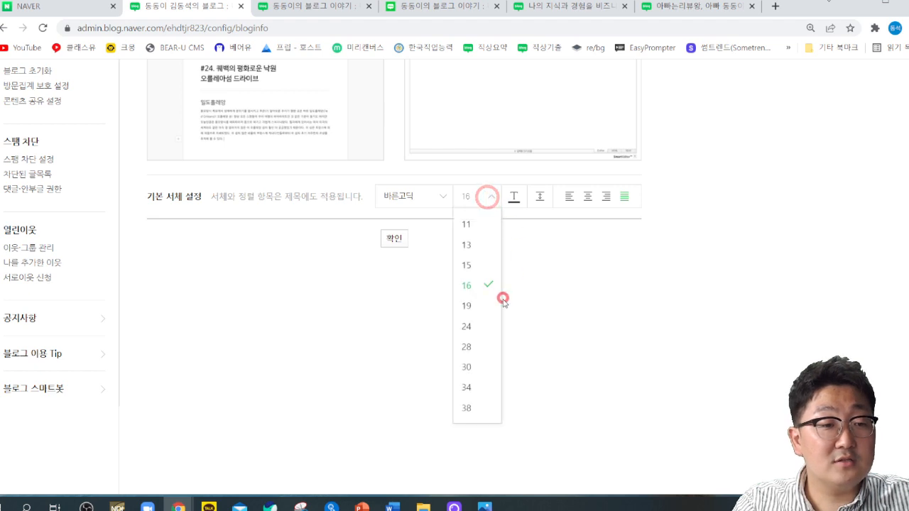
click(466, 305)
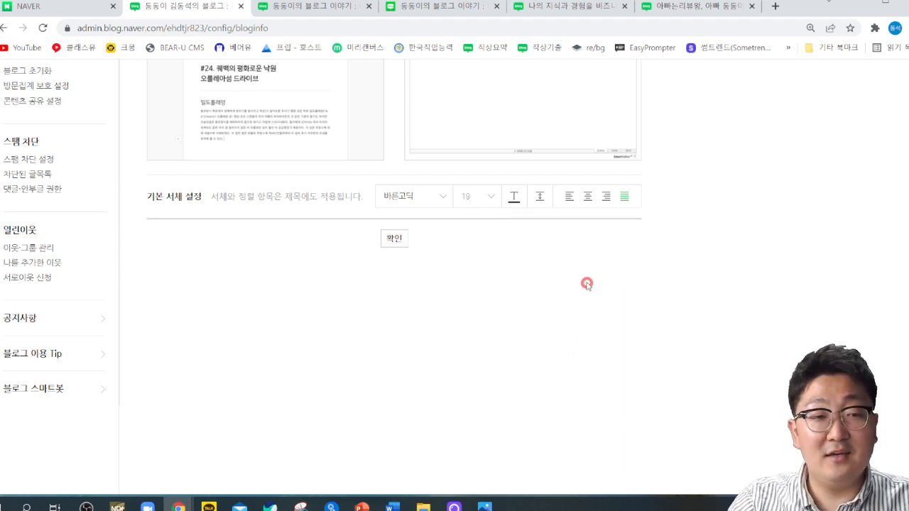
- Choose 180% as the default line spacing and save the basic editor settings (기본 에디터 설정)
click(543, 197)
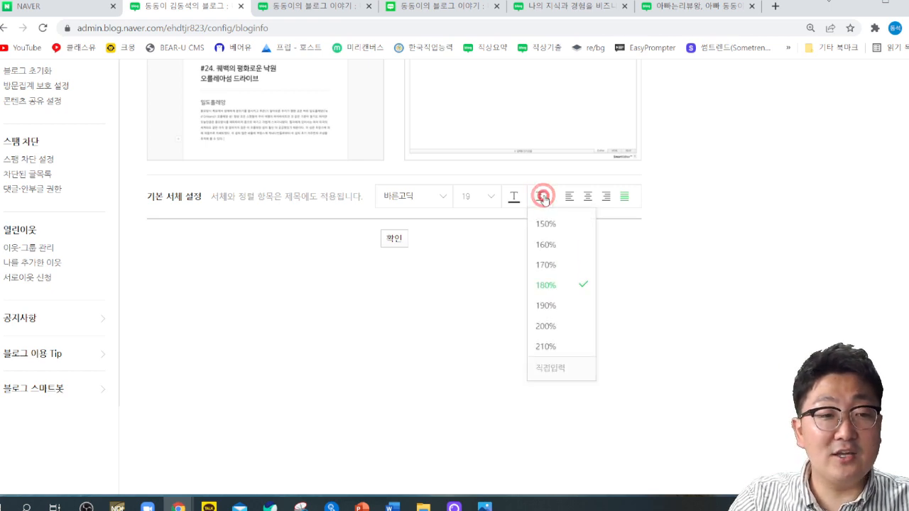
click(547, 284)
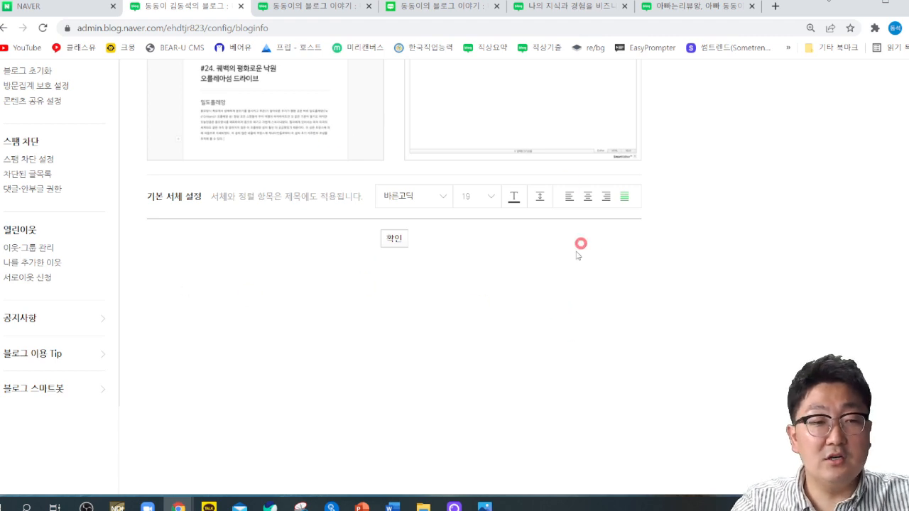
click(400, 240)
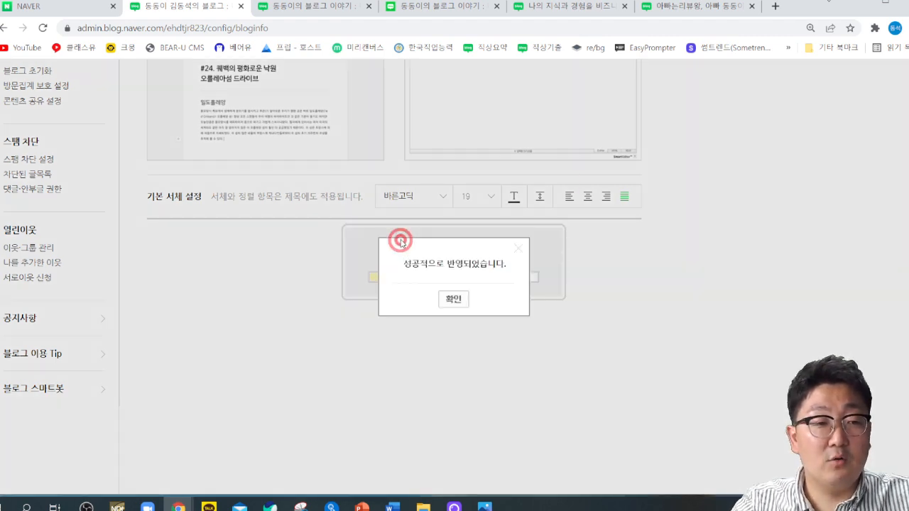
click(458, 300)
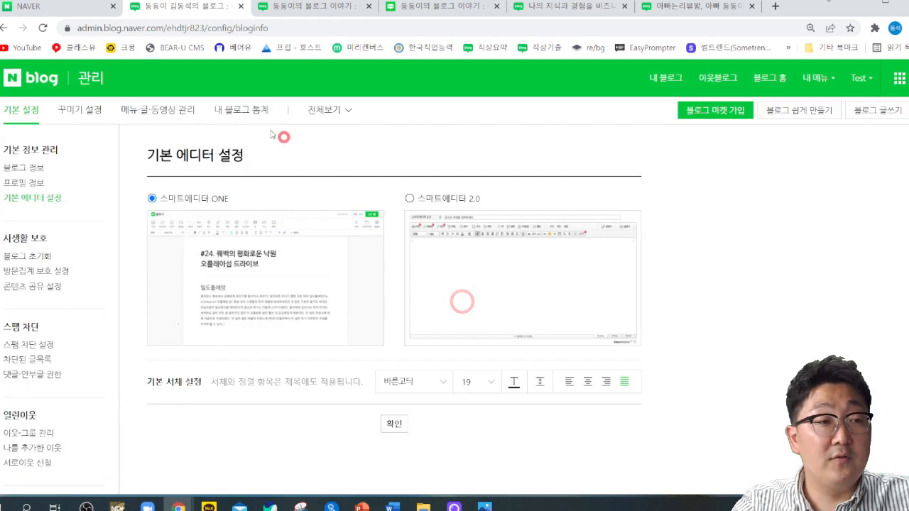
- Start a new post from the blog and compare its default text formatting with the basic editor settings
click(302, 10)
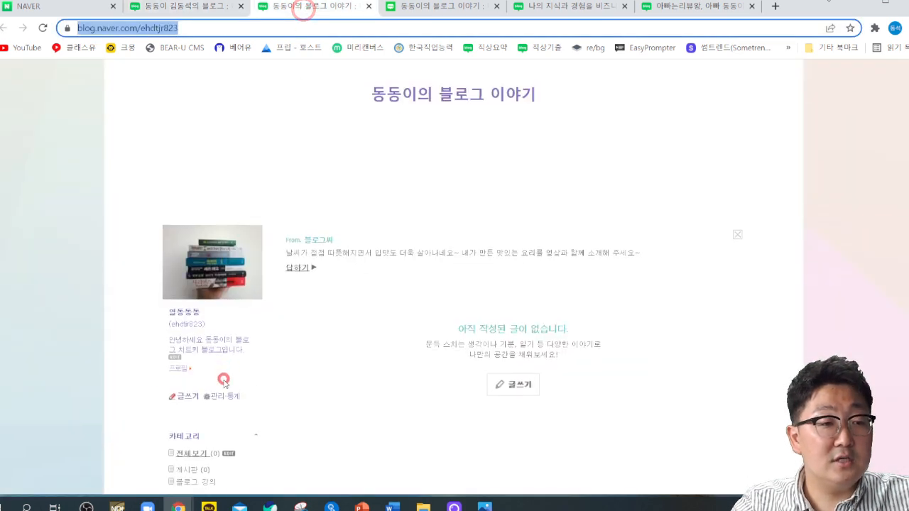
scroll(223, 381, down, 2)
click(185, 281)
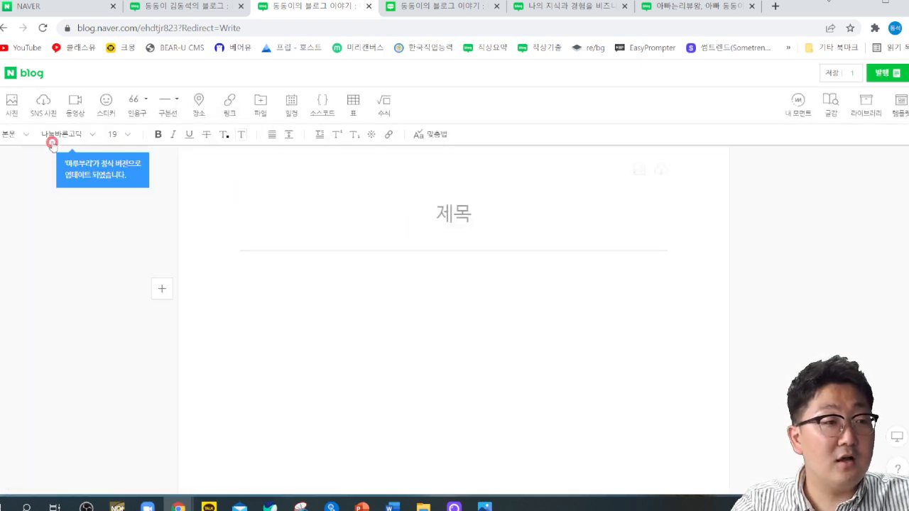
click(165, 8)
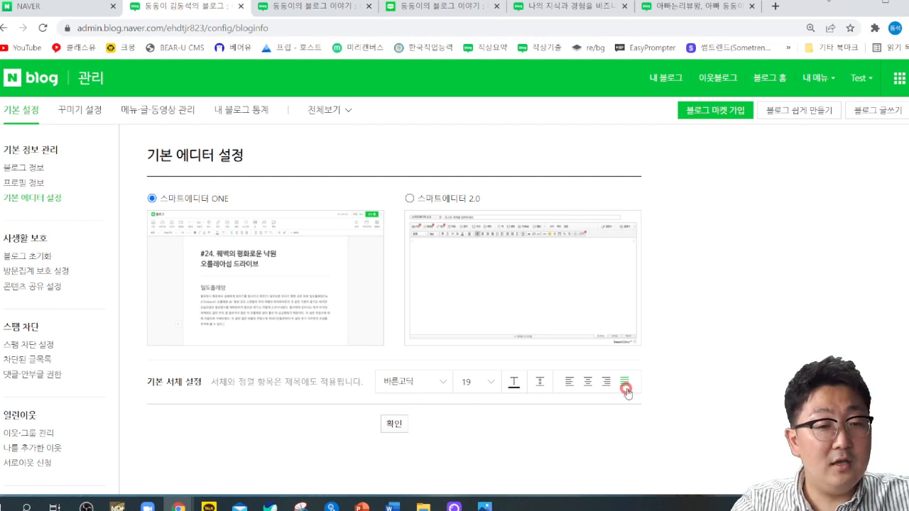
click(315, 9)
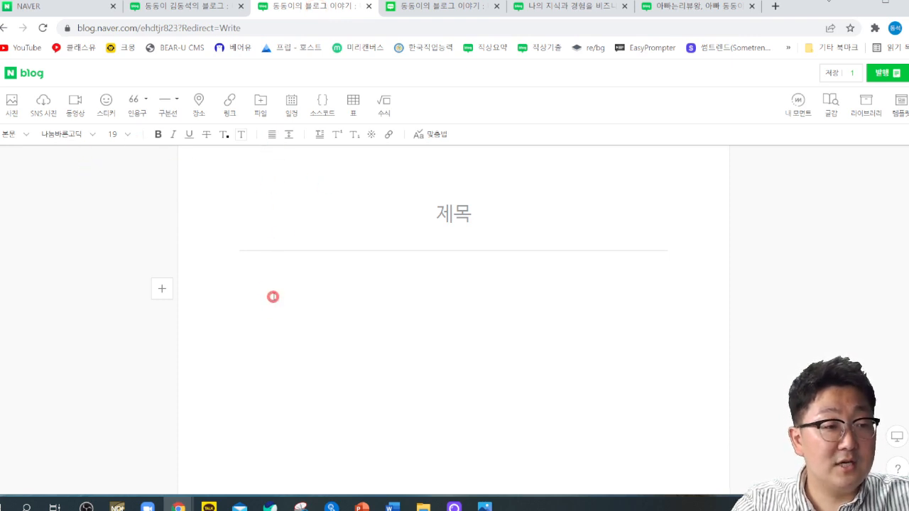
- Write in the post body '안녕하세요. 네이버 블로그로 돈 벌기 저자', the author's name, and '강사입니다. 앞으로 제 채널 많이 사랑 해 주시고 구독, 좋아요도 꼭! 부탁 드립니다.'
click(273, 297)
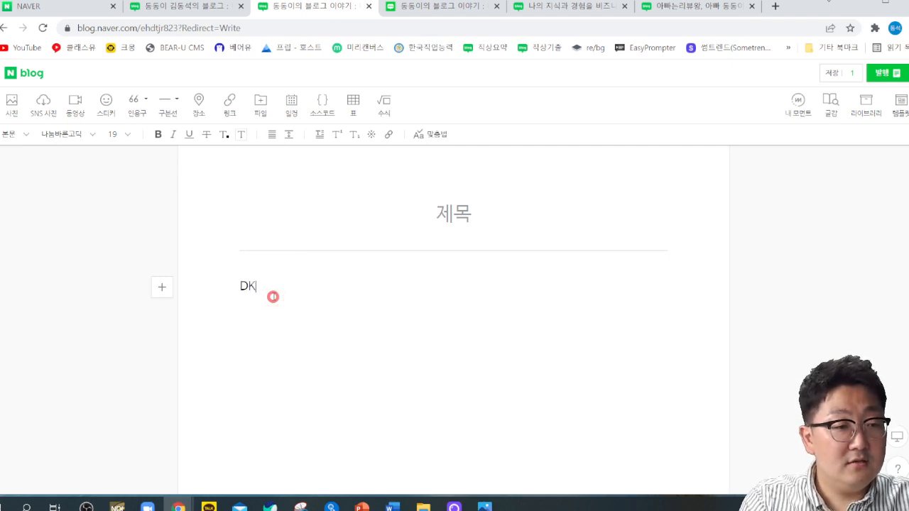
text(안녕ㅏㅇ)
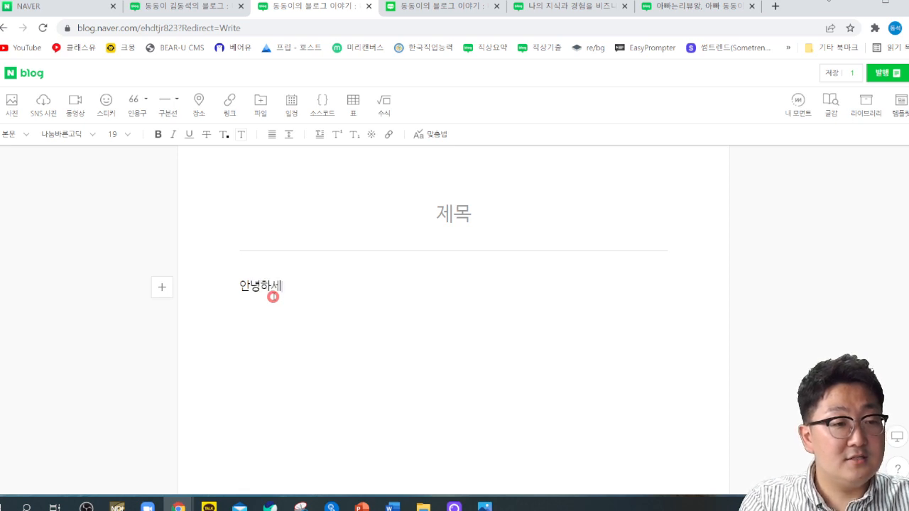
text(하세요. 네이버 블로그로 돈)
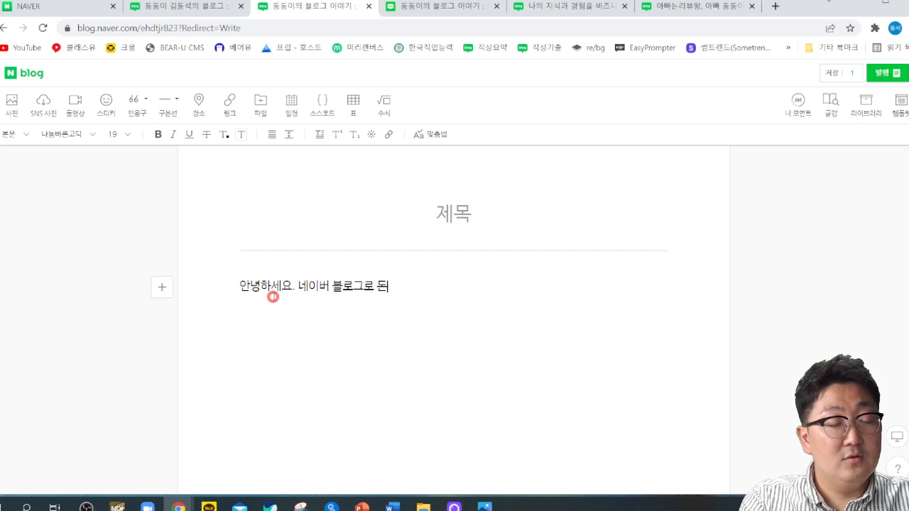
text(ㅣ 젖)
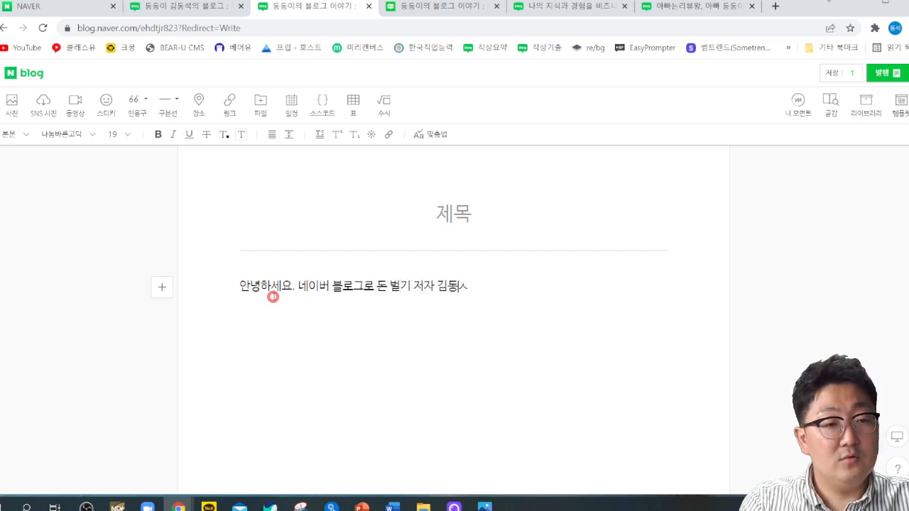
text(ㅏㅇㅎ)
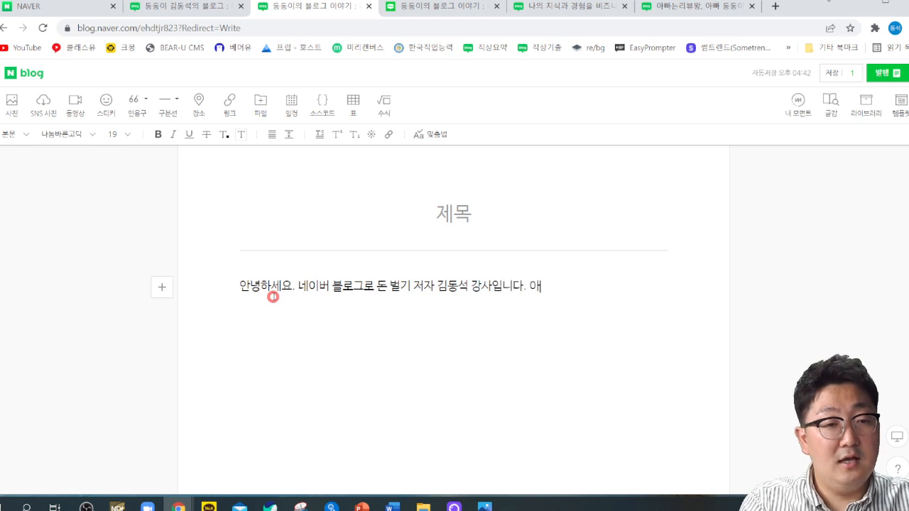
text(ㅍㅇㅡㄹㅗ)
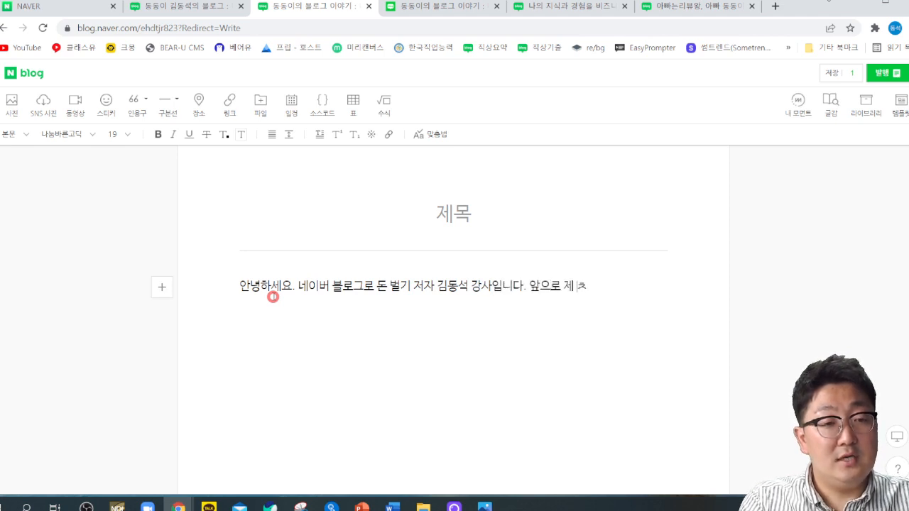
text( ㅈㅔ ㅊㅐㄴㅓㄹ ㅁㅏㄴㅎㅇㅣ ㅅㅏㄹㅏㅇ ㅎㅐㅈㅜㅅㅣㄱ)
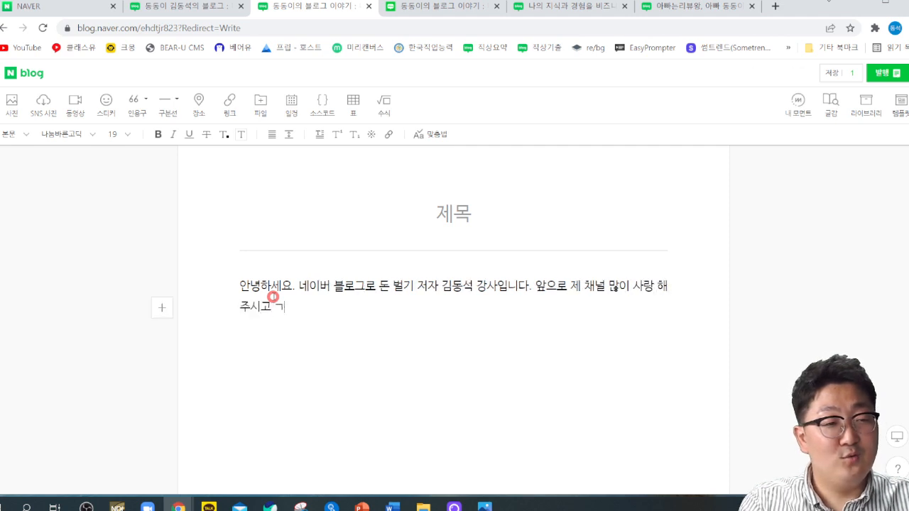
text(ㄷㅗ )
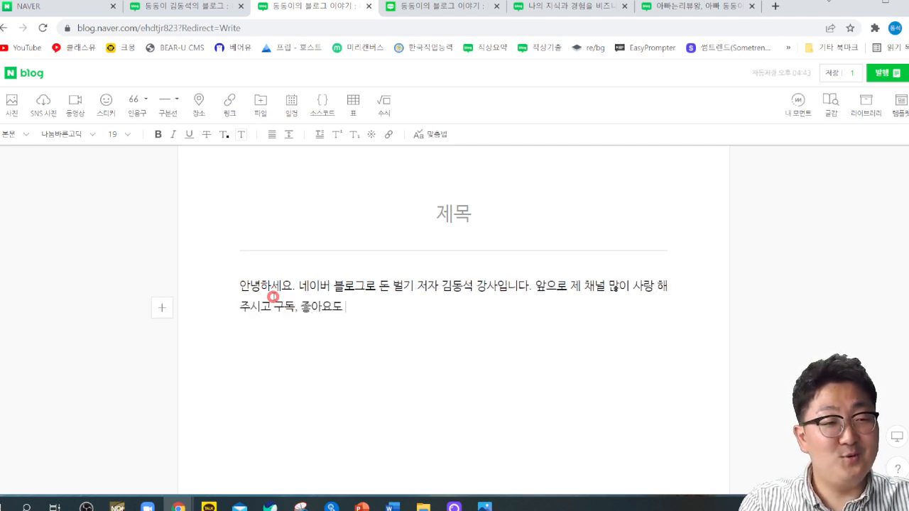
text(ㄲㅗㄱ! ㅂㅜㅌ)
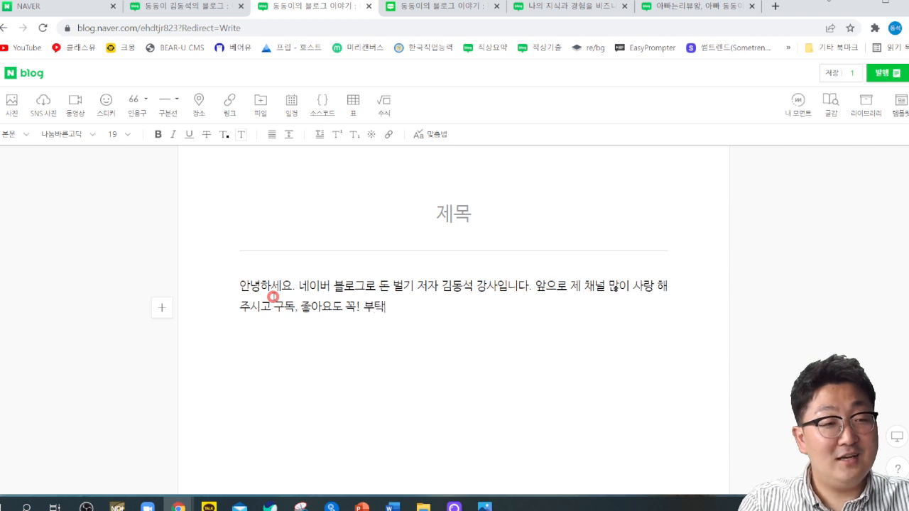
text(ㅏㄱ ㄷㅡㄹㅣㅂㄴㅣㄷㅏ)
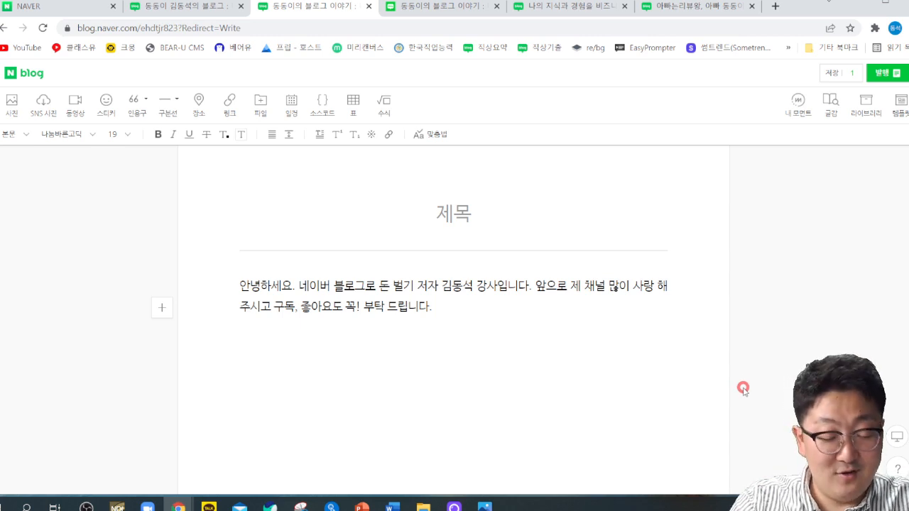
key(ctrl+l)
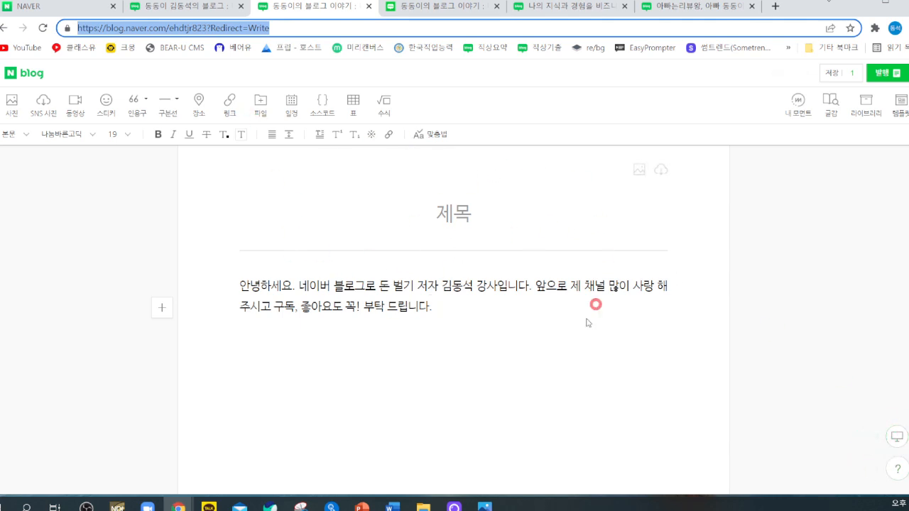
- Preview the post in the mobile, tablet and PC screen layouts, and return to the mobile layout
click(899, 439)
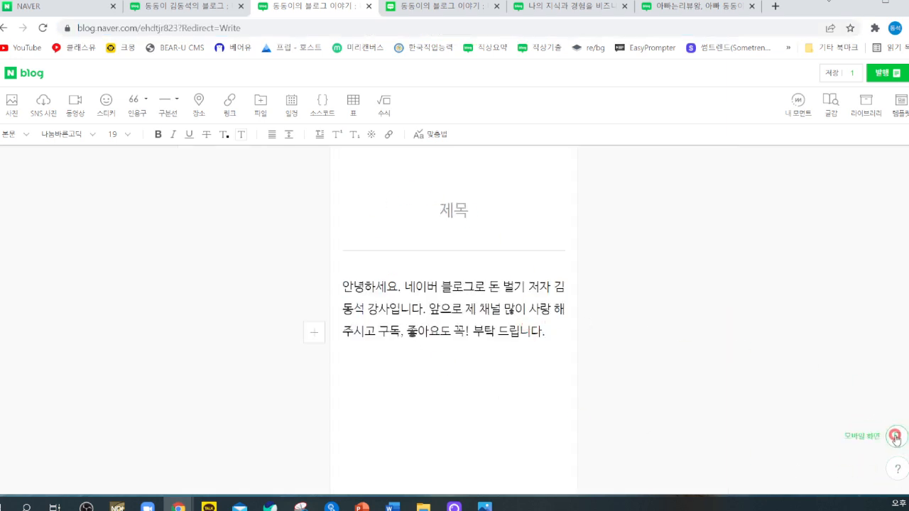
click(896, 437)
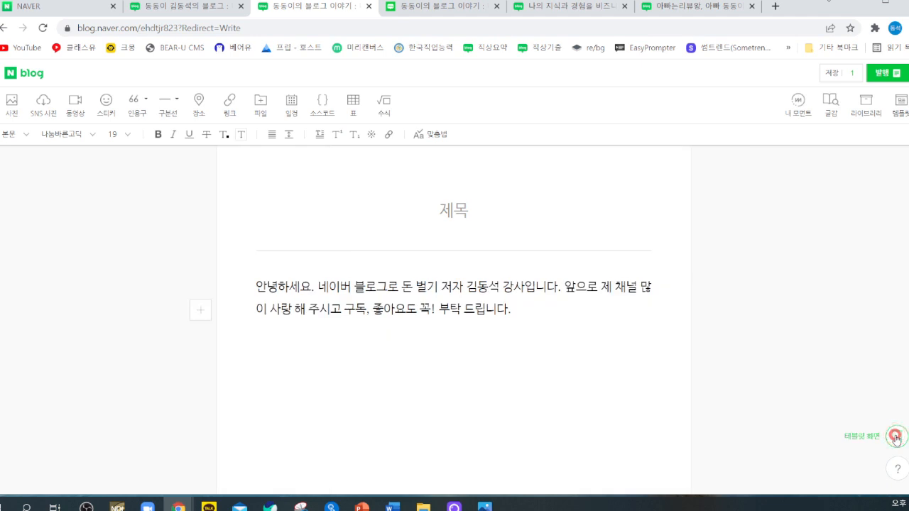
click(896, 437)
click(896, 437)
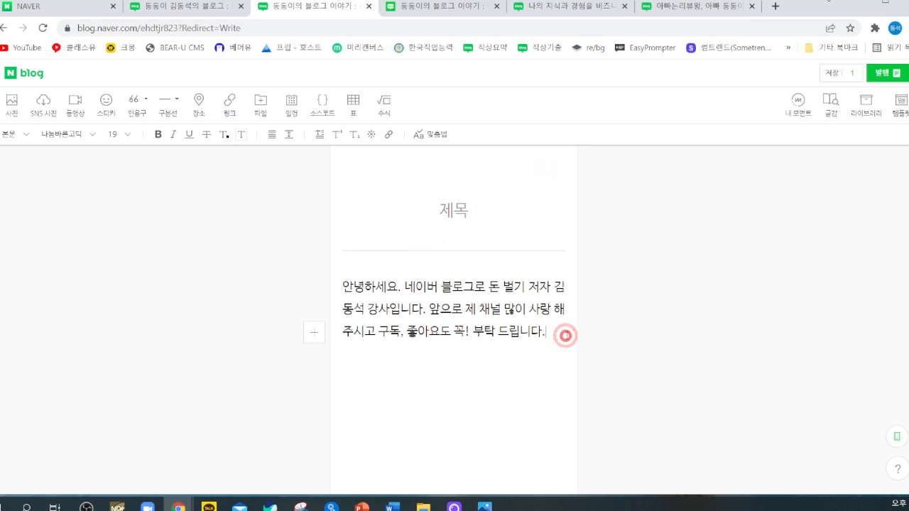
- Duplicate the greeting paragraph directly below the original in the post body
key(Return)
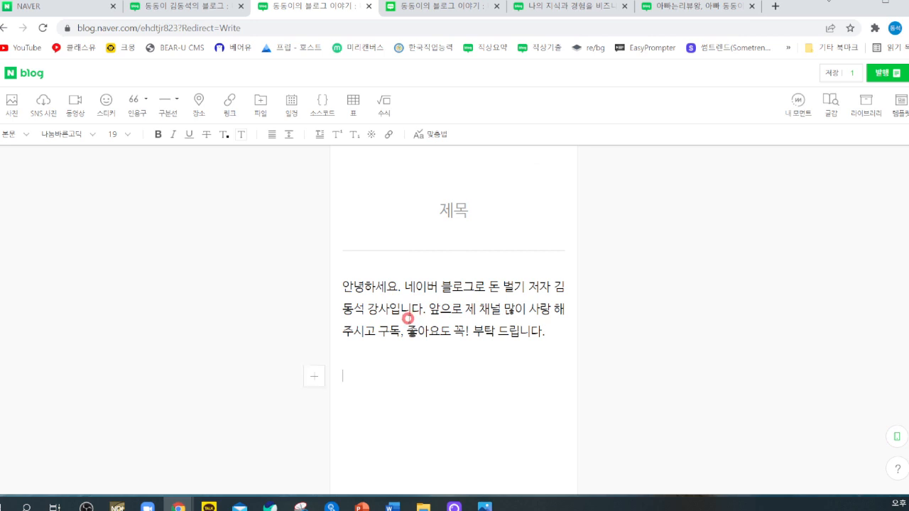
drag(342, 286, 537, 355)
key(ctrl+c)
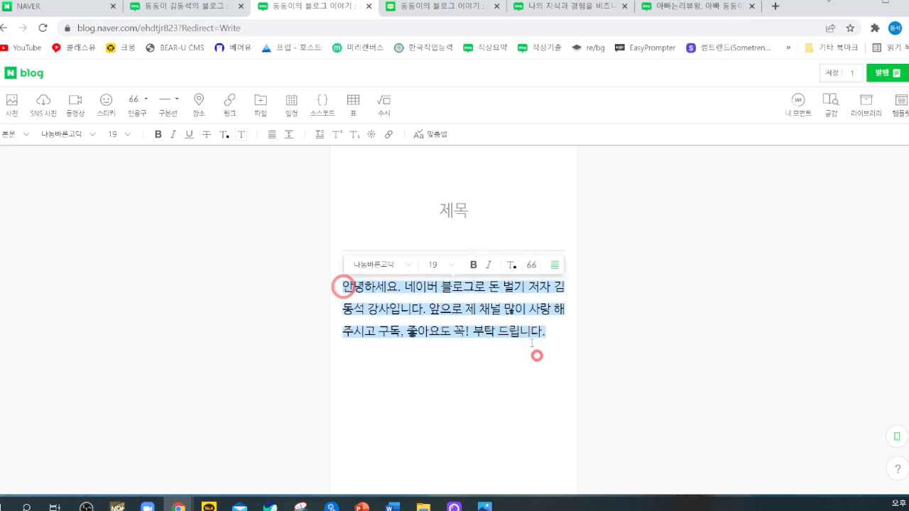
click(384, 355)
key(ctrl+v)
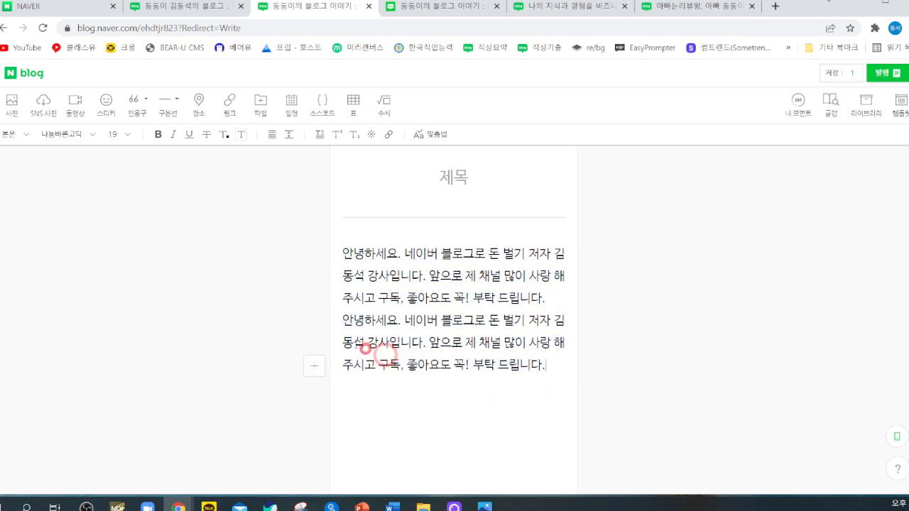
- Set the font size of the duplicated greeting paragraph to 16
drag(339, 320, 552, 369)
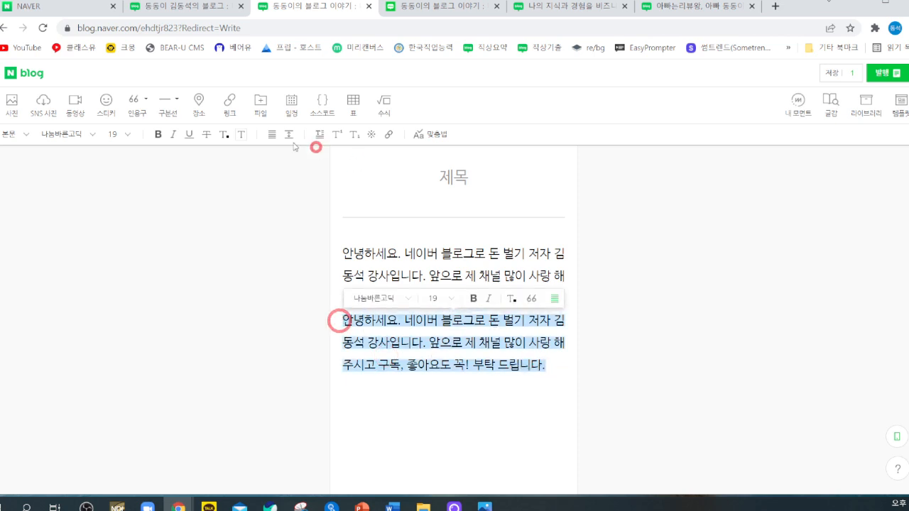
click(127, 135)
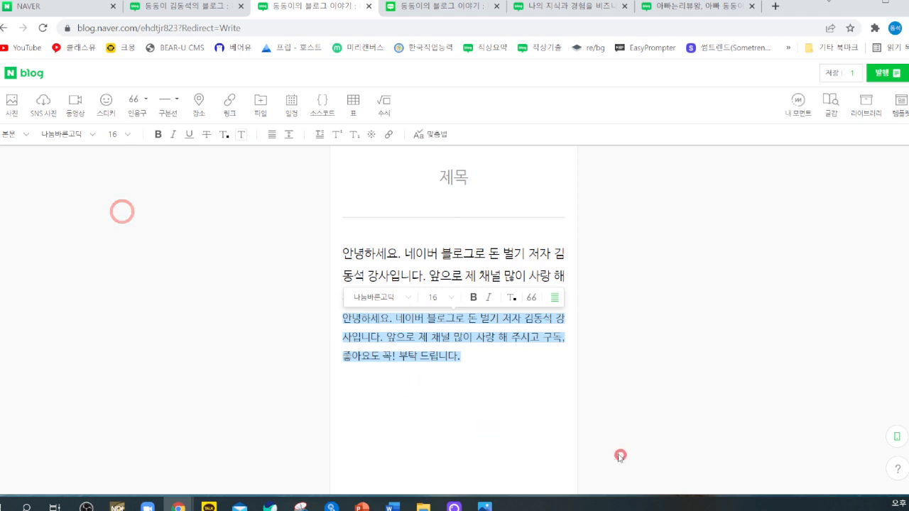
click(507, 372)
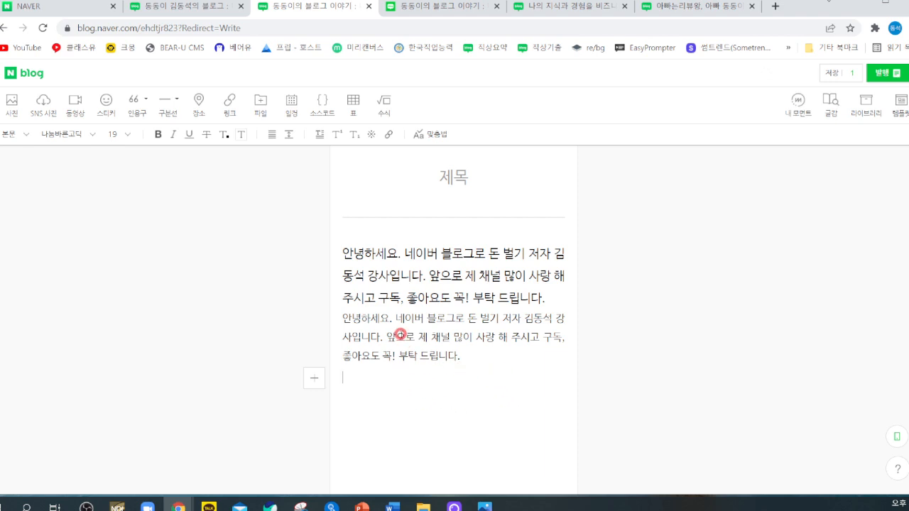
- Add empty lines below the size 16 paragraph and preview the post in the tablet layout (태블릿 화면)
drag(346, 251, 561, 305)
key(ctrl+c)
click(519, 367)
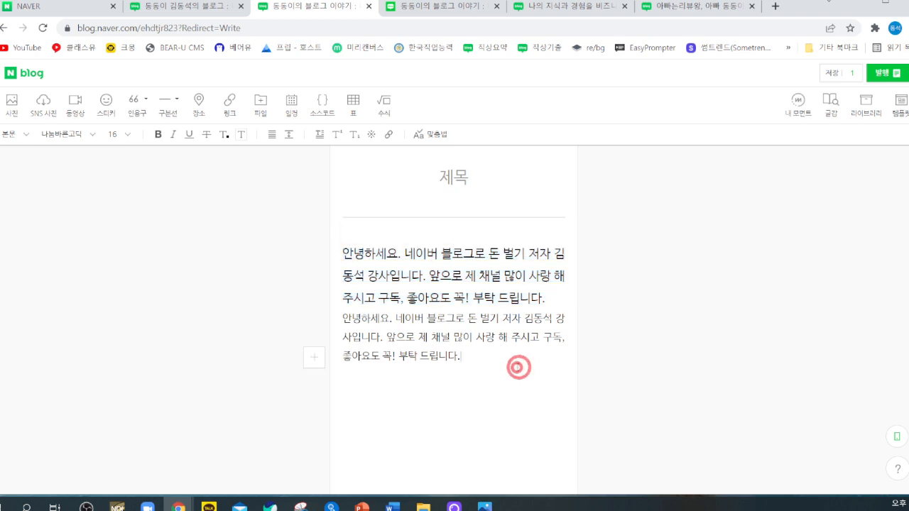
key(Return)
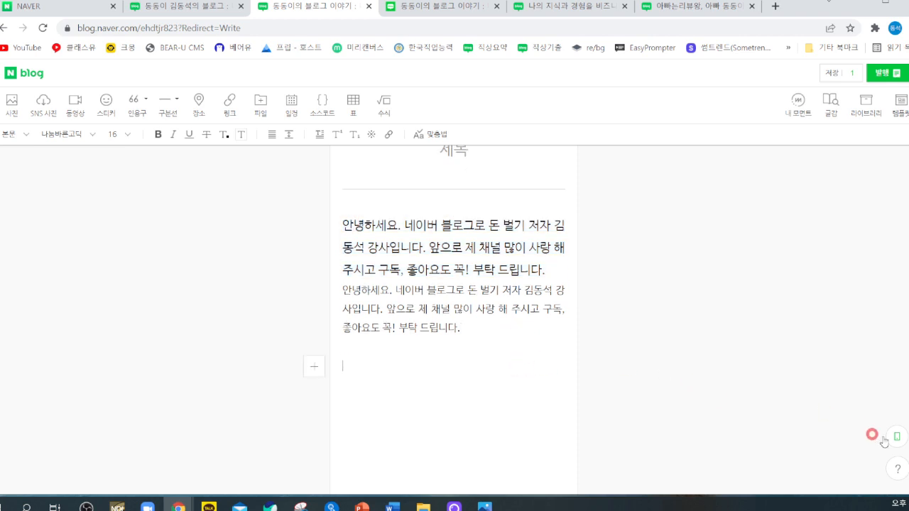
click(900, 439)
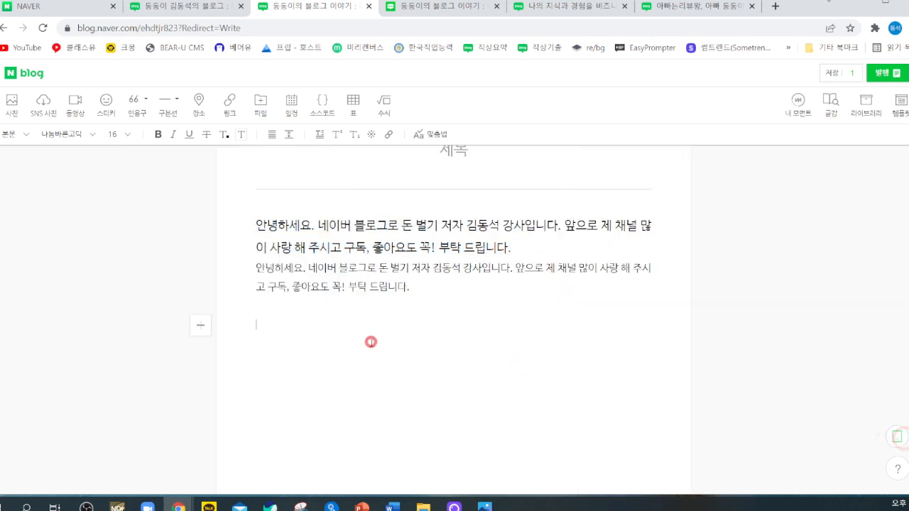
- Paste another copy of the greeting paragraph below the empty lines and centre-align it
key(ctrl+v)
drag(263, 325, 514, 351)
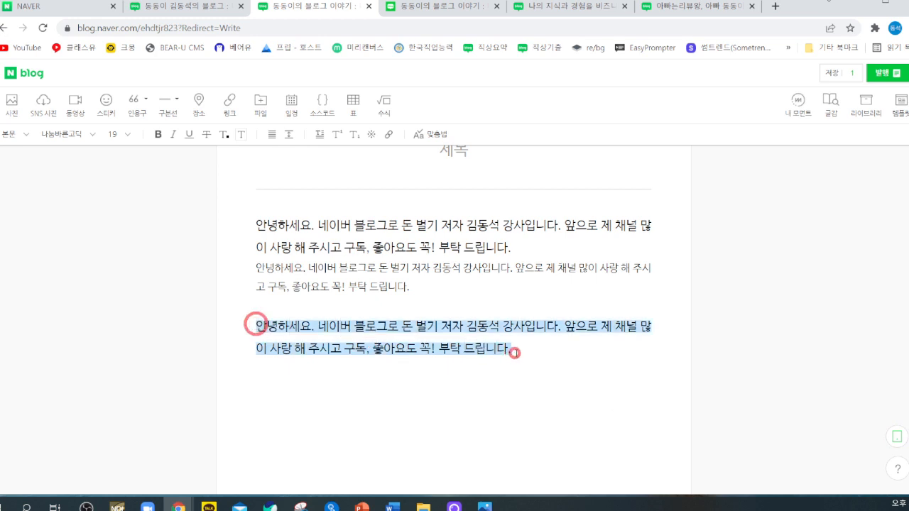
click(271, 134)
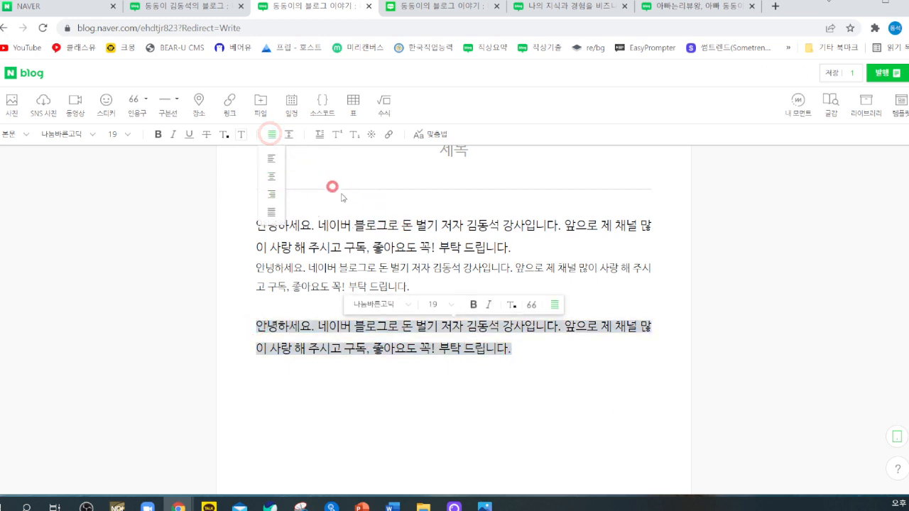
click(270, 176)
click(573, 398)
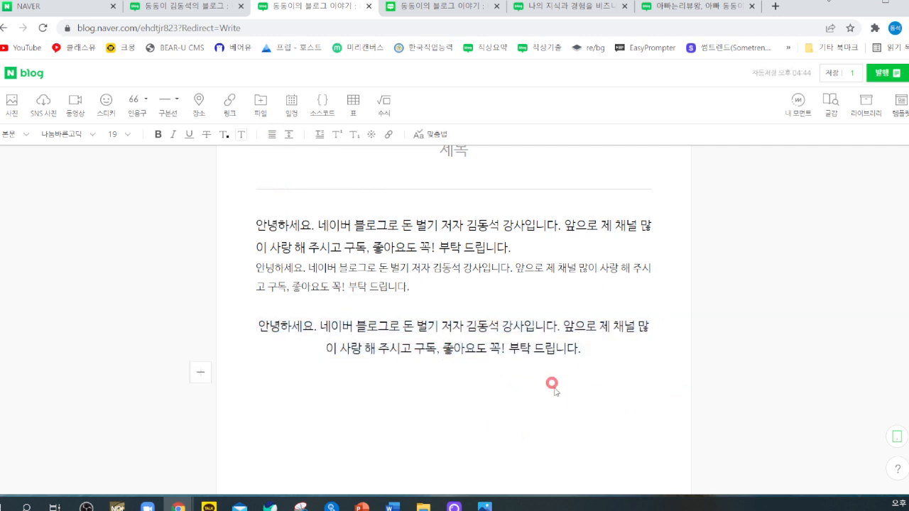
- Switch the sample post to the mobile layout and insert line breaks before "사랑" and "많이" in the centred paragraph
click(899, 436)
click(900, 436)
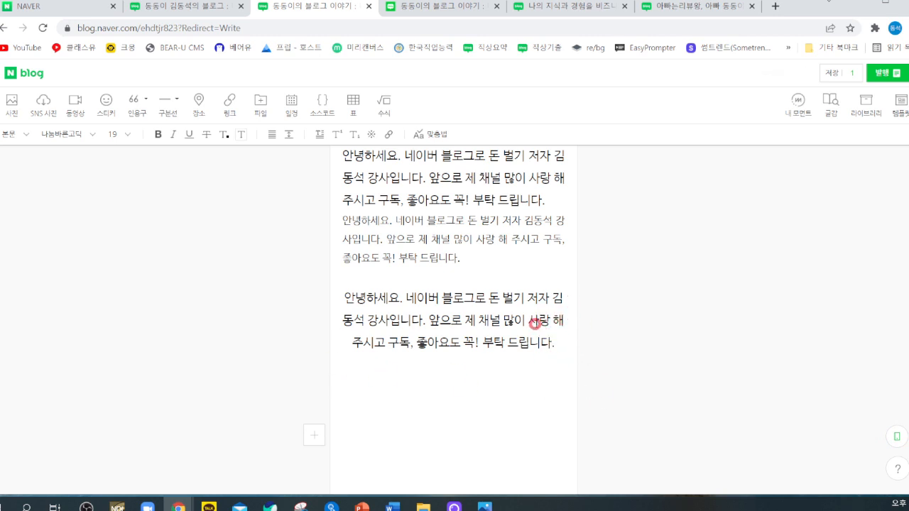
click(533, 320)
key(BackSpace)
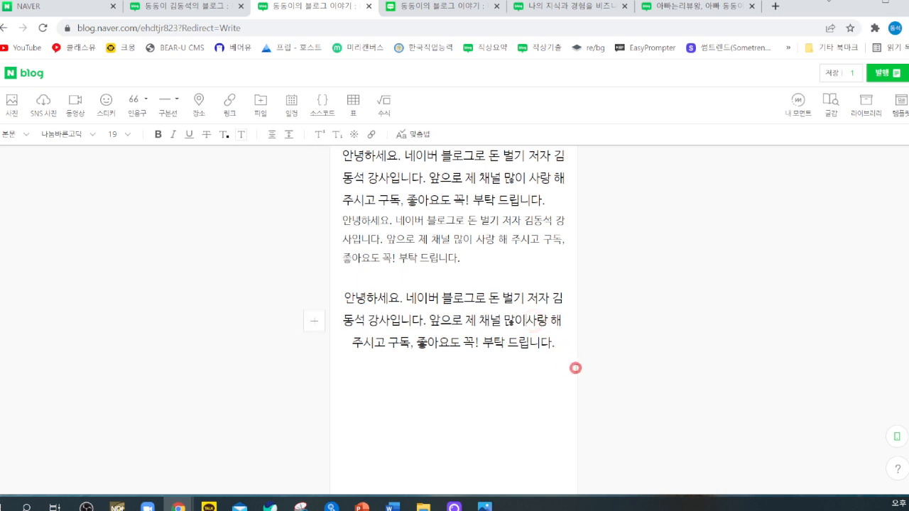
key(Return)
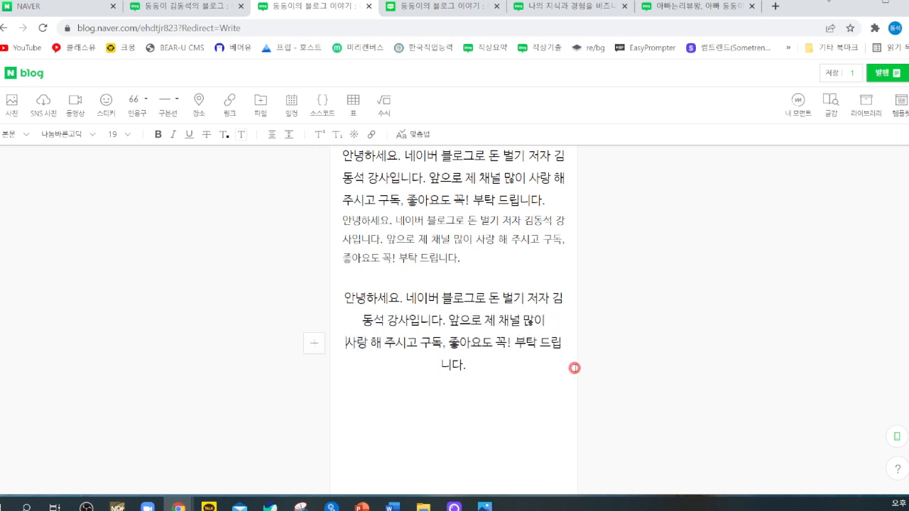
click(524, 323)
key(Return)
click(725, 377)
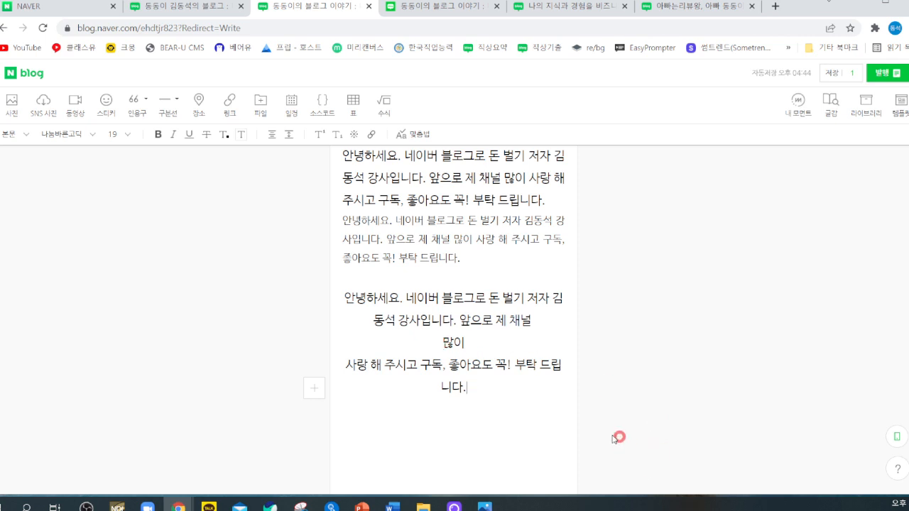
scroll(573, 401, up, 1)
scroll(528, 371, up, 1)
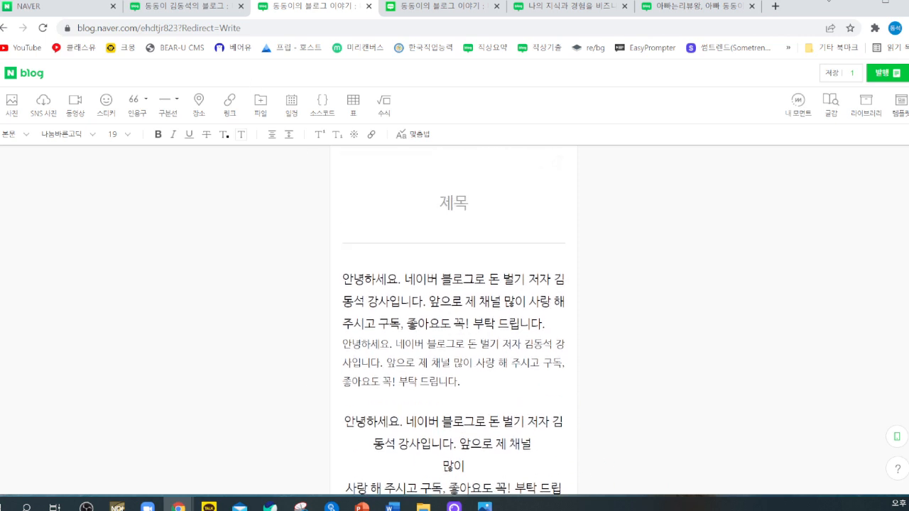
- Return to the blog admin page and save the default editor settings with 바른고딕 at size 19
click(166, 7)
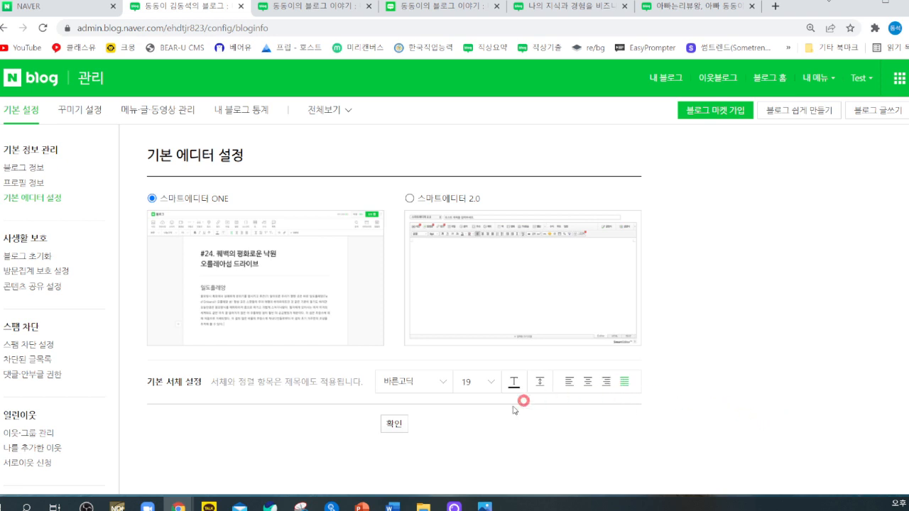
click(396, 425)
click(454, 295)
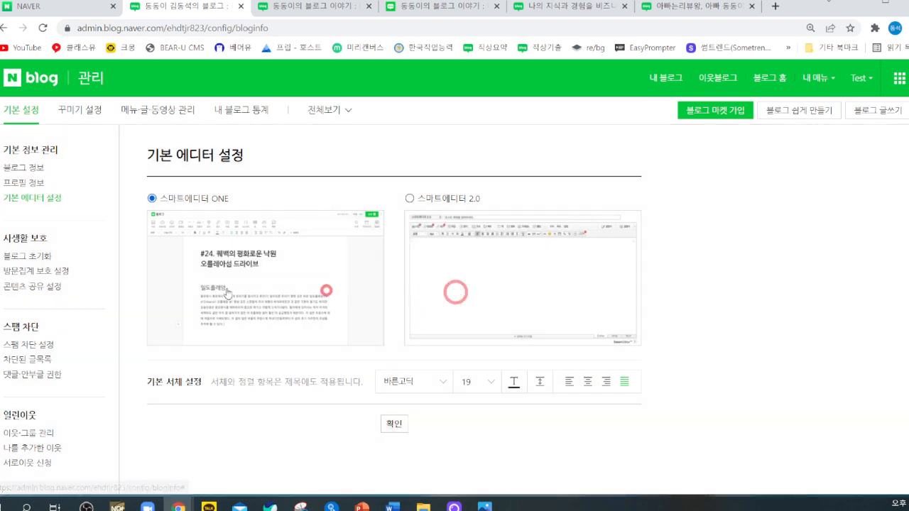
- Look through the blog reset (블로그 초기화), visit statistics protection (방문집계 보호 설정) and content sharing (콘텐츠 공유 설정) settings
click(42, 257)
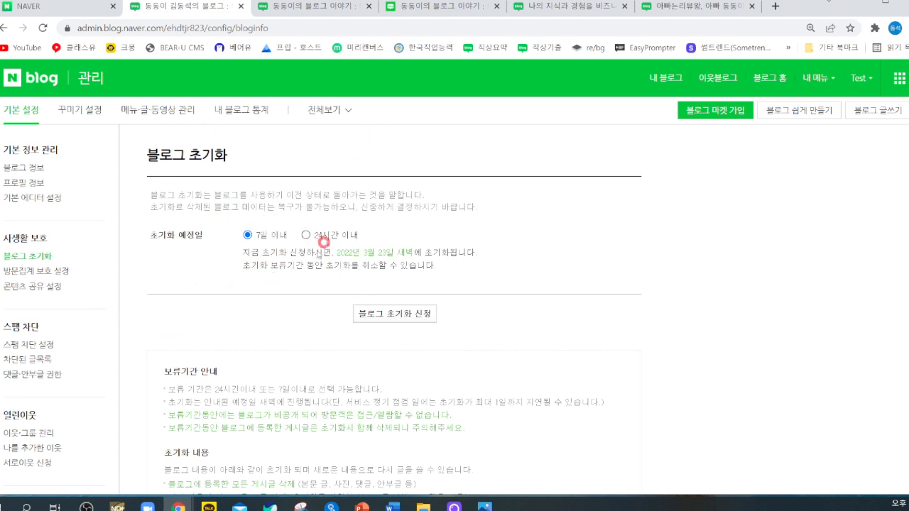
click(60, 271)
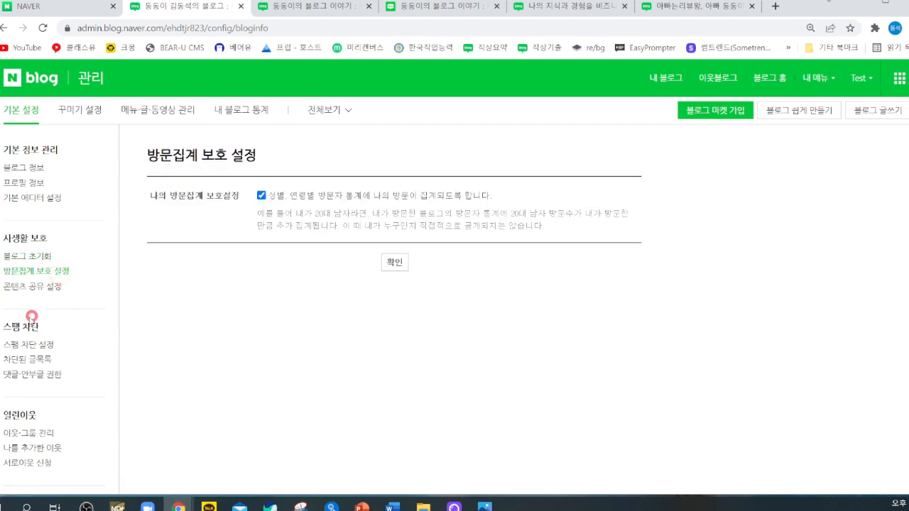
click(46, 287)
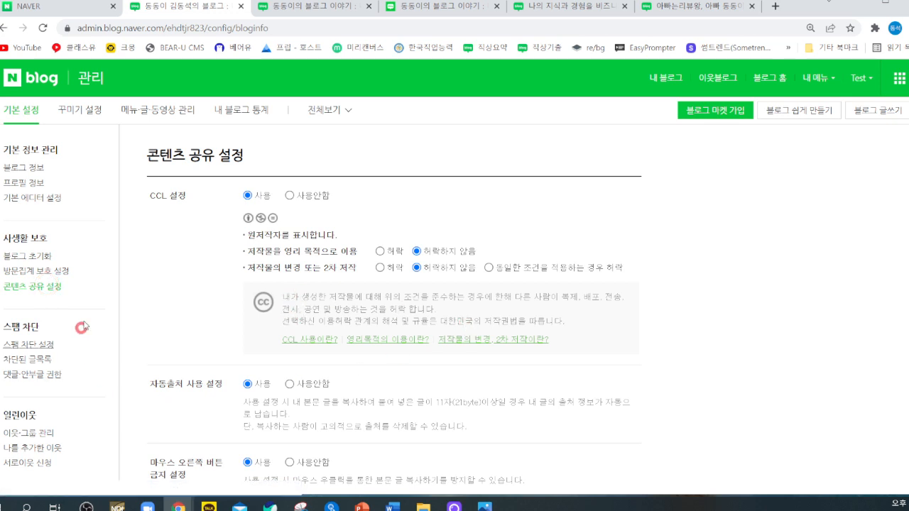
scroll(226, 208, down, 1)
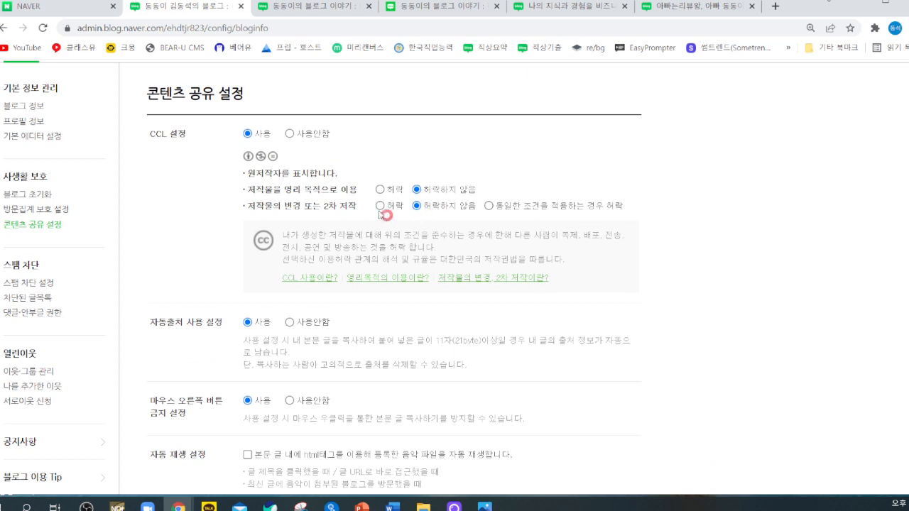
- Open the sample post's publish settings and try switching the CCL표시 option on and off
click(286, 8)
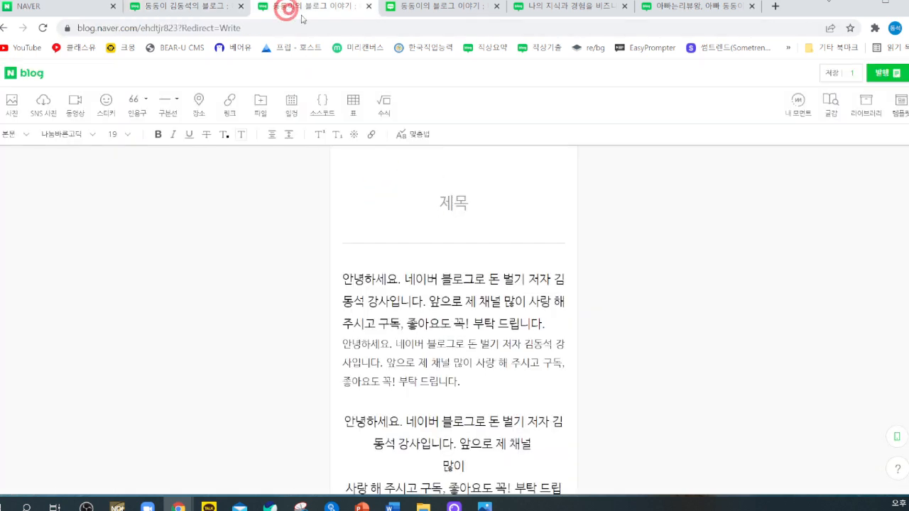
click(893, 75)
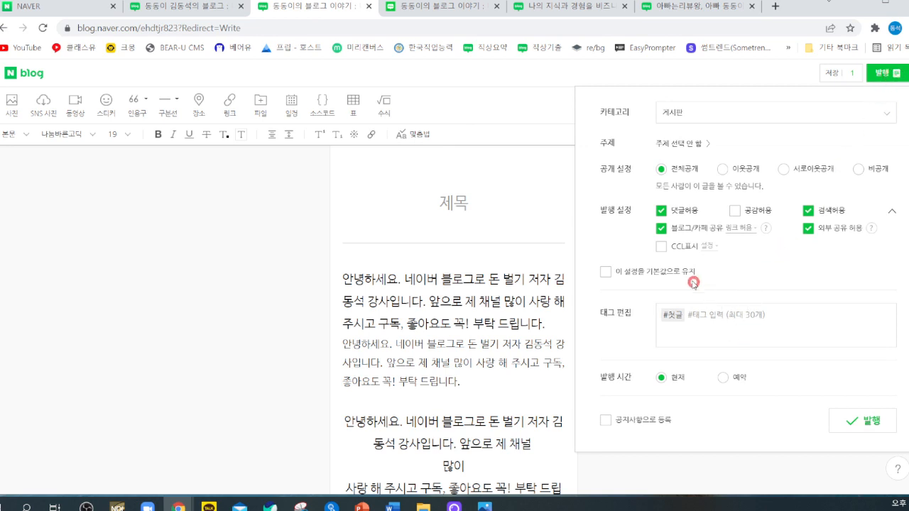
click(665, 247)
click(662, 247)
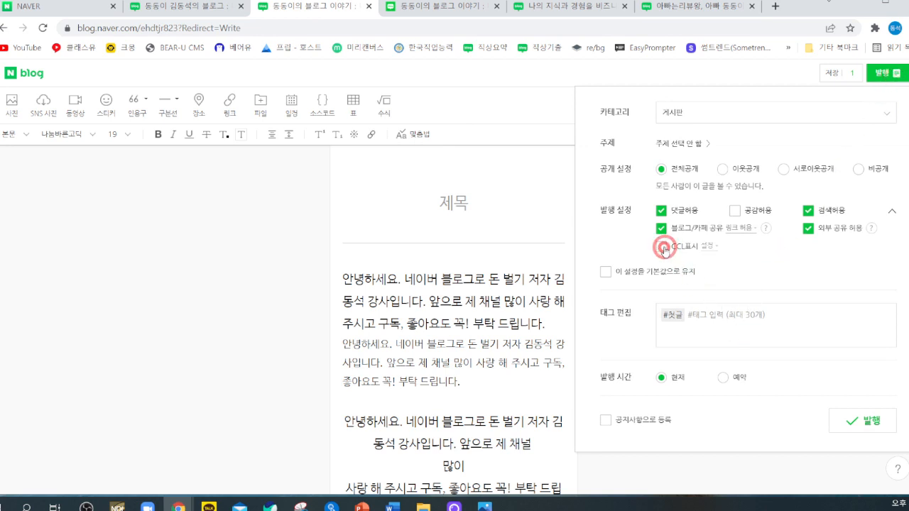
click(663, 247)
click(662, 247)
click(664, 247)
click(662, 248)
click(662, 248)
click(662, 247)
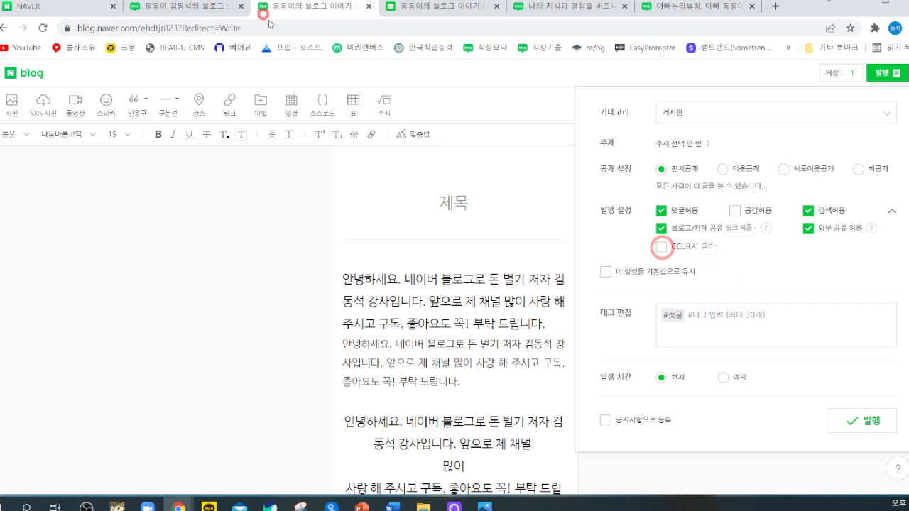
- Return to the content sharing settings and examine the automatic source, right-click blocking and auto-play options
click(183, 6)
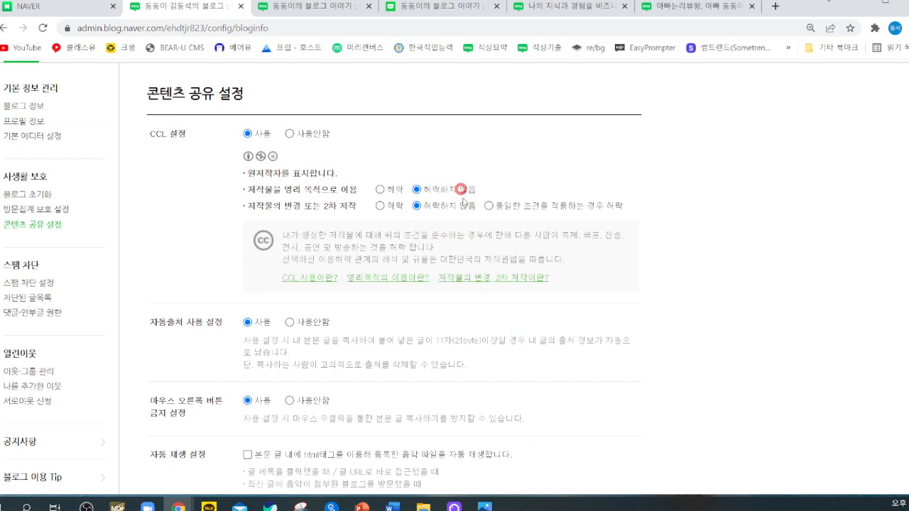
scroll(409, 244, down, 1)
scroll(409, 243, down, 3)
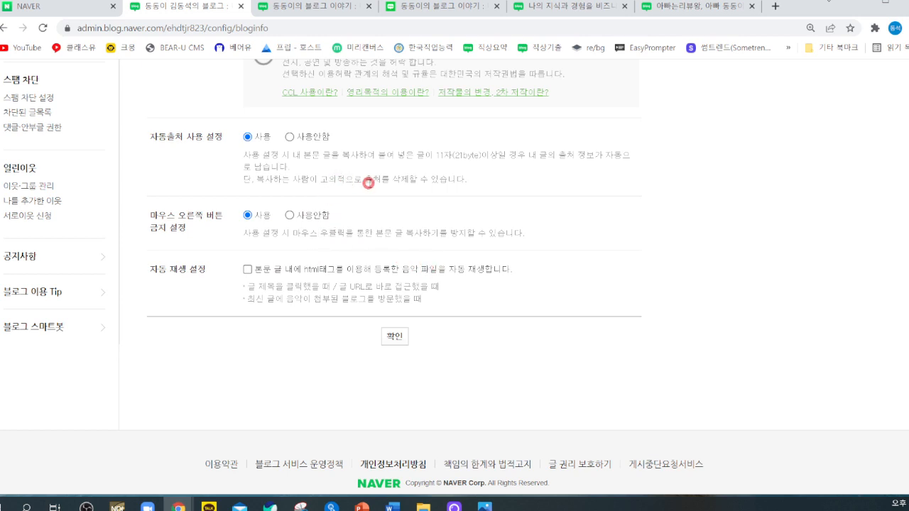
drag(359, 154, 618, 210)
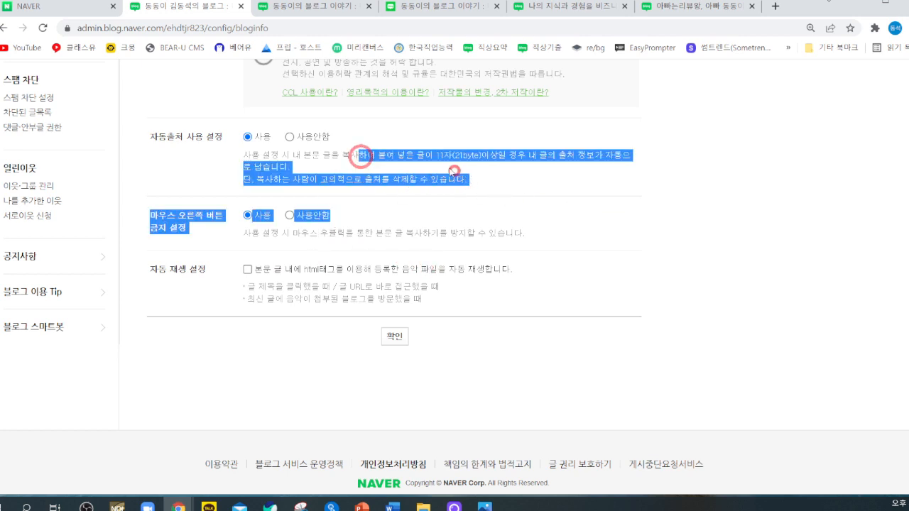
right_click(451, 162)
click(488, 172)
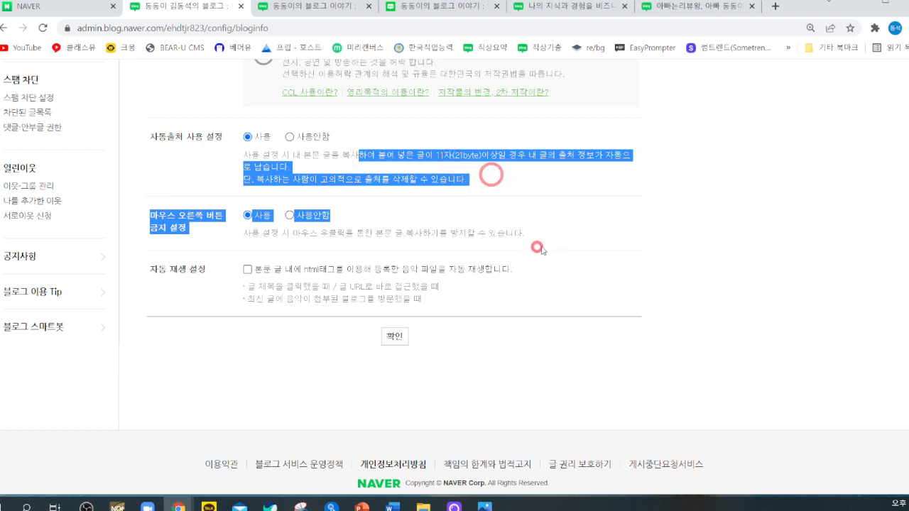
click(556, 246)
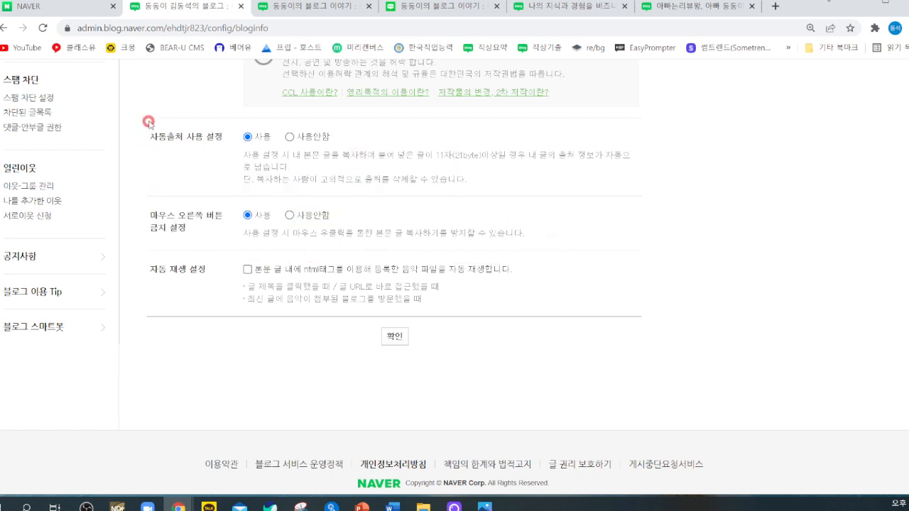
drag(147, 119, 622, 251)
click(622, 251)
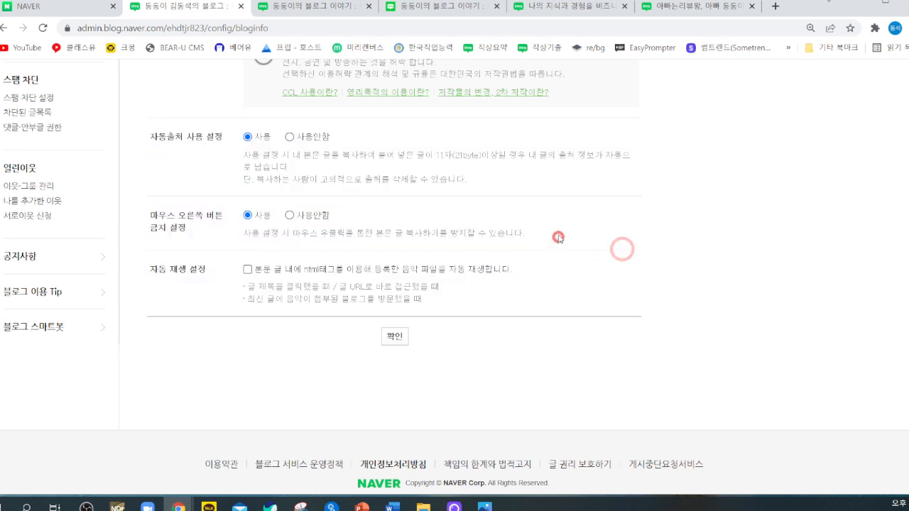
click(202, 255)
click(142, 259)
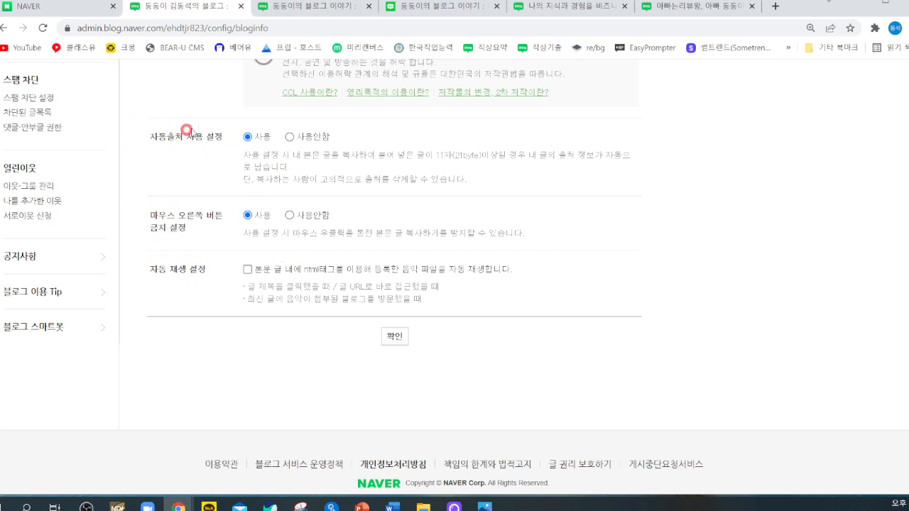
- Save the content sharing settings with CCL, automatic source and right-click blocking set to 사용
click(395, 336)
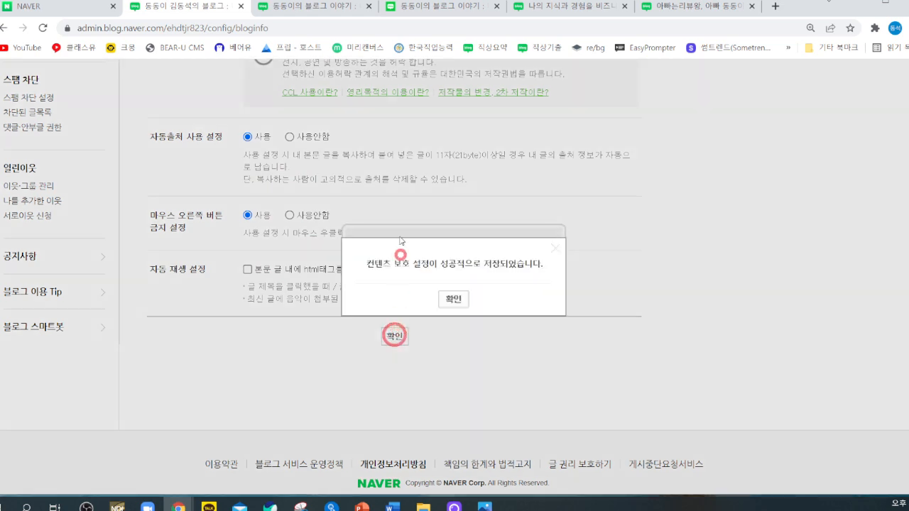
click(454, 299)
scroll(226, 256, down, 2)
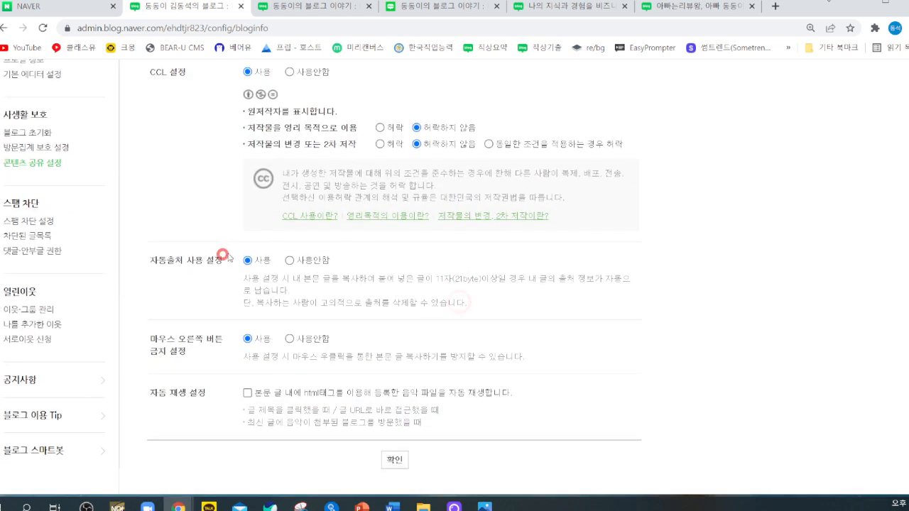
- Open the spam blocking settings (스팸 차단 설정) and try to add a user's ID in capital letters to the manual block list
click(46, 223)
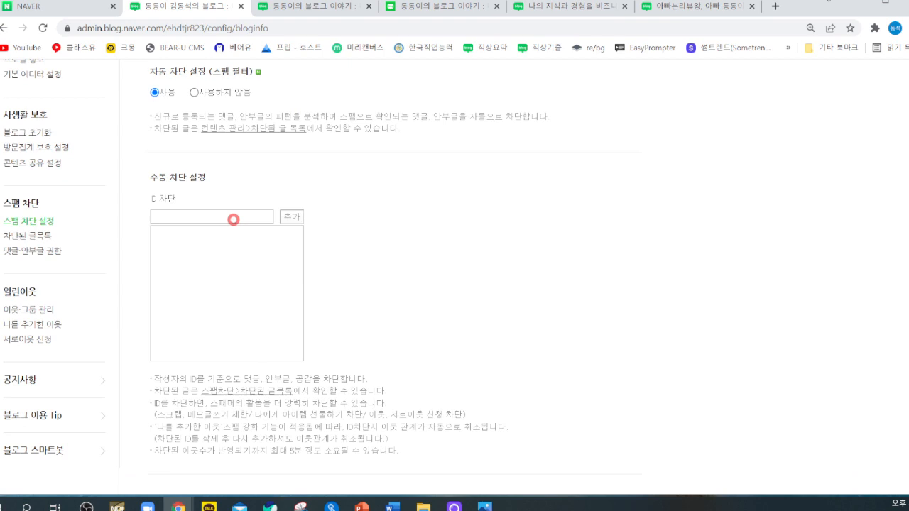
click(233, 217)
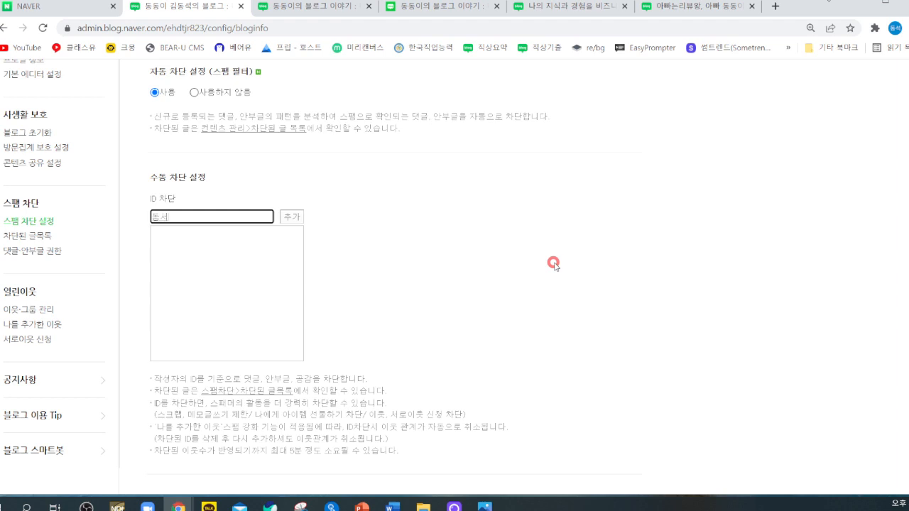
key(BackSpace)
key(BackSpace)
text(EHDTJR516)
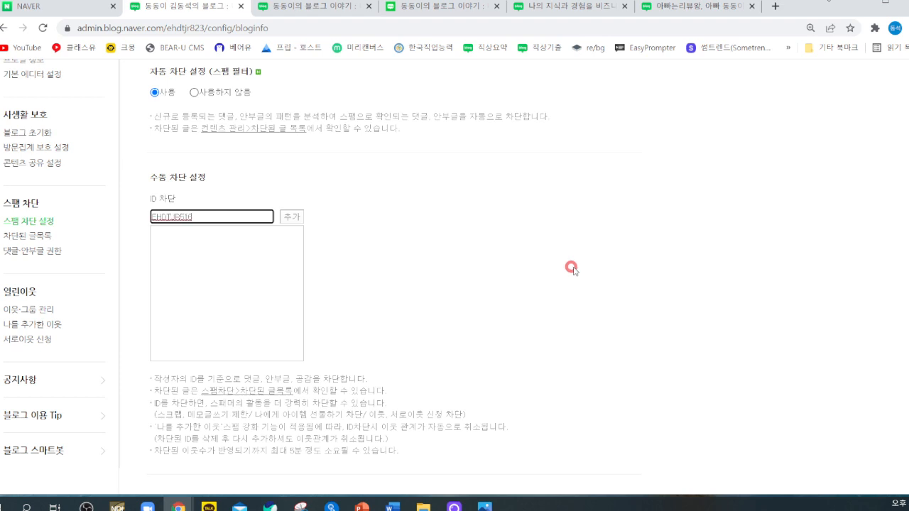
click(292, 217)
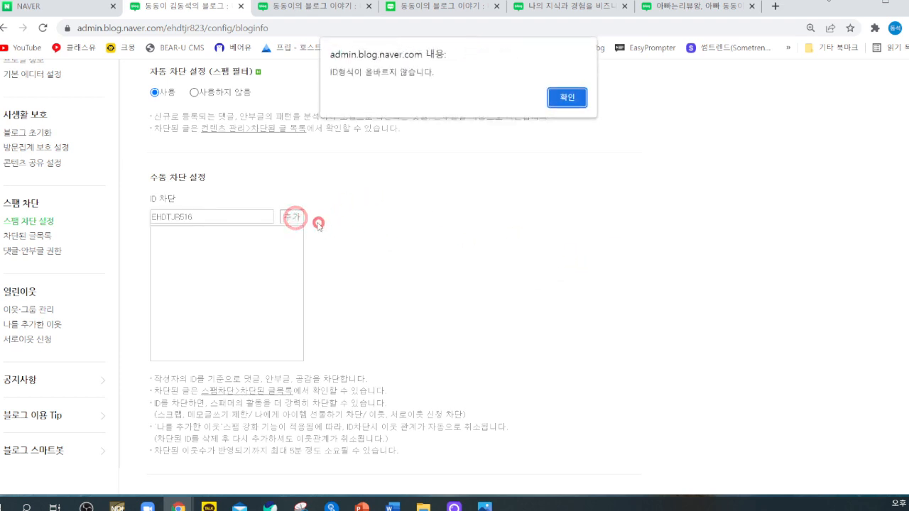
click(569, 100)
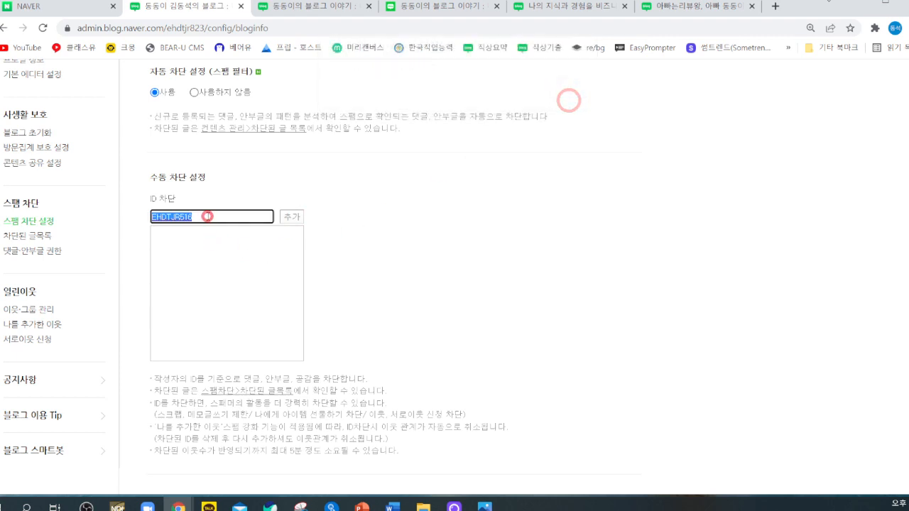
- Replace the entry with the user's ID in lowercase, add it to the manual block list and confirm blocking the user
text(ef)
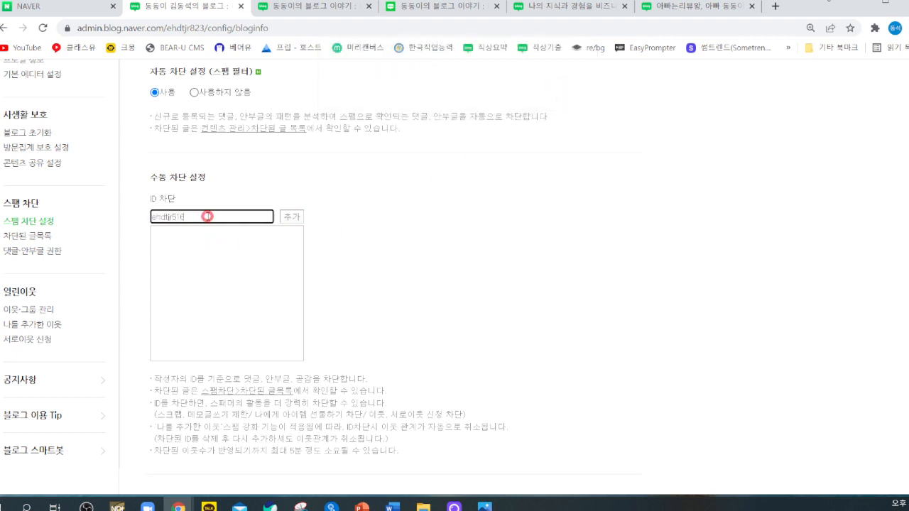
click(294, 216)
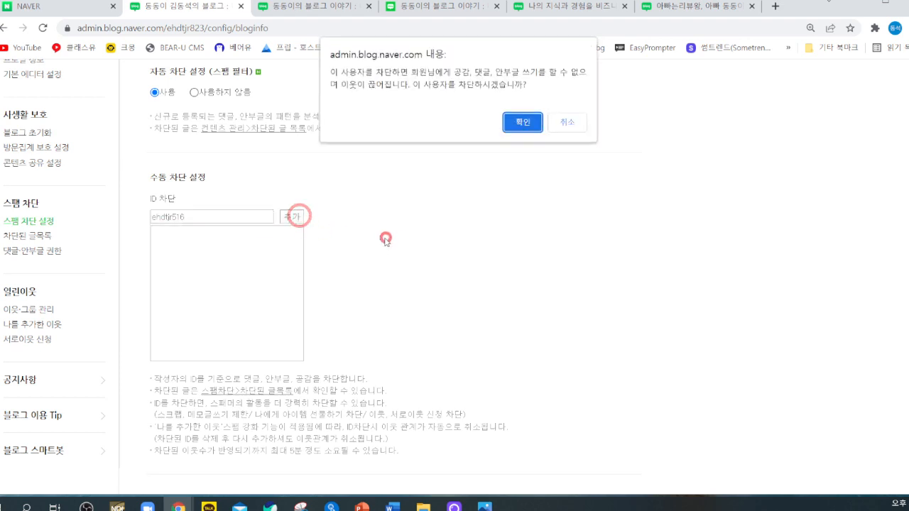
click(521, 122)
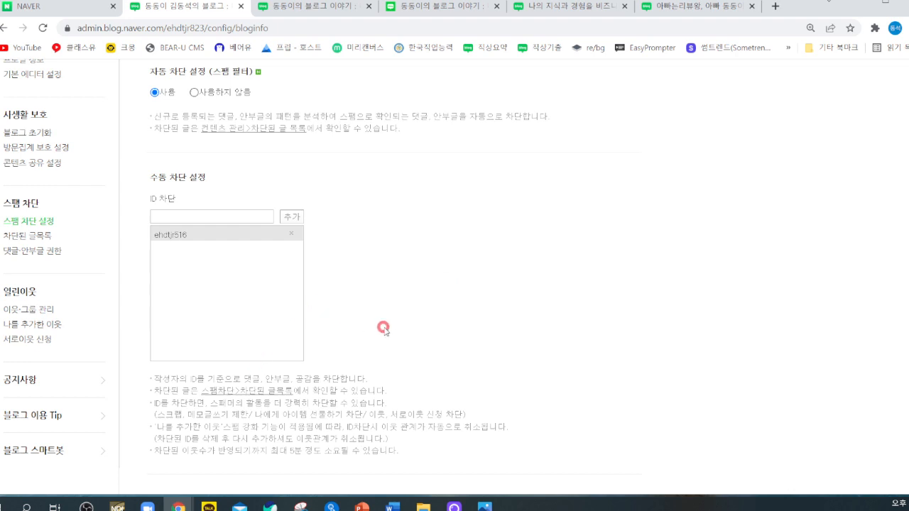
- Add the keywords 자살, 마약 and 칼 to the spam keyword block list (키워드 차단)
scroll(384, 328, down, 3)
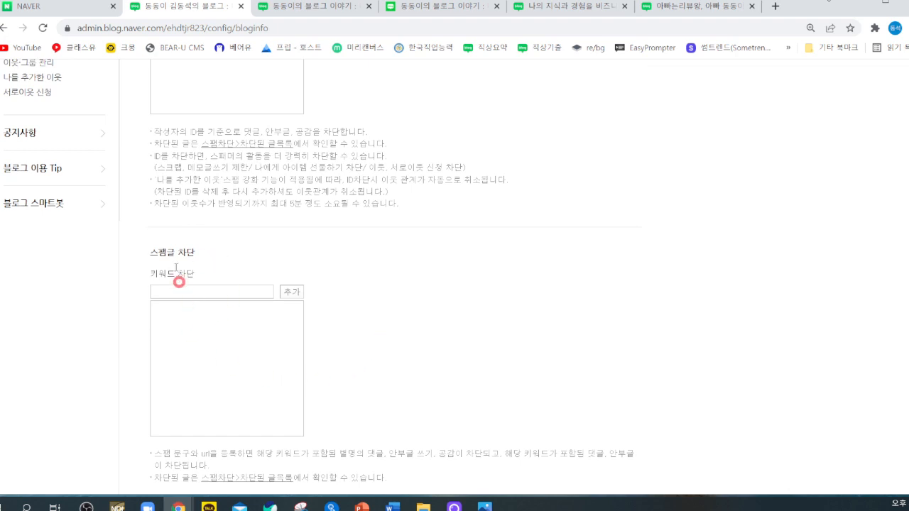
click(213, 292)
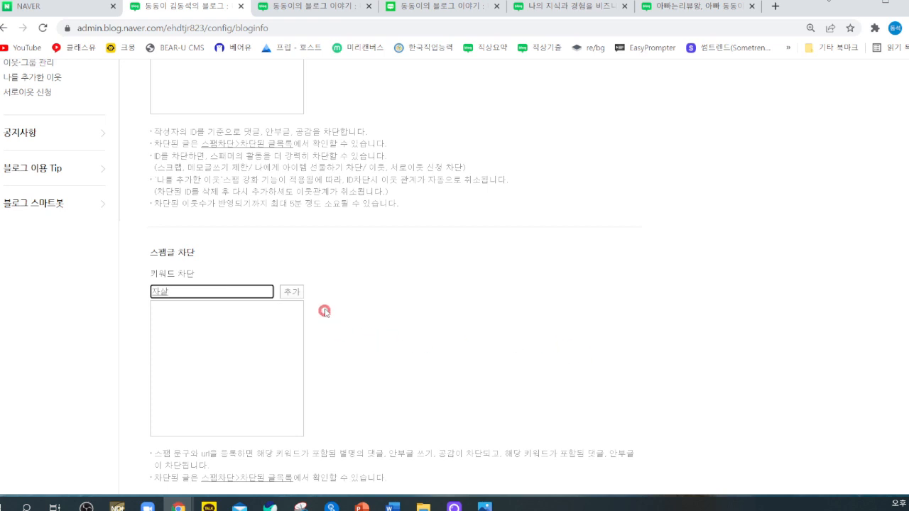
click(292, 292)
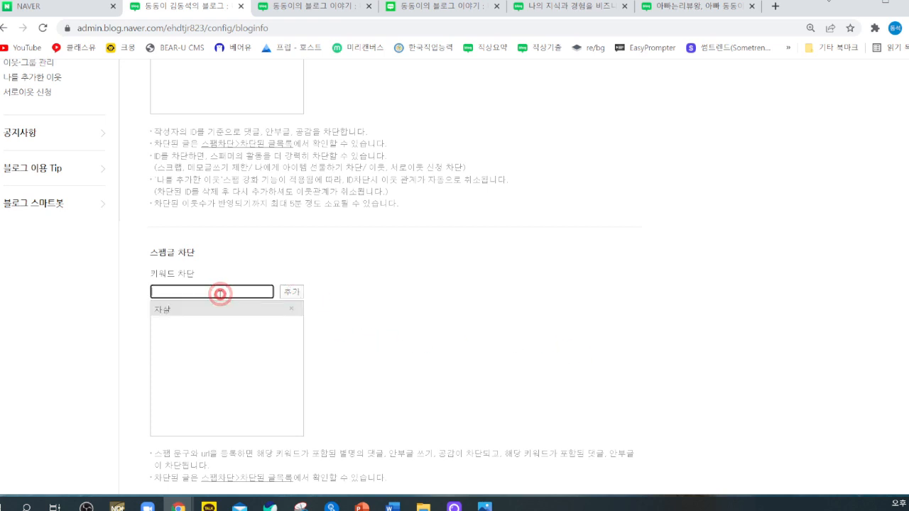
text(마약)
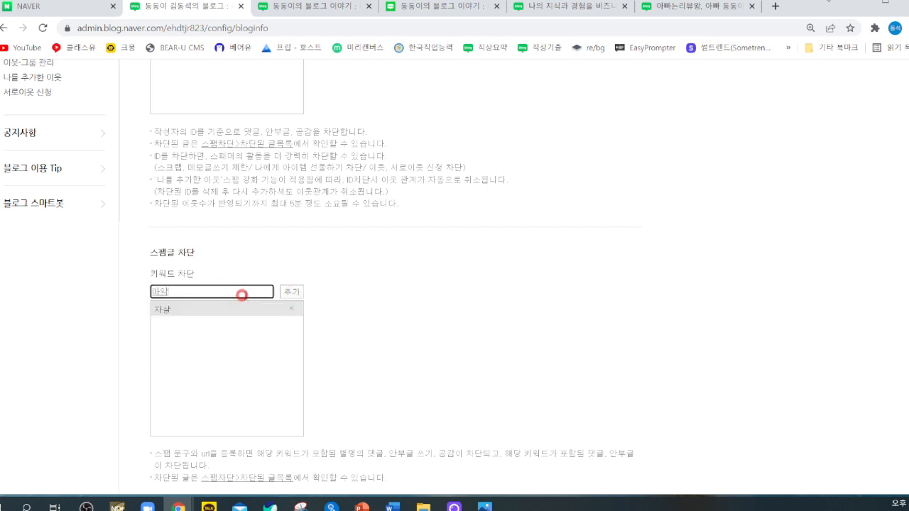
click(292, 292)
click(209, 294)
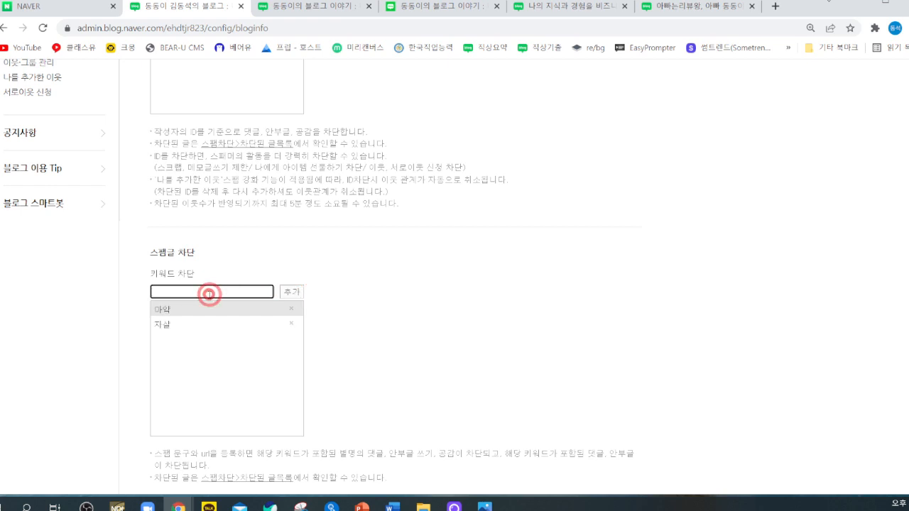
text(칼)
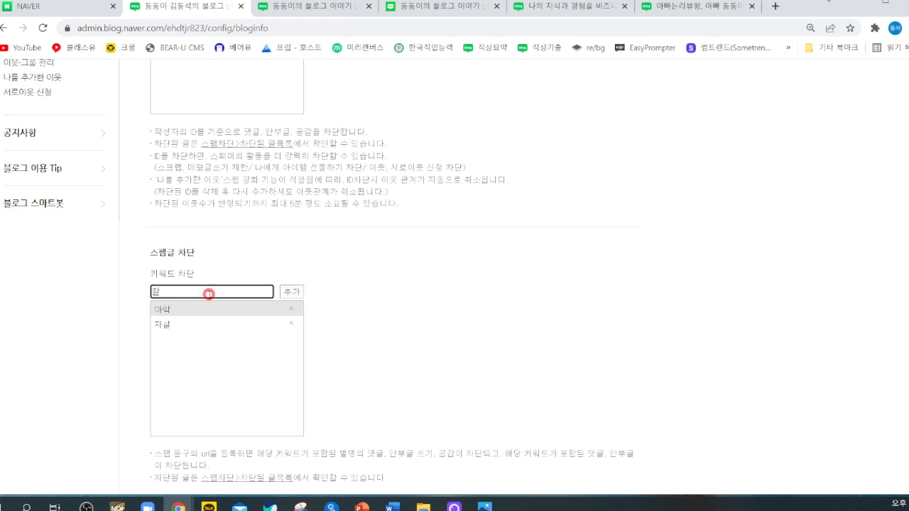
click(292, 291)
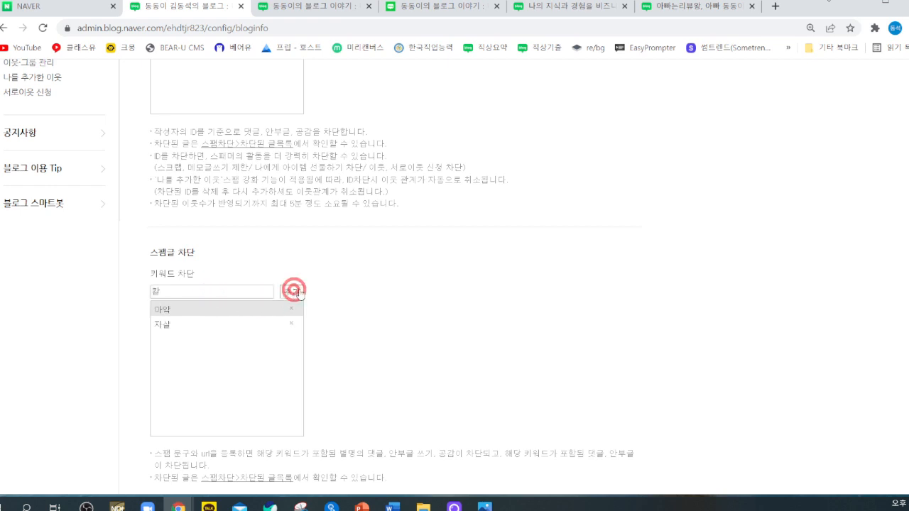
click(381, 343)
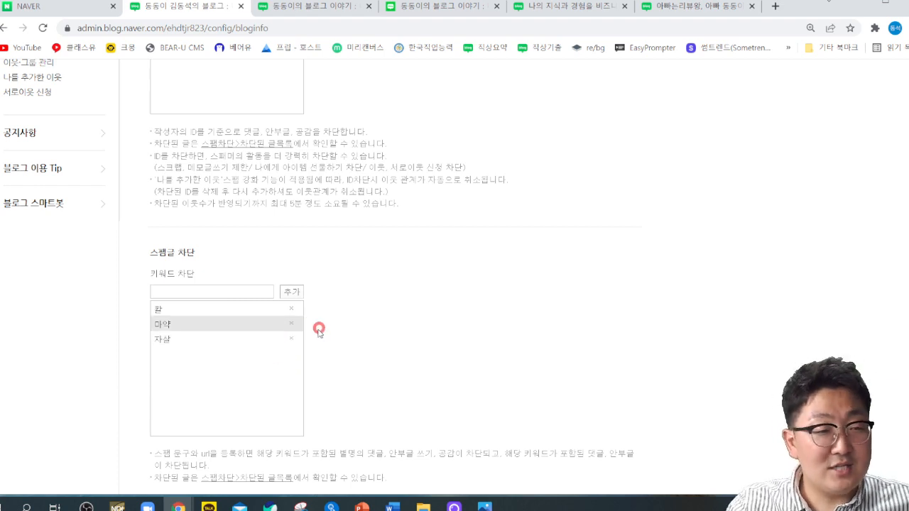
- Remove the blocked user's ID from the manual ID block list (ID 차단)
scroll(317, 335, up, 1)
scroll(328, 358, down, 1)
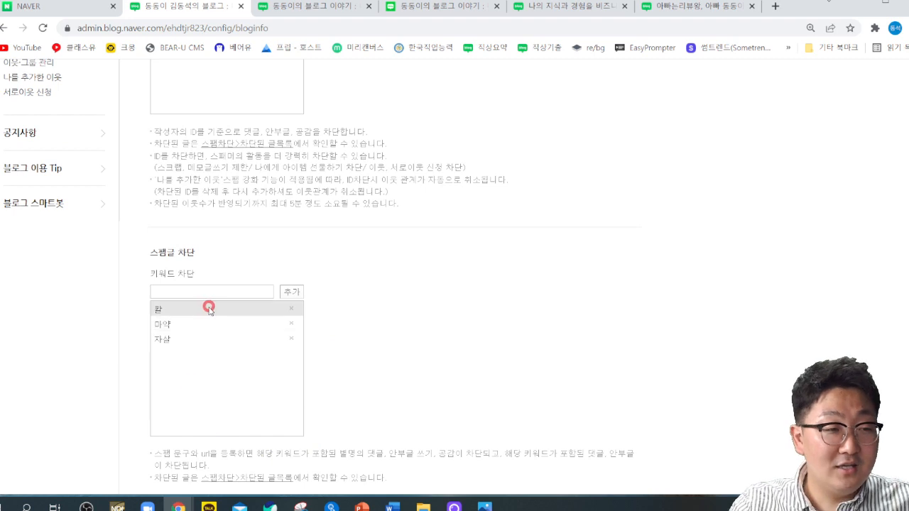
scroll(213, 320, down, 3)
scroll(291, 383, up, 4)
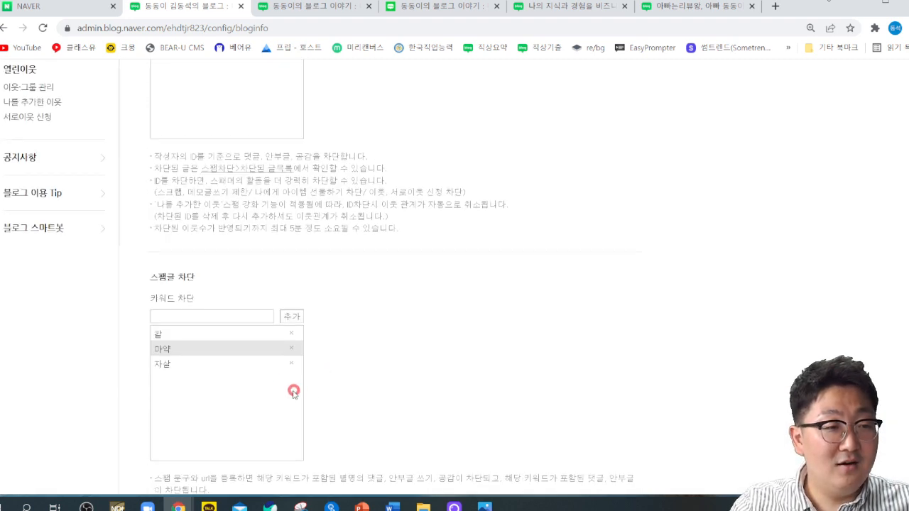
scroll(287, 348, up, 3)
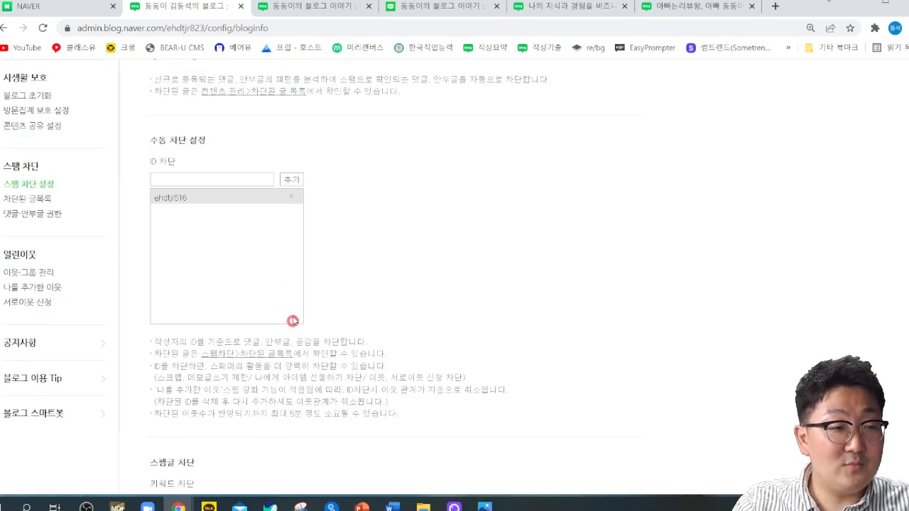
click(294, 197)
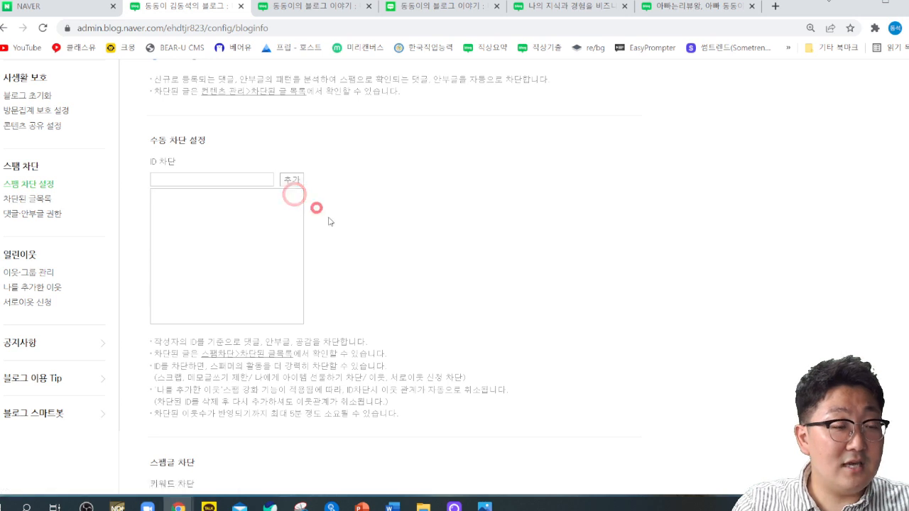
- Open the blocked posts list (차단된 글목록) and examine its comment, guestbook and mutual-neighbor request sections
click(45, 199)
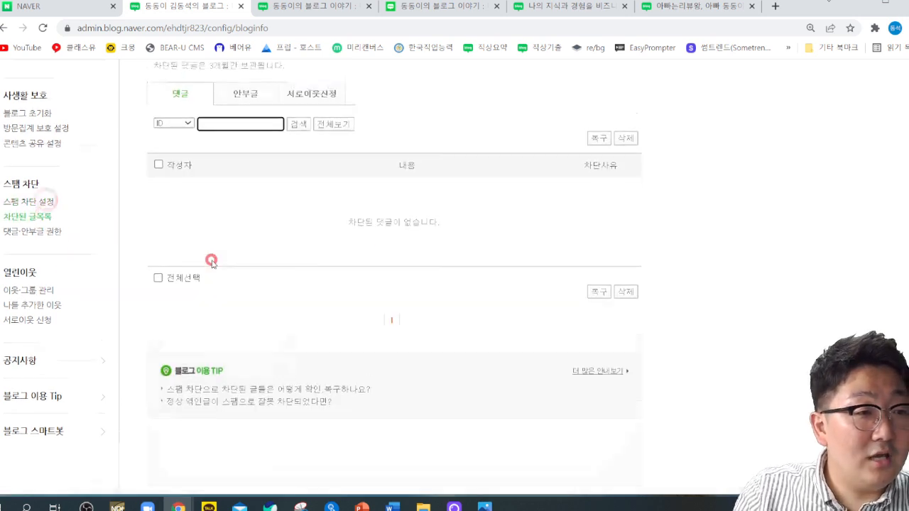
scroll(211, 260, up, 3)
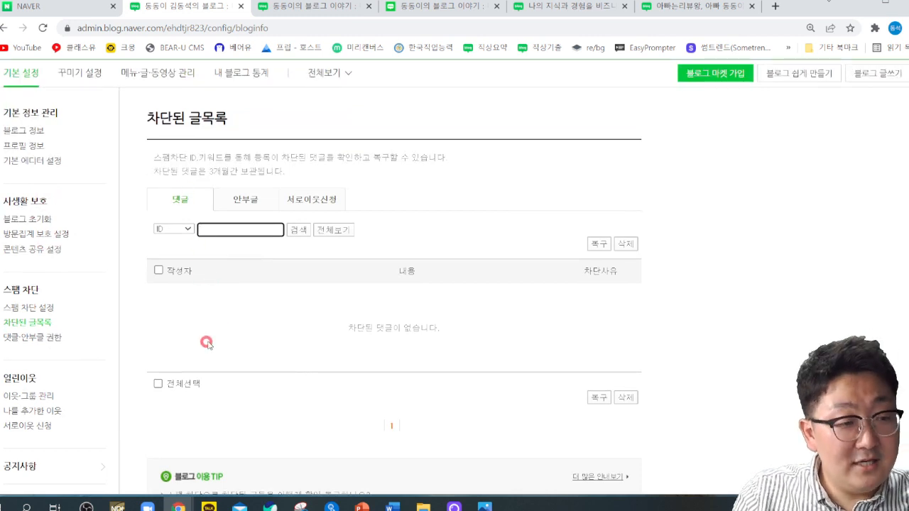
scroll(205, 343, down, 1)
scroll(276, 341, up, 1)
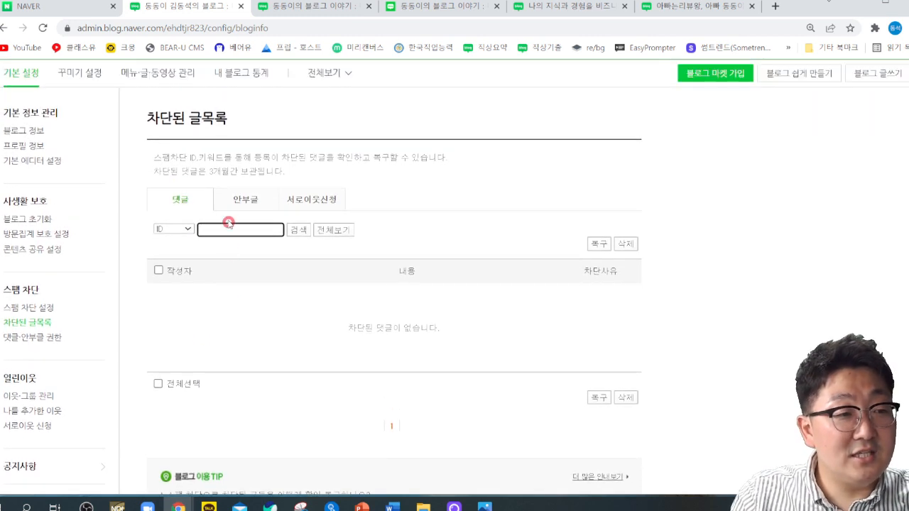
click(260, 200)
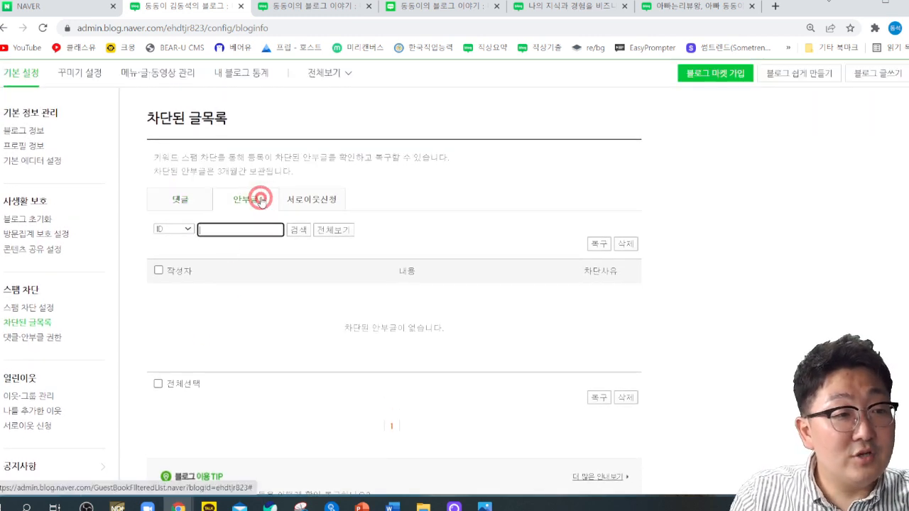
click(319, 205)
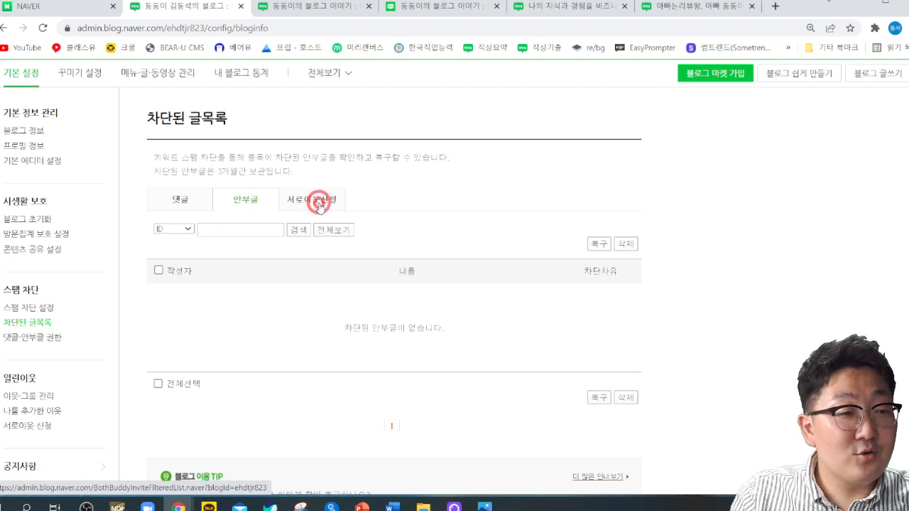
click(181, 203)
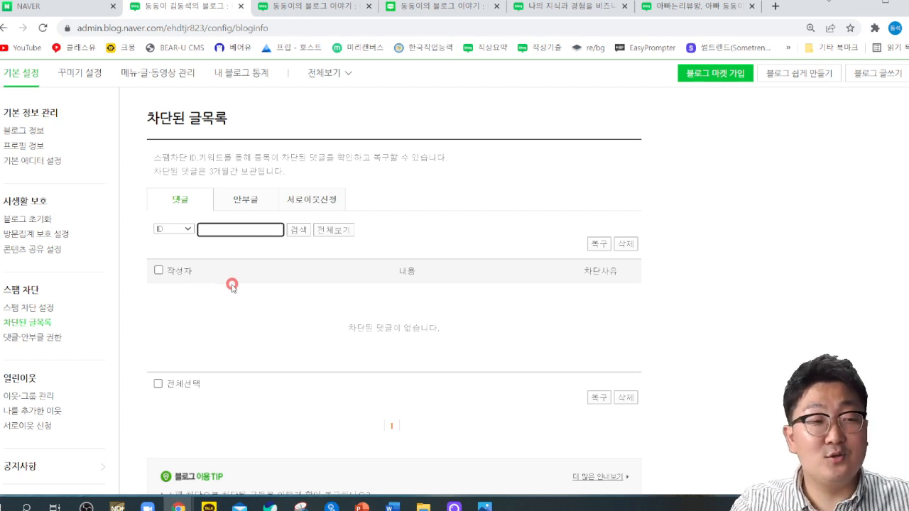
- Return to the spam blocking settings and delete the keywords 마약, 자살 and 칼 from the keyword block list
click(50, 308)
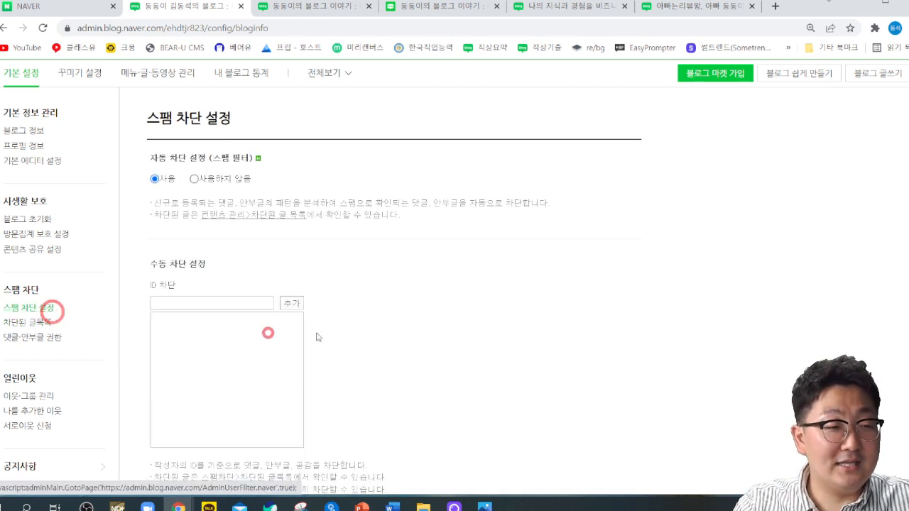
scroll(317, 338, down, 4)
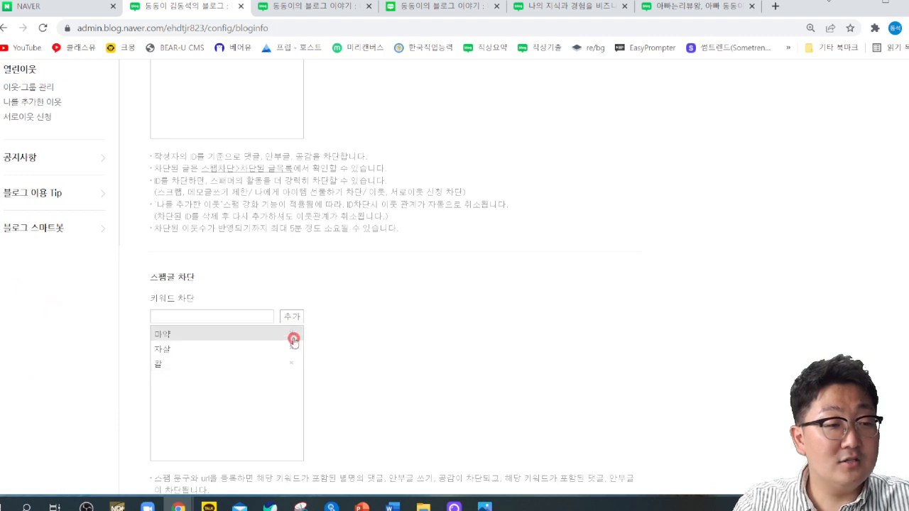
click(292, 335)
click(290, 333)
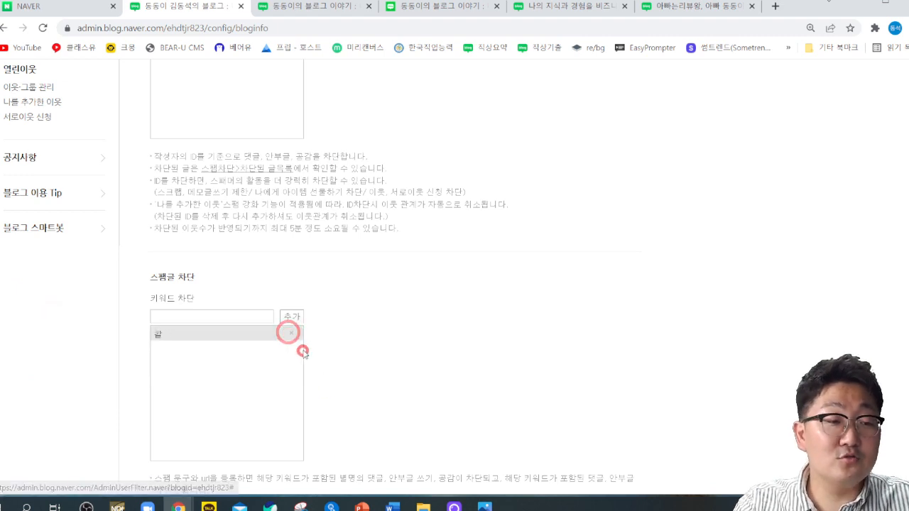
click(290, 334)
click(446, 357)
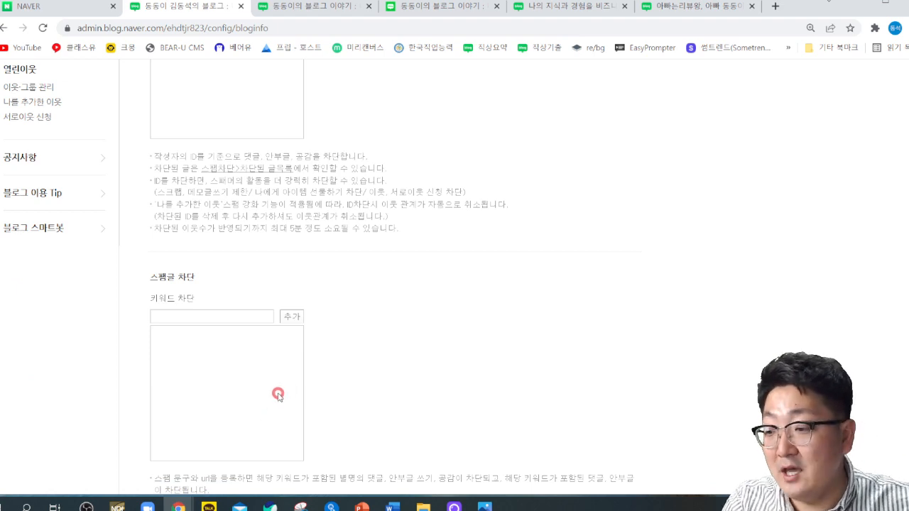
- Revisit the blocked posts list and examine the comment and guestbook permission settings (댓글·안부글 권한)
scroll(148, 270, up, 3)
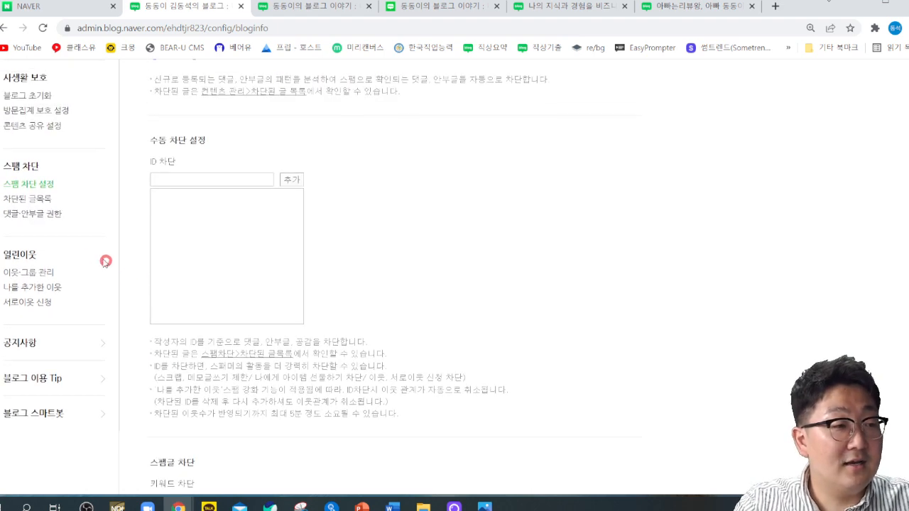
click(51, 201)
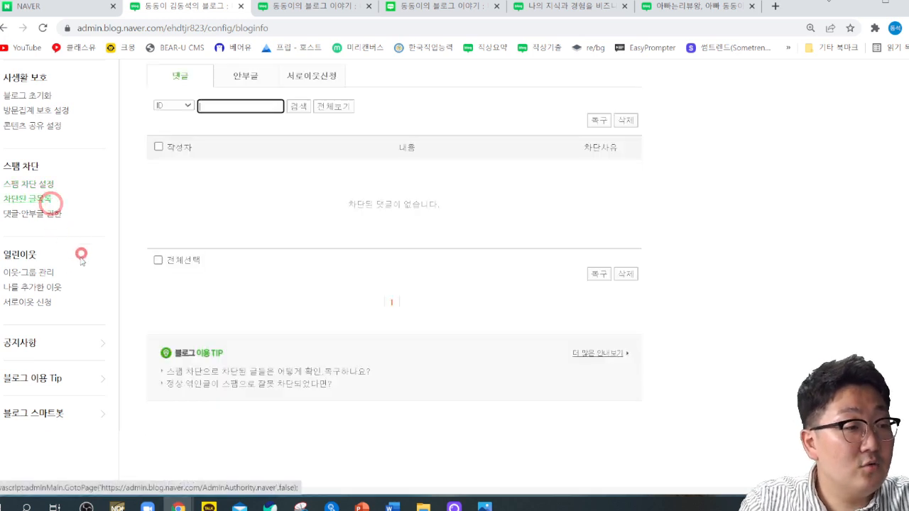
click(32, 213)
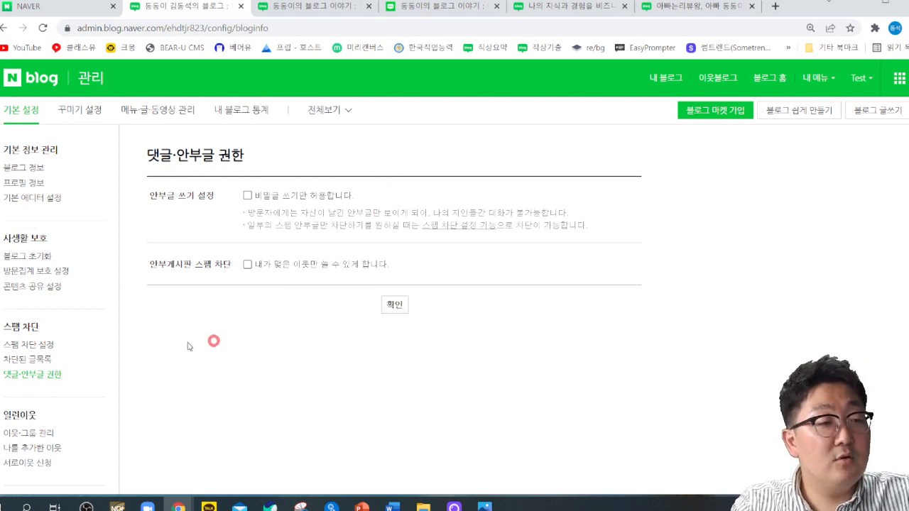
scroll(78, 313, down, 3)
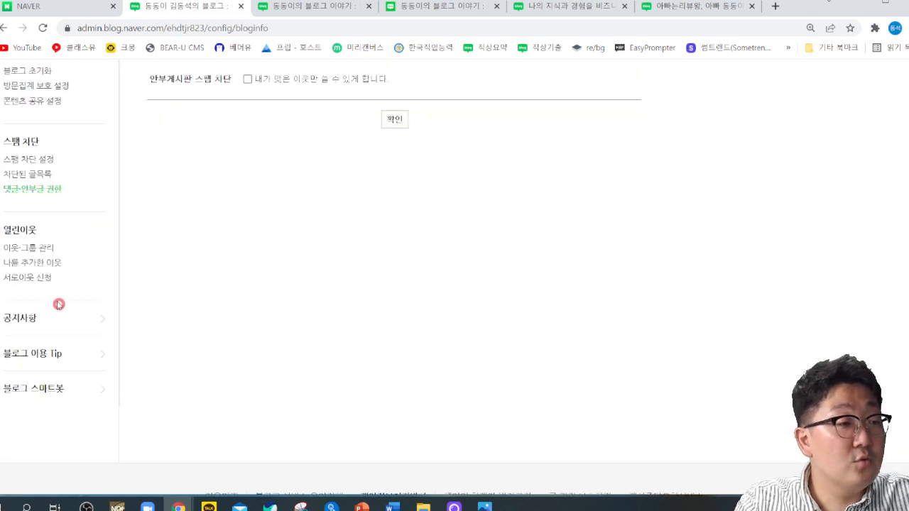
- Open neighbor group management (이웃·그룹 관리), switch 서로이웃 신청받기 to 사용하지 않음 and set it back to 사용
click(46, 248)
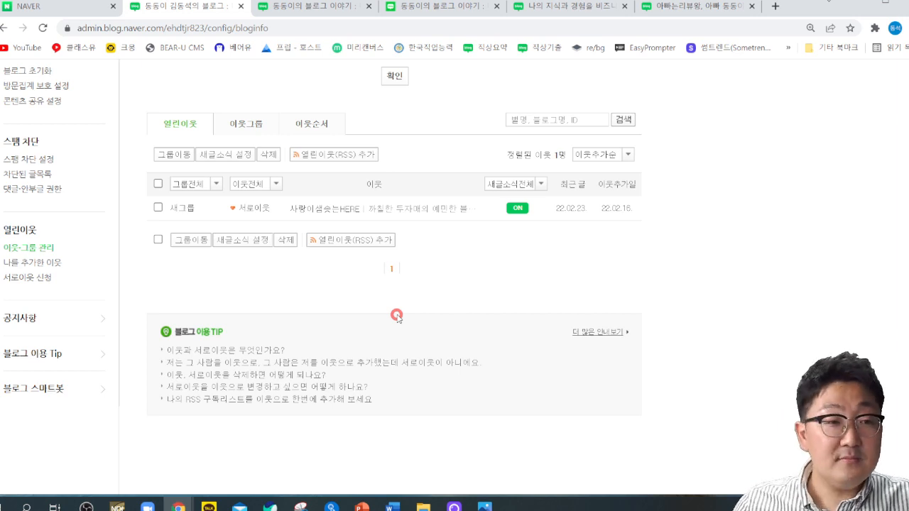
scroll(374, 288, up, 2)
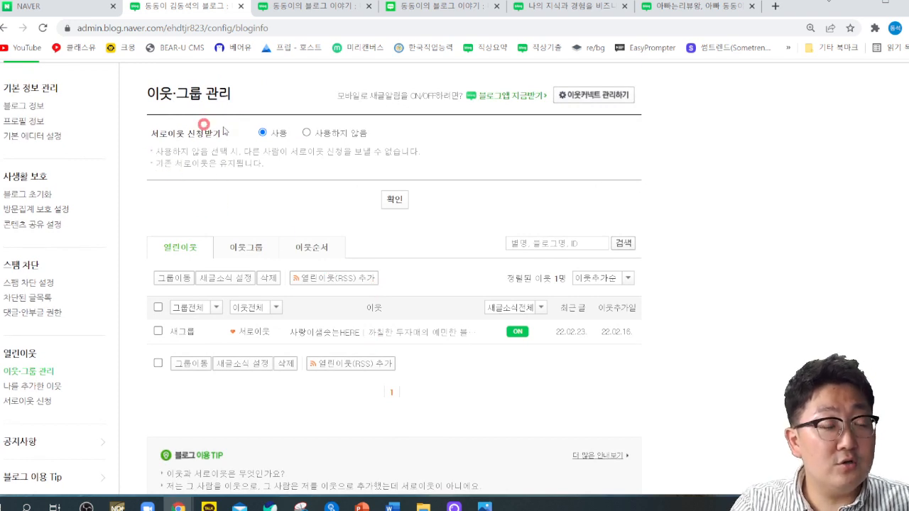
click(307, 133)
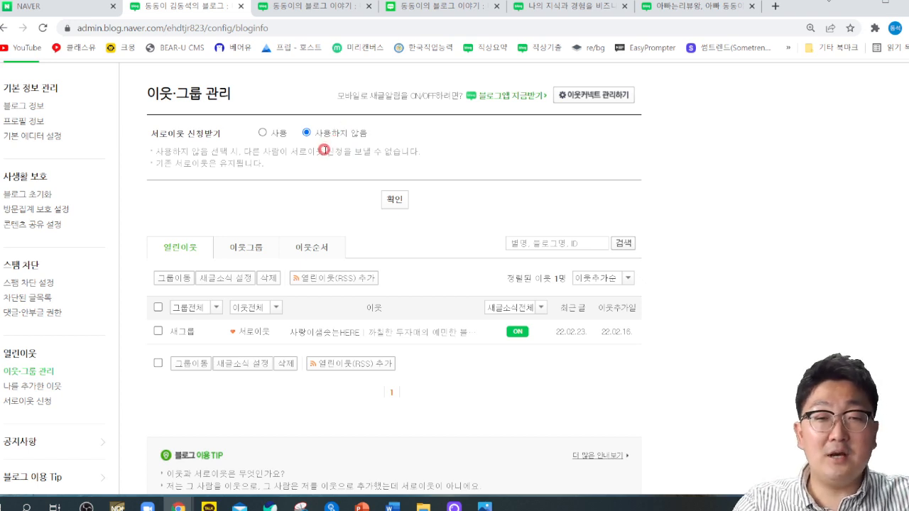
click(262, 132)
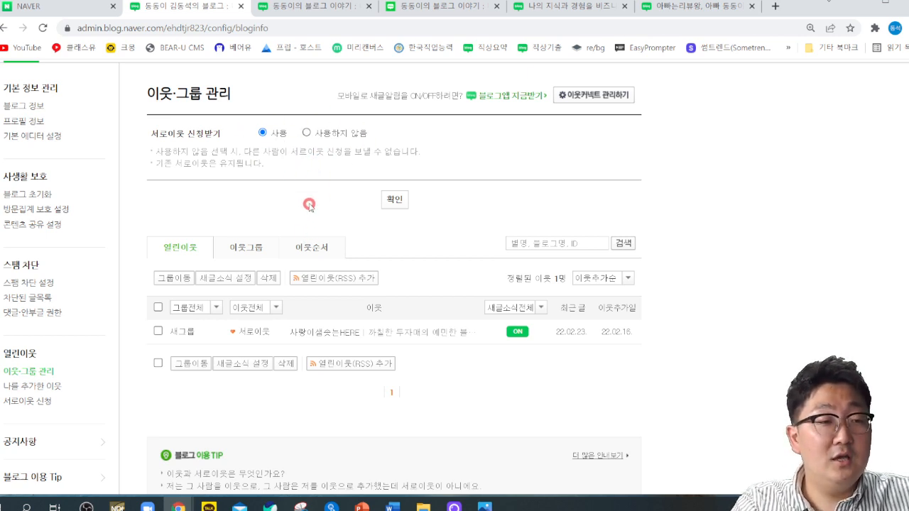
- Expand the overview of all blog management menus (전체보기) and examine the available settings
scroll(142, 222, down, 2)
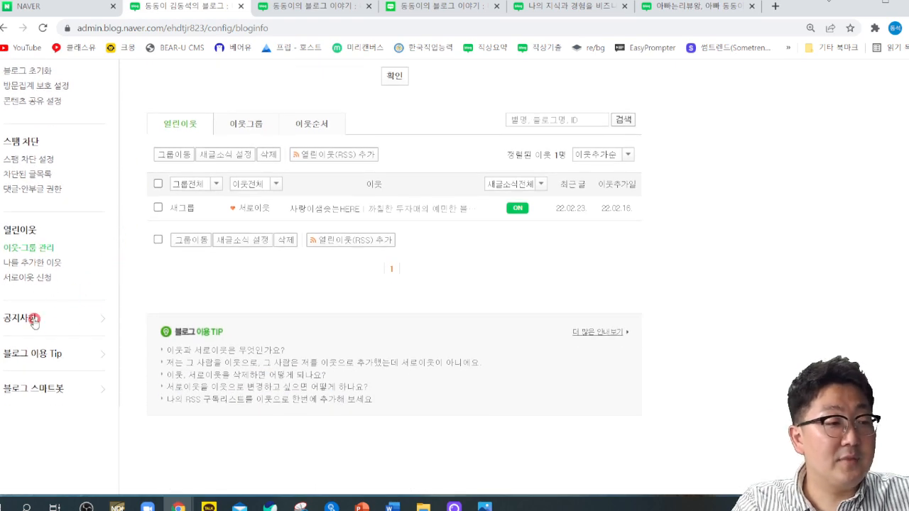
scroll(126, 280, up, 3)
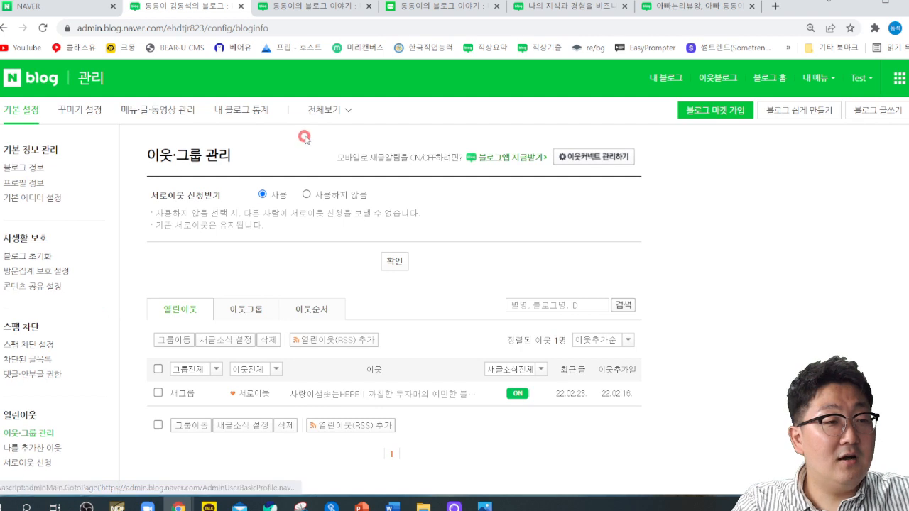
click(326, 110)
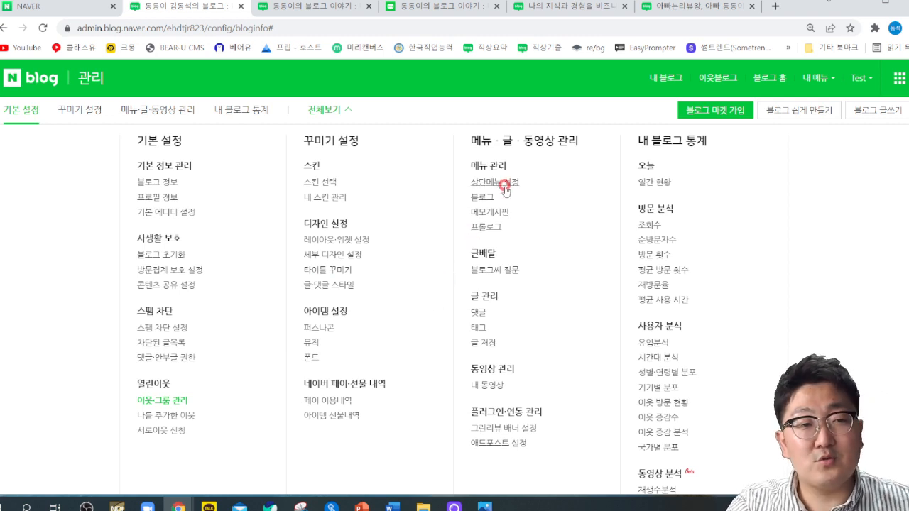
- Switch to the sample blog and examine the layout of the restaurant review 장안동 참치 맛집 품격이 다르네 down to its address and tags
click(674, 7)
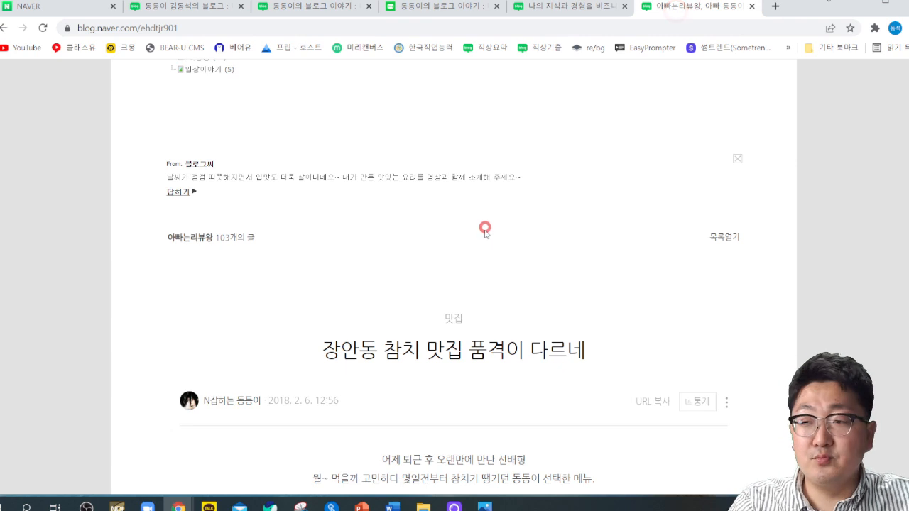
scroll(326, 284, down, 2)
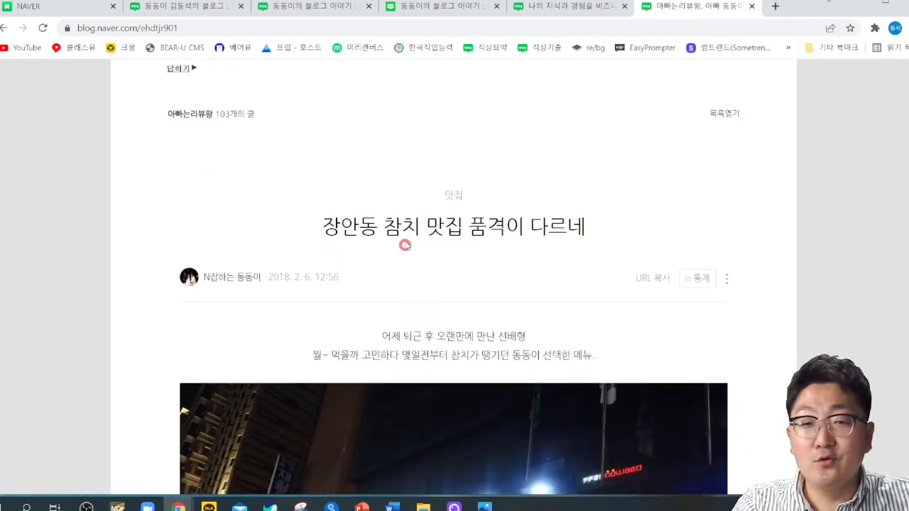
scroll(360, 251, down, 10)
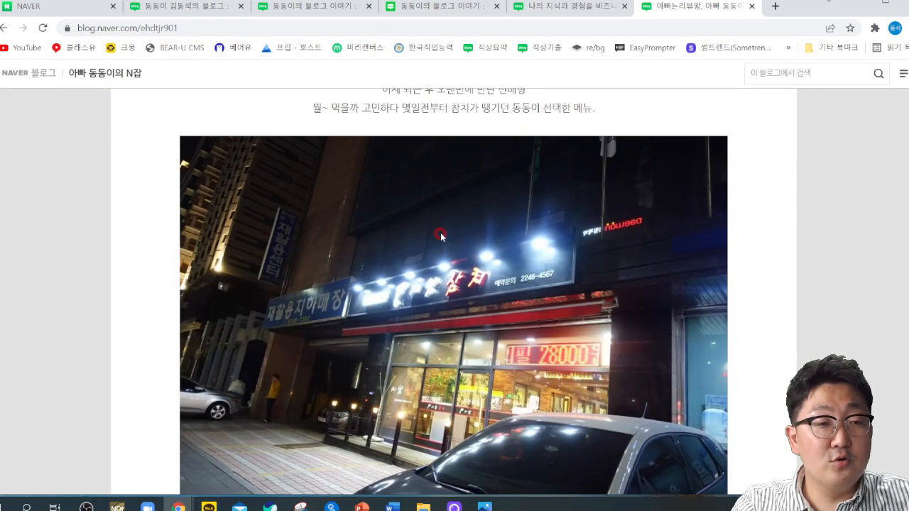
scroll(440, 240, down, 15)
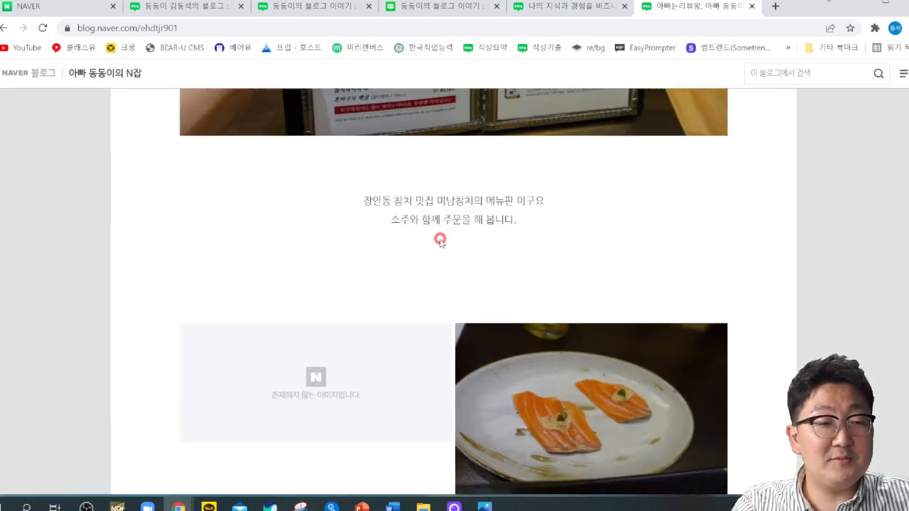
scroll(440, 243, down, 15)
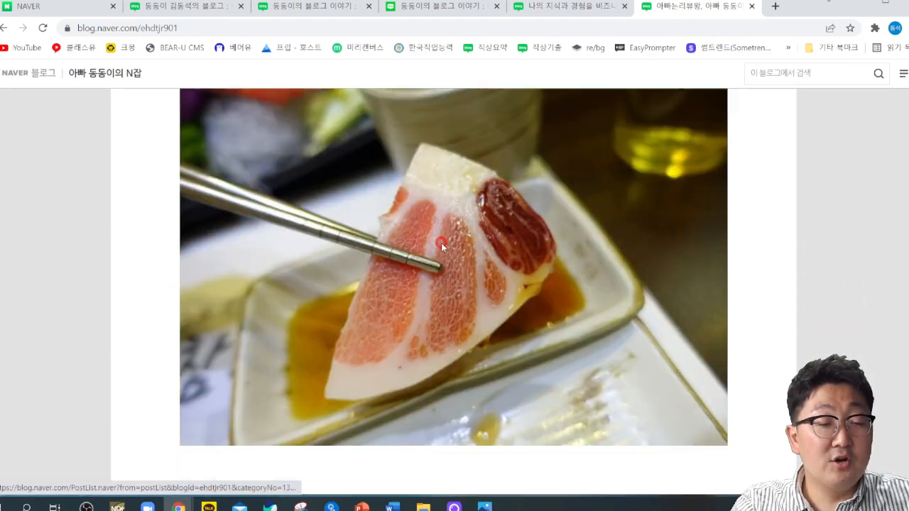
scroll(441, 247, down, 15)
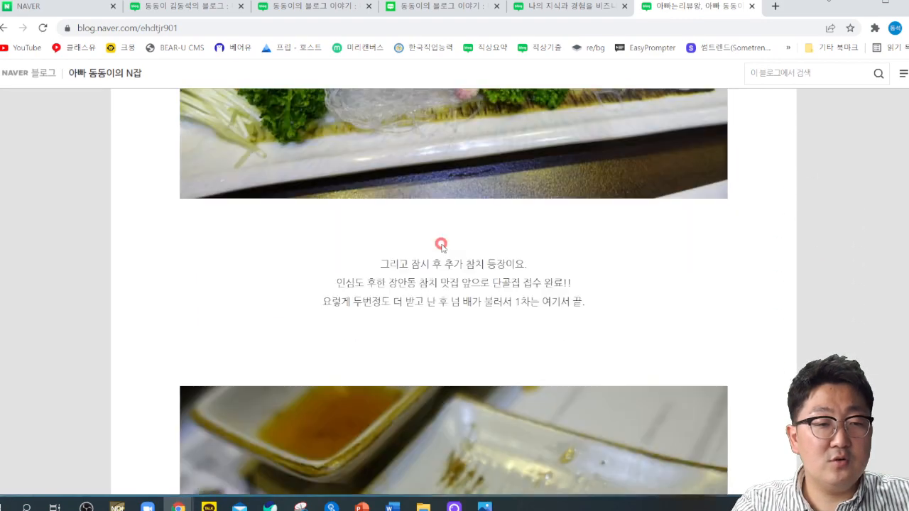
scroll(442, 256, down, 6)
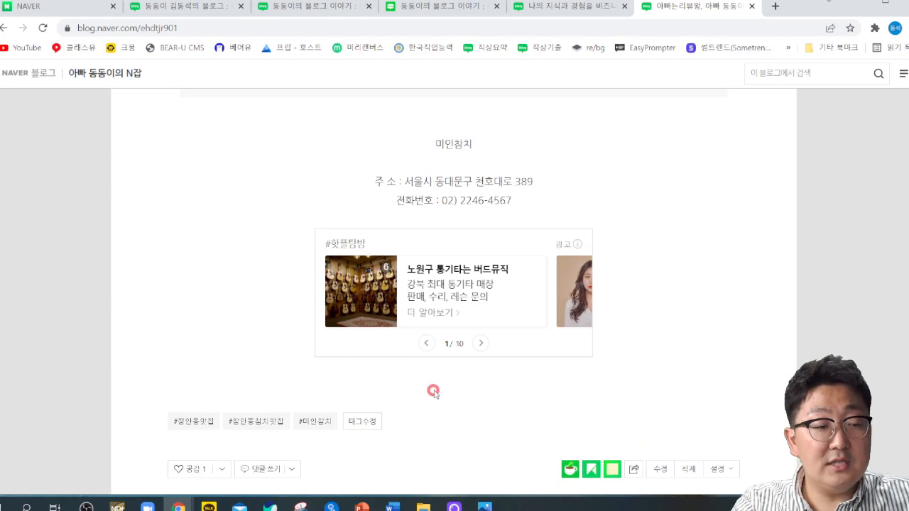
- Examine the following review, 중랑구 신내동 닭강정 맛집 요기있었네, from its title through the photos to the map and tags
scroll(433, 391, down, 15)
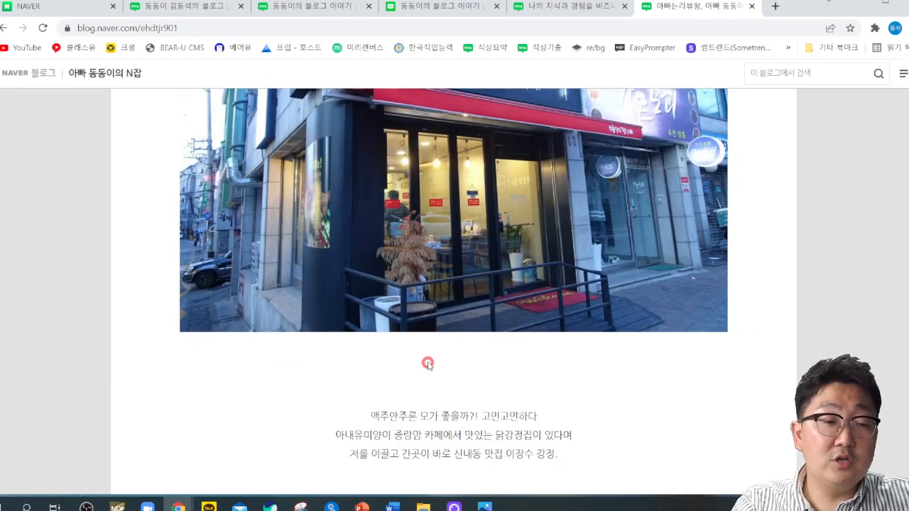
scroll(427, 363, down, 3)
scroll(369, 263, up, 8)
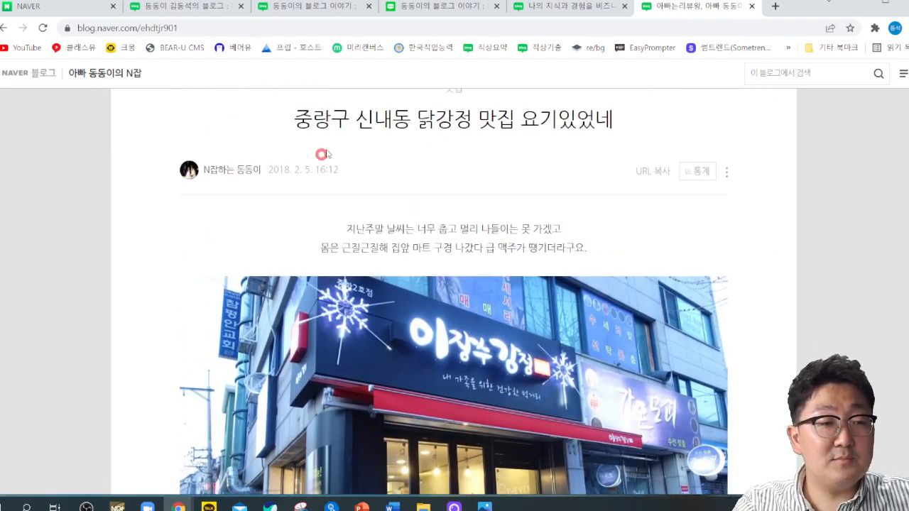
scroll(458, 323, down, 20)
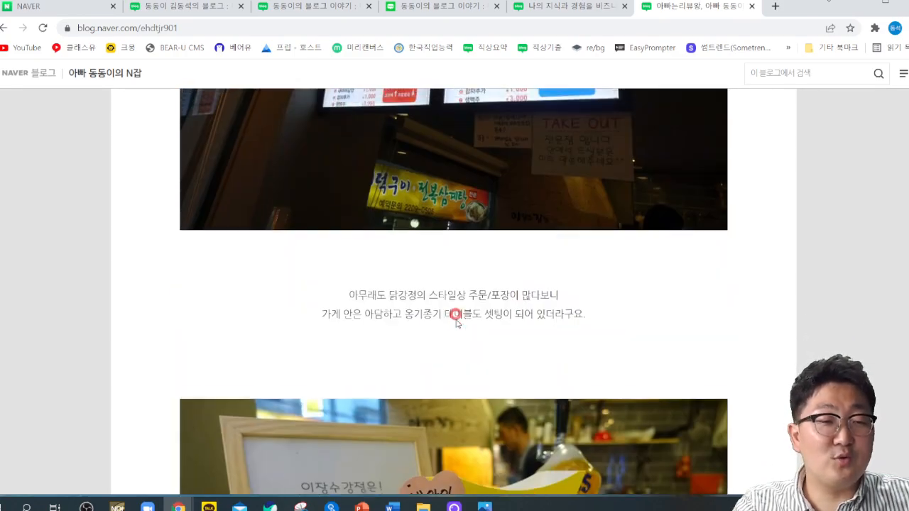
scroll(457, 329, down, 15)
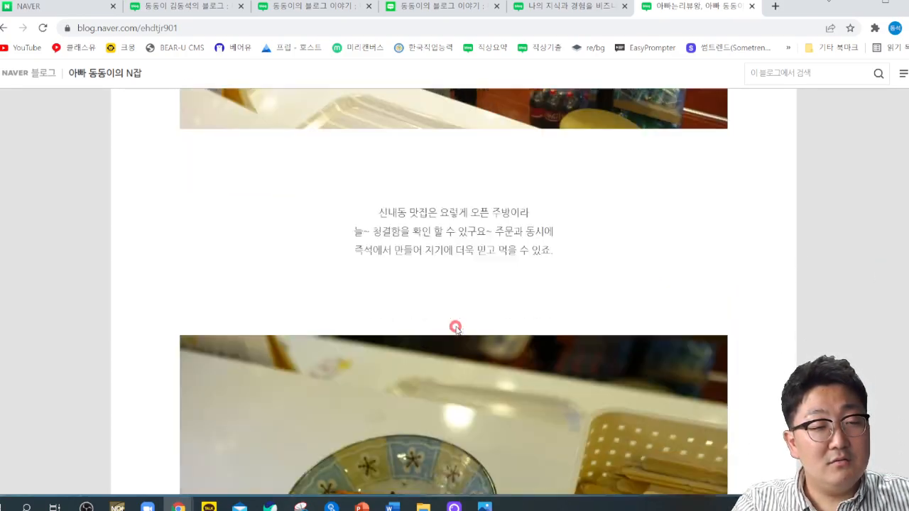
scroll(455, 330, down, 15)
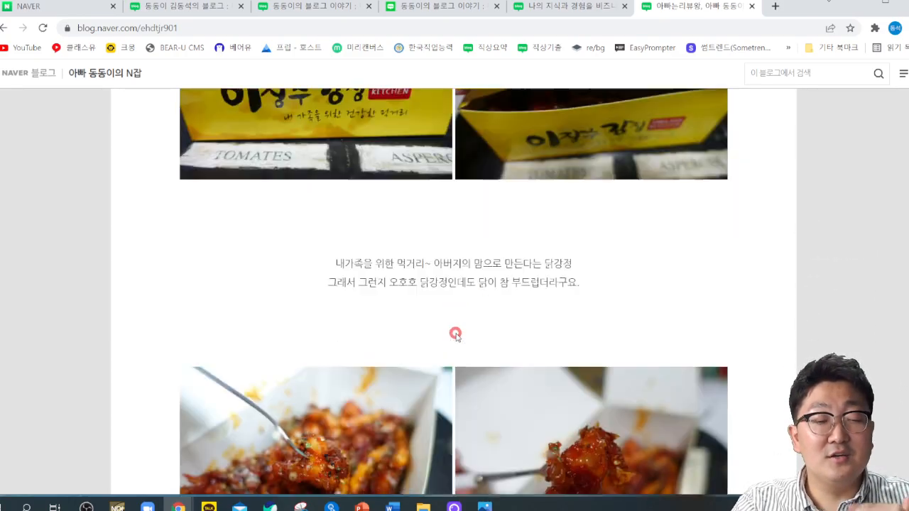
scroll(456, 335, down, 4)
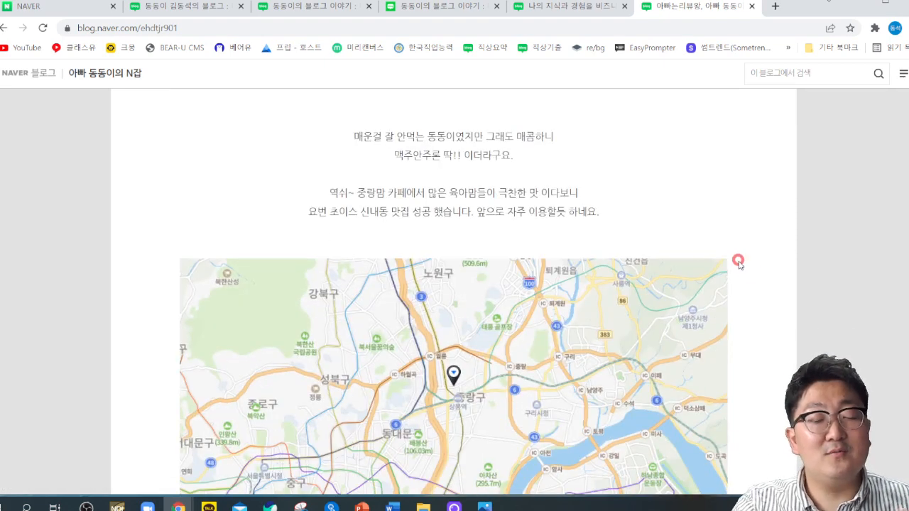
scroll(790, 252, down, 9)
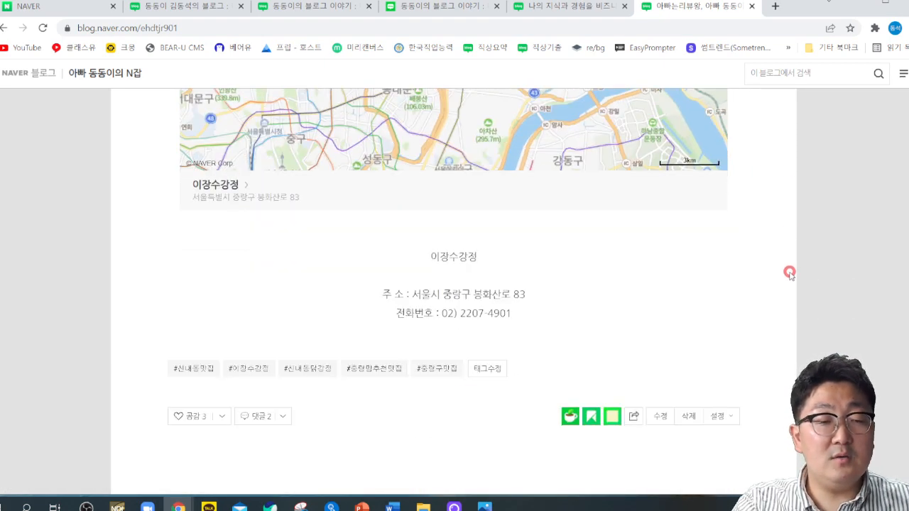
- Examine the sports post 해외축구 토트넘 리버풀, 첼시 왓포드 2월6일 이피엘 분석 down to the end of the page
scroll(785, 288, down, 2)
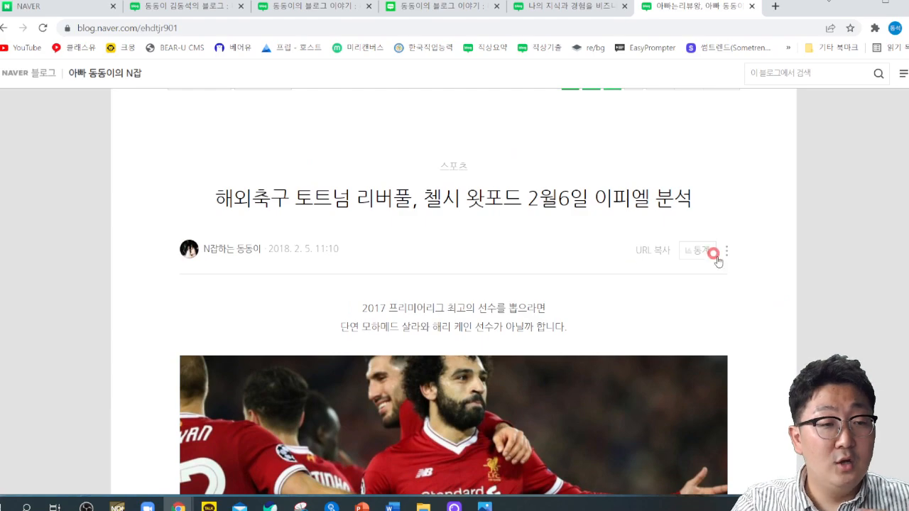
scroll(716, 298, down, 8)
scroll(718, 291, down, 15)
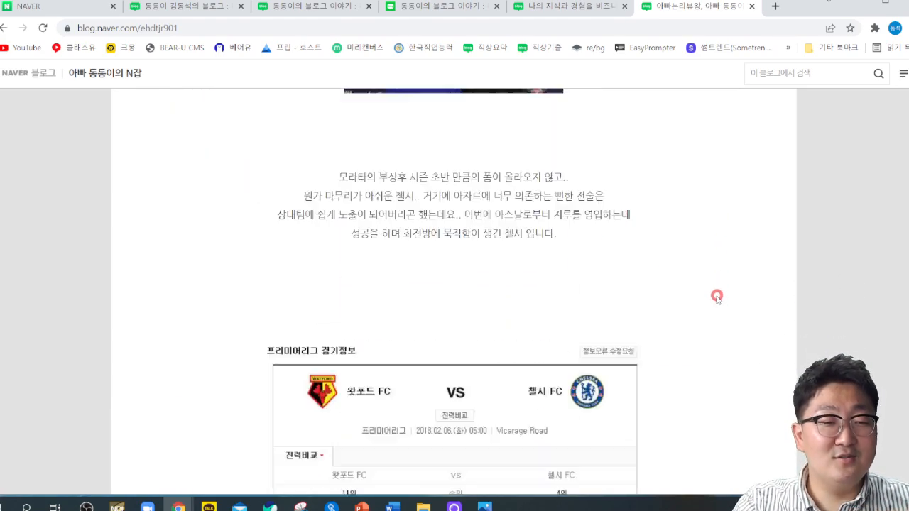
scroll(715, 297, down, 18)
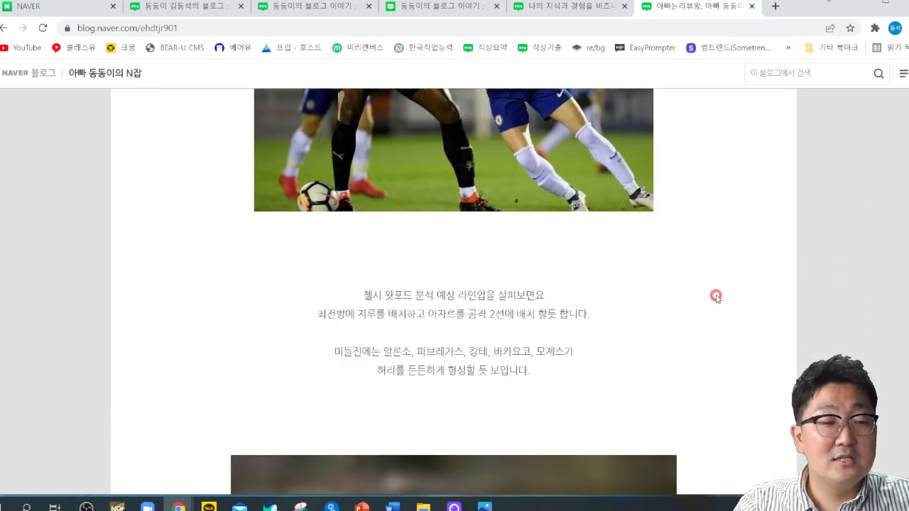
scroll(716, 297, down, 6)
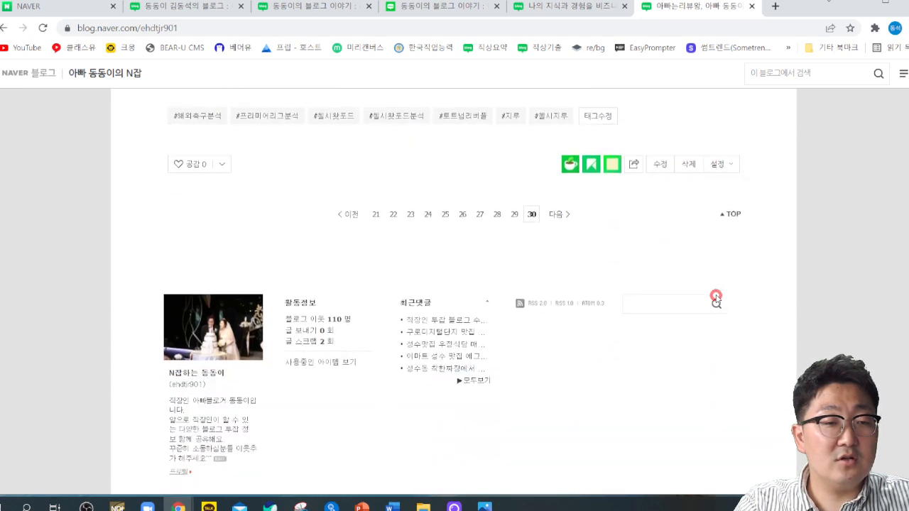
- Return to blog management, open the 블로그 settings under 메뉴 관리, try 3개 for 페이지당 글 and set it back to 1개
click(169, 9)
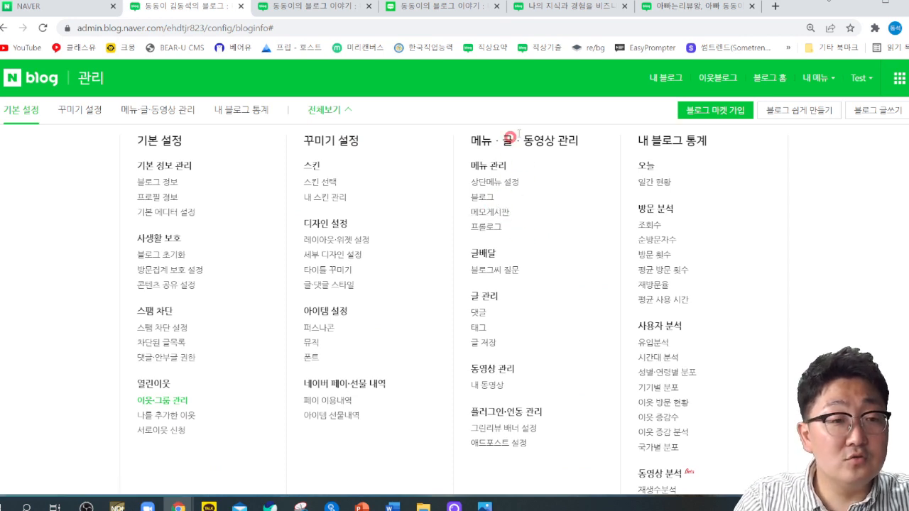
click(482, 197)
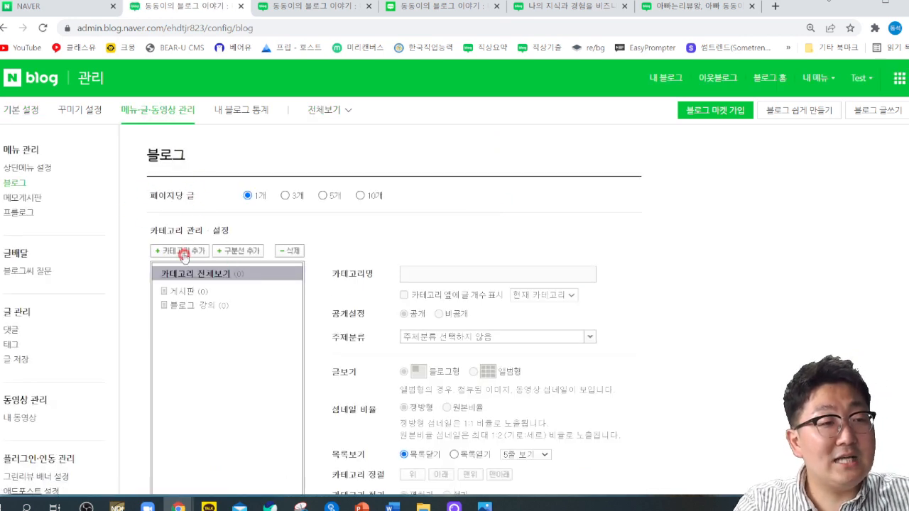
click(284, 195)
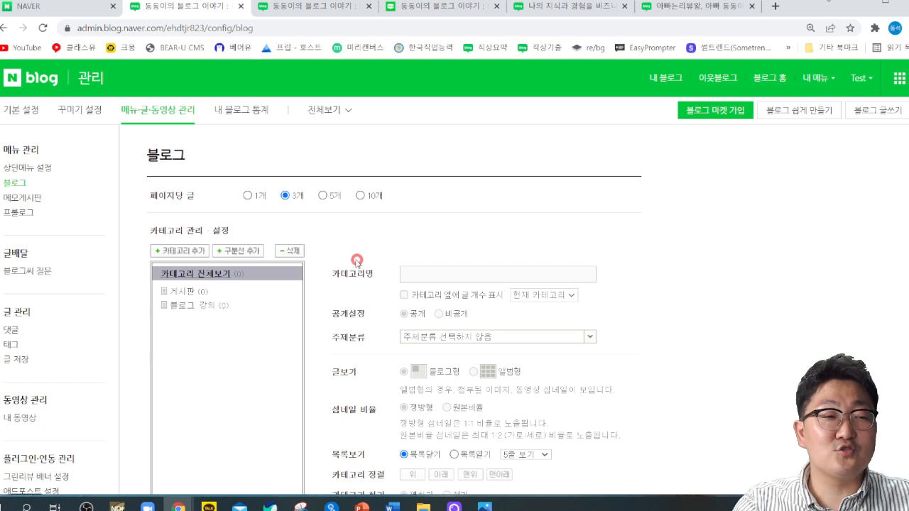
click(248, 196)
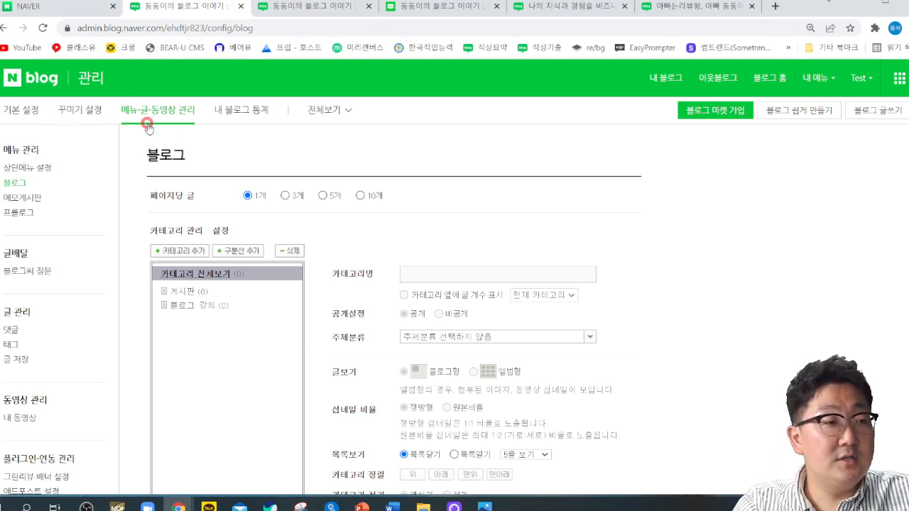
- Expand the overview of all blog management menus (전체보기) again
click(329, 111)
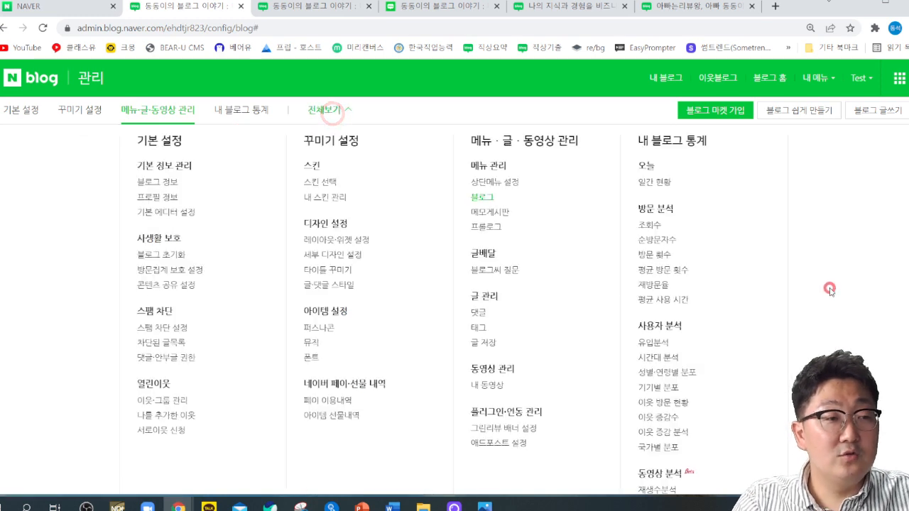